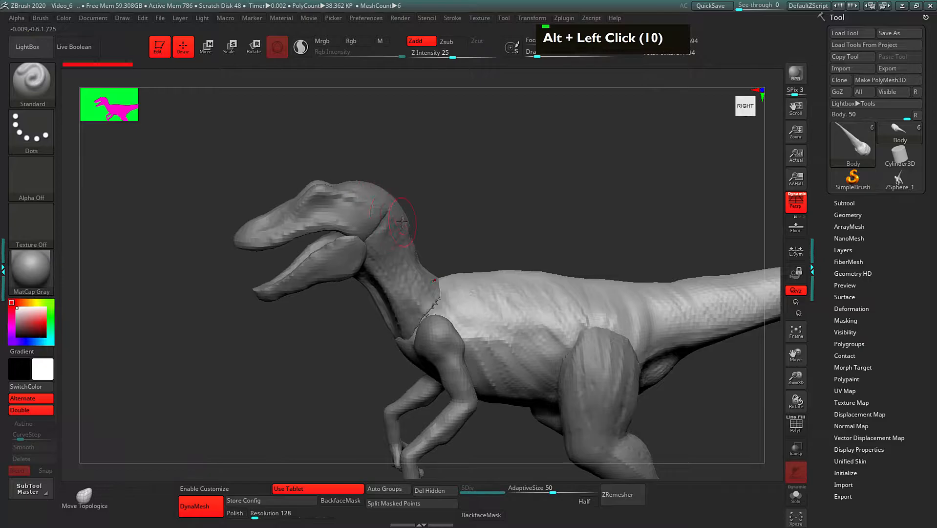
Move the Neck subtool up in the subtool list so it sits directly beneath Head
{"action": "left_click", "coordinate": [845, 203]}
{"action": "left_click_drag", "start_coordinate": [821, 273], "coordinate": [823, 221]}
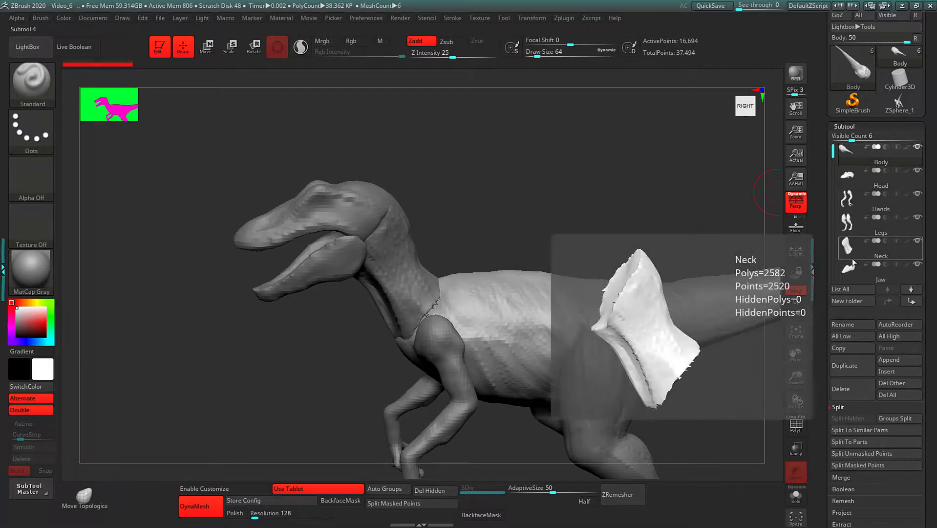
{"action": "left_click_drag", "start_coordinate": [833, 152], "coordinate": [833, 166]}
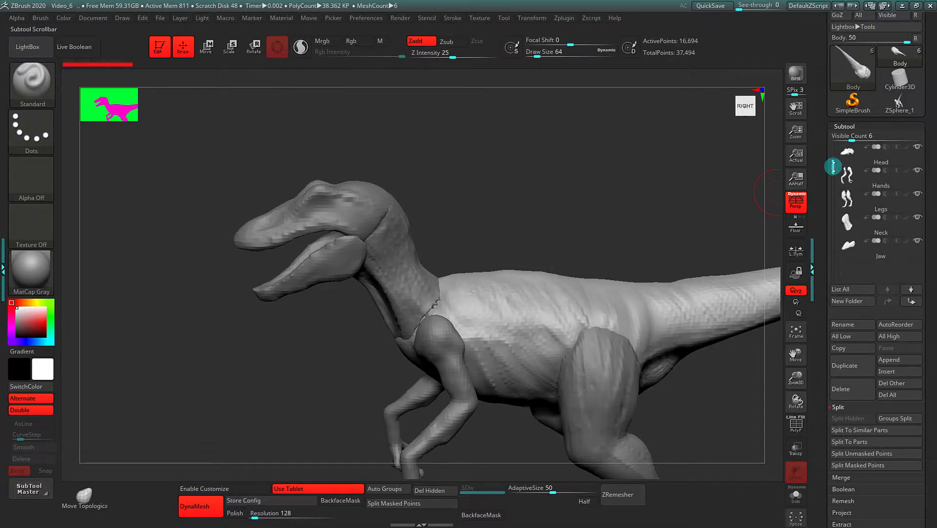
{"action": "left_click", "coordinate": [857, 230]}
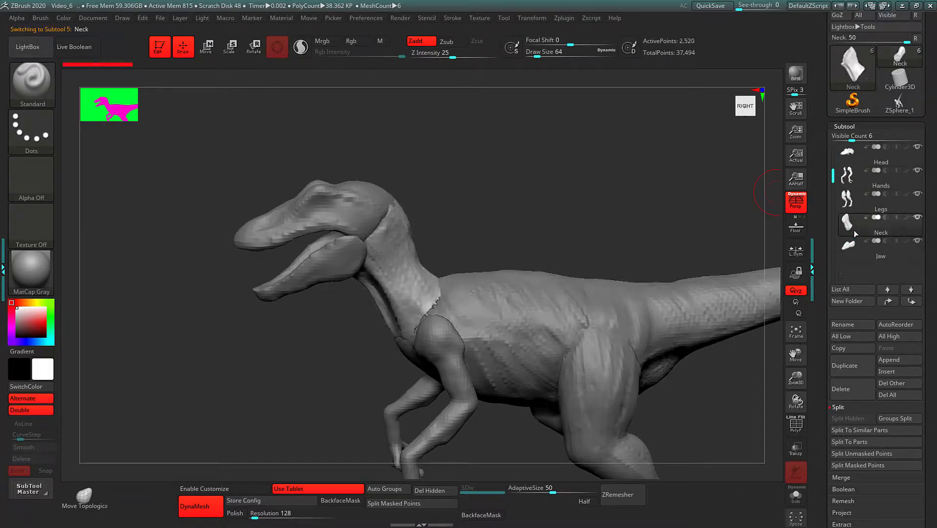
{"action": "double_click", "coordinate": [888, 302]}
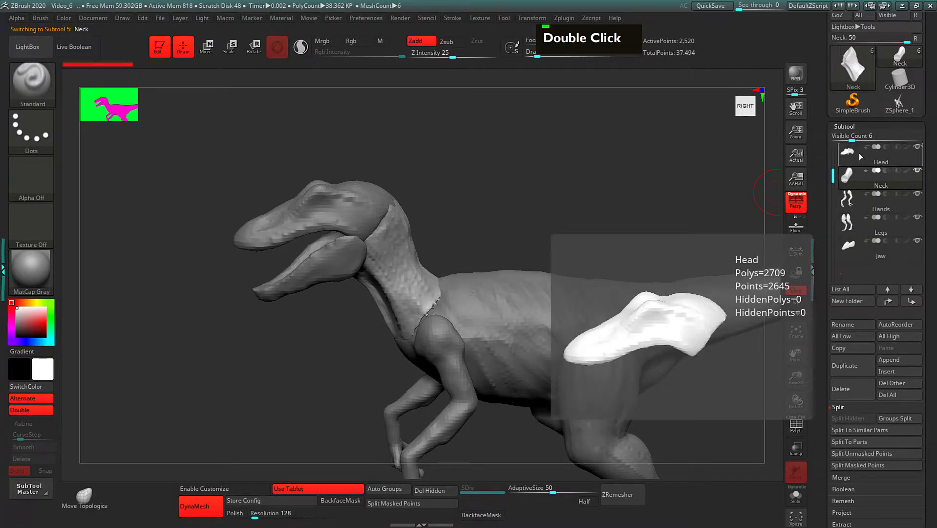
{"action": "mouse_move", "coordinate": [856, 184]}
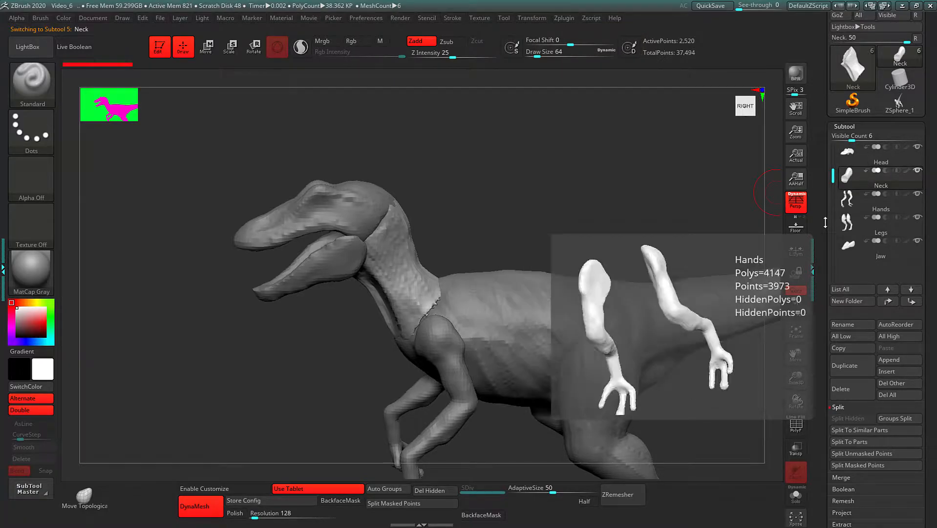
Merge the Head subtool down with the Neck subtool and accept the non-undoable operation
{"action": "left_click_drag", "start_coordinate": [821, 222], "coordinate": [821, 204]}
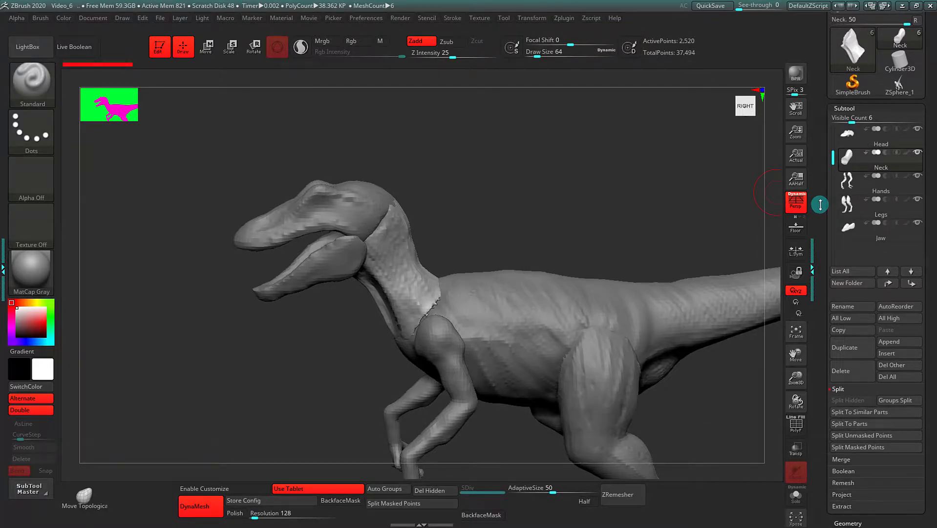
{"action": "left_click", "coordinate": [860, 136]}
{"action": "left_click_drag", "start_coordinate": [822, 370], "coordinate": [822, 320]}
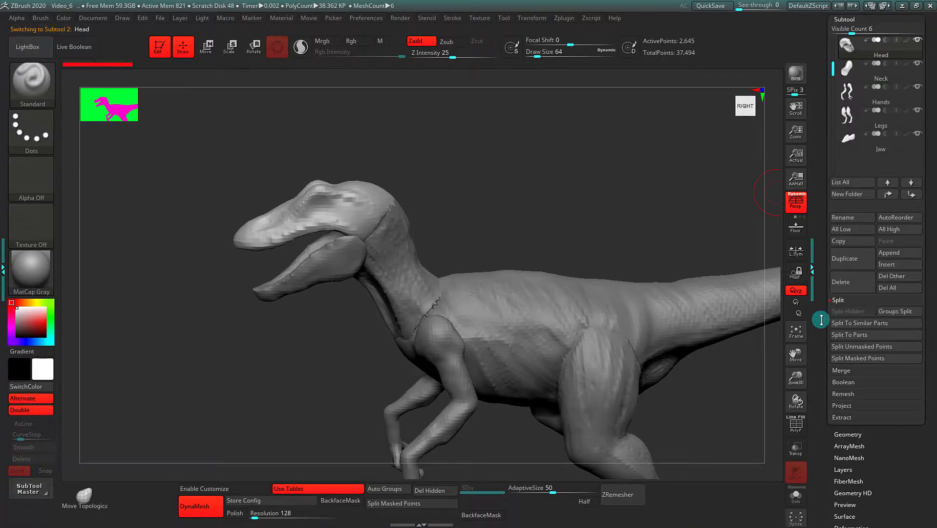
{"action": "left_click", "coordinate": [842, 370]}
{"action": "left_click_drag", "start_coordinate": [821, 372], "coordinate": [819, 359]}
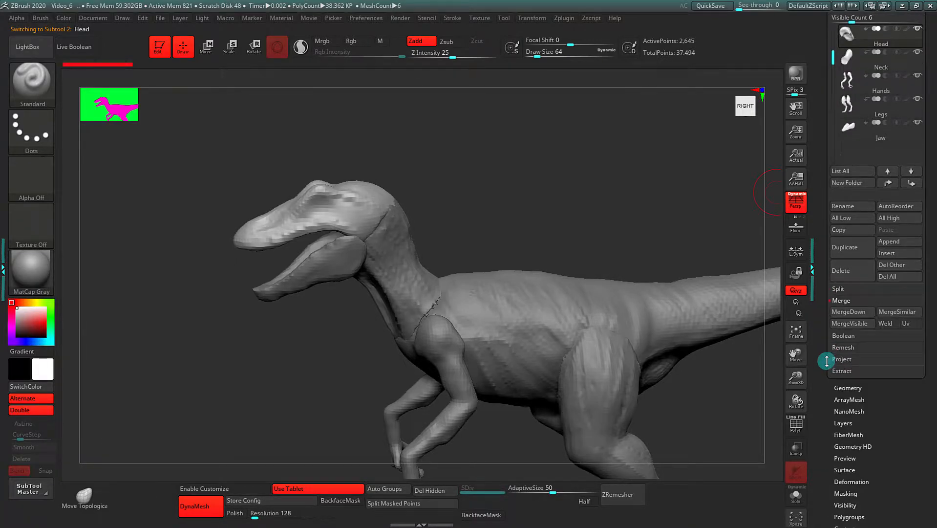
{"action": "left_click", "coordinate": [850, 313]}
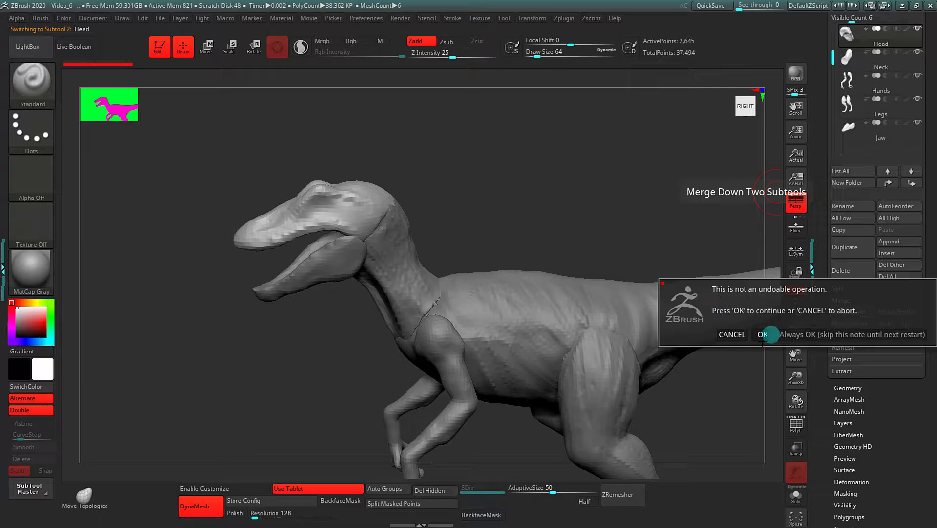
{"action": "left_click", "coordinate": [764, 336]}
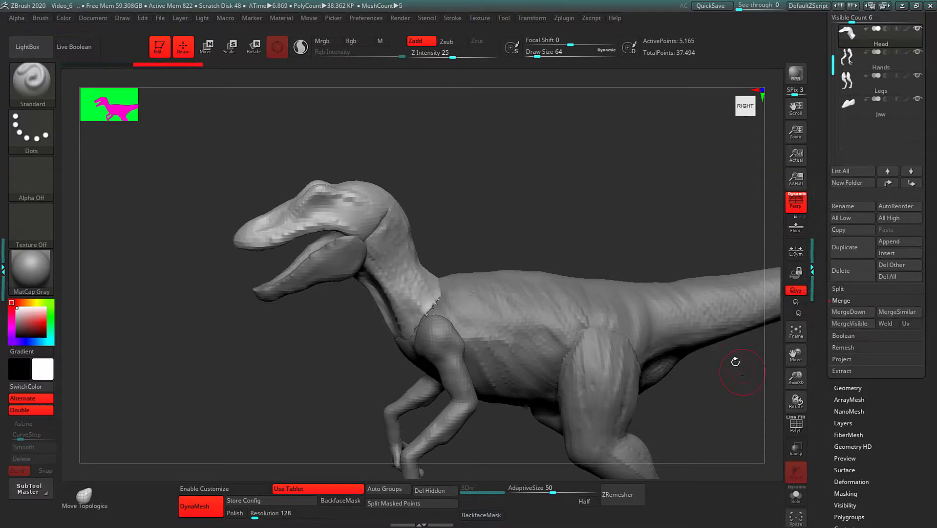
Re-DynaMesh the merged head and neck at the existing resolution and smooth the head surface
{"action": "mouse_move", "coordinate": [552, 205]}
{"action": "left_mouse_down", "text": "alt"}
{"action": "mouse_move", "coordinate": [578, 215]}
{"action": "mouse_move", "coordinate": [540, 201]}
{"action": "left_mouse_up", "text": "alt"}
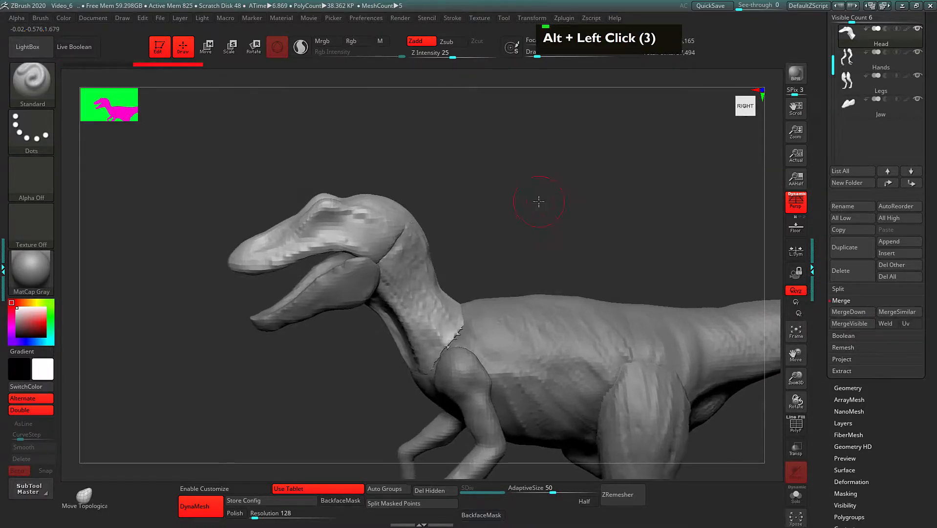
{"action": "key", "text": "ctrl"}
{"action": "left_click", "coordinate": [506, 157], "text": "ctrl"}
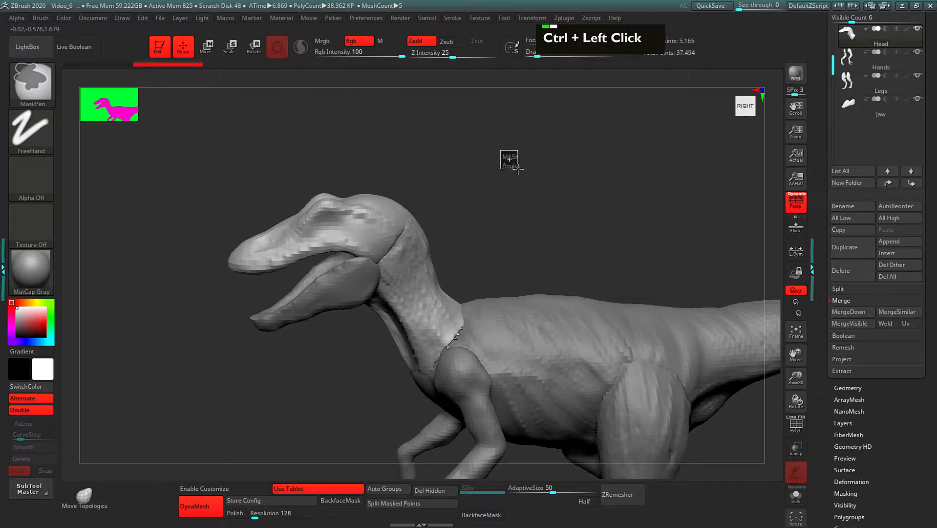
{"action": "mouse_move", "coordinate": [544, 203]}
{"action": "left_mouse_down"}
{"action": "mouse_move", "coordinate": [559, 222]}
{"action": "mouse_move", "coordinate": [557, 203]}
{"action": "mouse_move", "coordinate": [598, 188]}
{"action": "mouse_move", "coordinate": [565, 201]}
{"action": "left_mouse_up"}
{"action": "left_click_drag", "start_coordinate": [335, 209], "coordinate": [342, 221], "text": "shift"}
{"action": "left_click_drag", "start_coordinate": [454, 200], "coordinate": [493, 189]}
{"action": "left_click_drag", "start_coordinate": [491, 182], "coordinate": [514, 177], "text": "alt"}
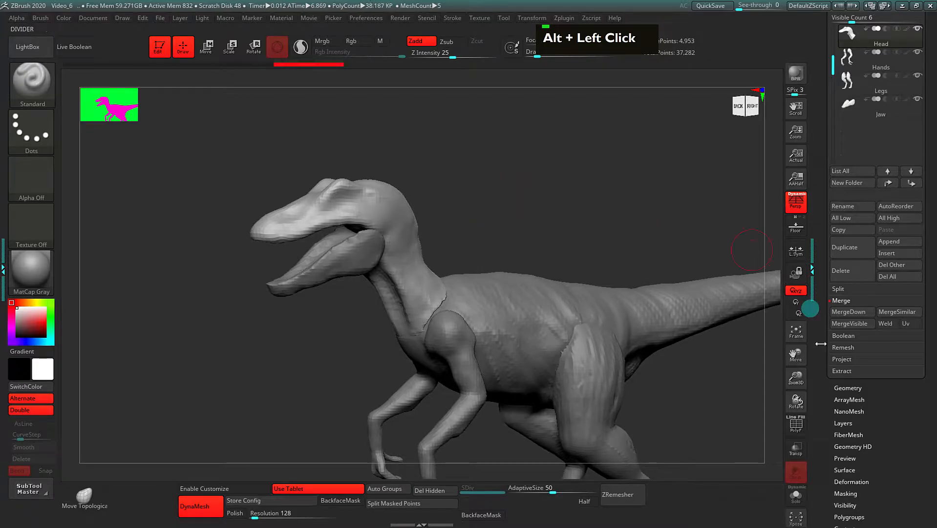
Set the head's DynaMesh resolution to 360 and remesh it
{"action": "left_click_drag", "start_coordinate": [844, 384], "coordinate": [844, 311]}
{"action": "left_click", "coordinate": [844, 314]}
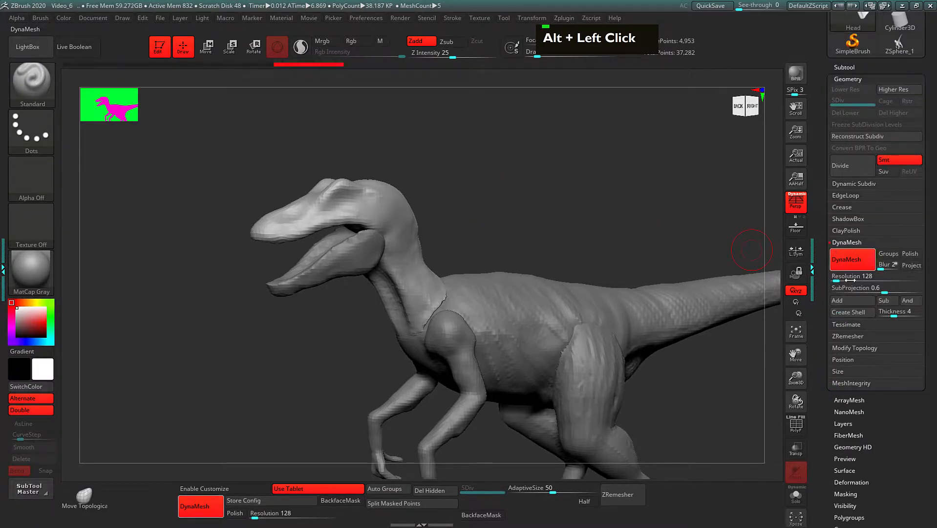
{"action": "left_click", "coordinate": [848, 278]}
{"action": "type", "text": "360"}
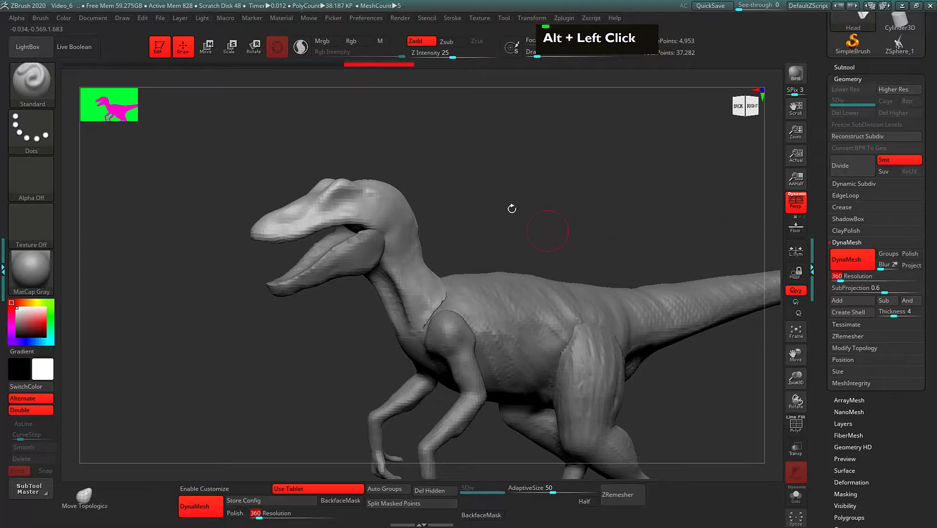
{"action": "left_click_drag", "start_coordinate": [467, 143], "coordinate": [487, 170], "text": "ctrl"}
{"action": "left_click_drag", "start_coordinate": [527, 211], "coordinate": [547, 206]}
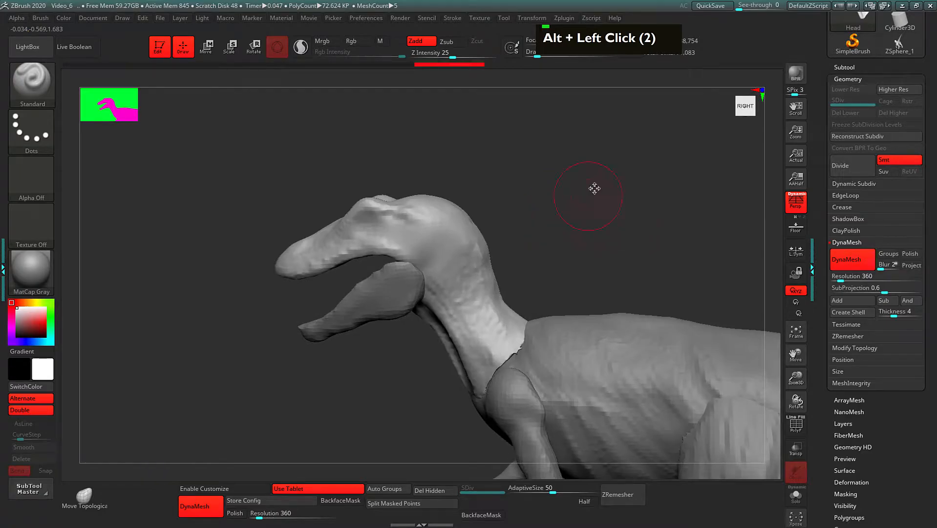
Carve the eye area beneath the brow ridges with the ClayBuildup brush
{"action": "key", "text": "space"}
{"action": "left_click_drag", "start_coordinate": [576, 176], "coordinate": [439, 231], "text": "alt"}
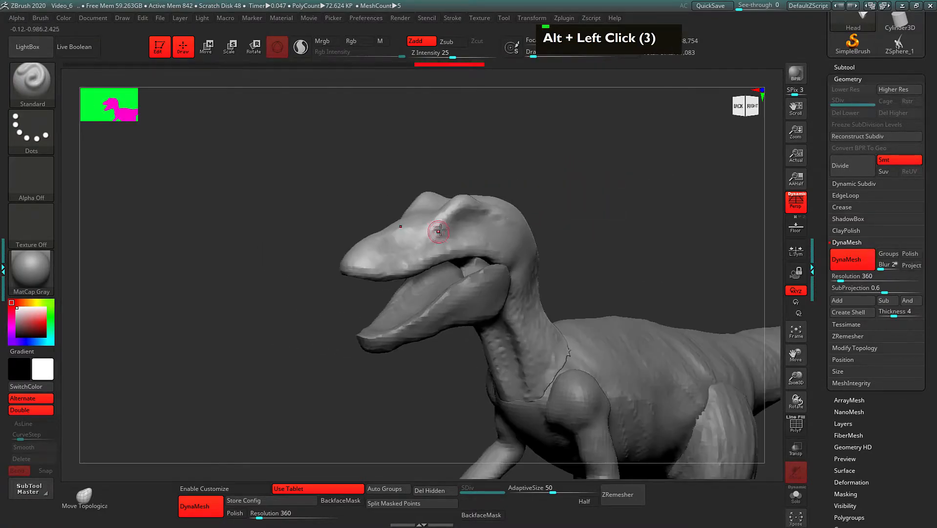
{"action": "key", "text": "ctrl+z"}
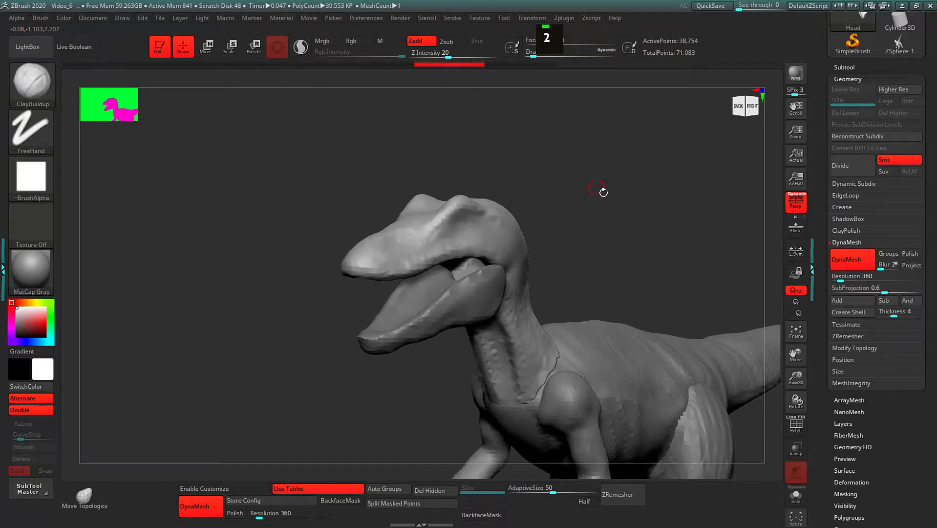
{"action": "mouse_move", "coordinate": [603, 193]}
{"action": "left_mouse_down", "text": "alt"}
{"action": "mouse_move", "coordinate": [450, 218]}
{"action": "mouse_move", "coordinate": [433, 211]}
{"action": "left_mouse_up", "text": "alt"}
{"action": "left_click", "coordinate": [450, 218], "text": "alt"}
{"action": "double_click", "coordinate": [436, 207]}
{"action": "mouse_move", "coordinate": [587, 168]}
{"action": "left_mouse_down"}
{"action": "mouse_move", "coordinate": [503, 171]}
{"action": "mouse_move", "coordinate": [569, 182]}
{"action": "left_mouse_up"}
{"action": "left_click_drag", "start_coordinate": [444, 190], "coordinate": [427, 198], "text": "alt"}
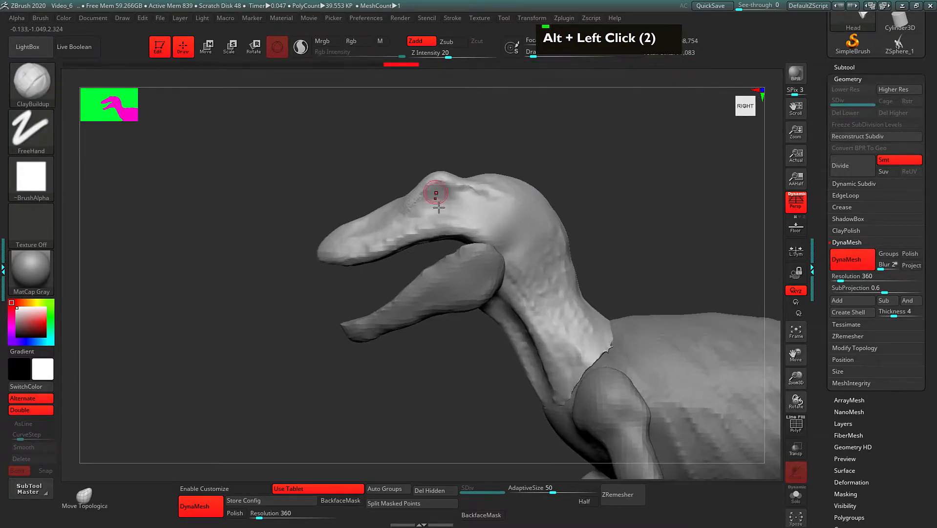
{"action": "left_click_drag", "start_coordinate": [559, 176], "coordinate": [530, 202], "text": "alt"}
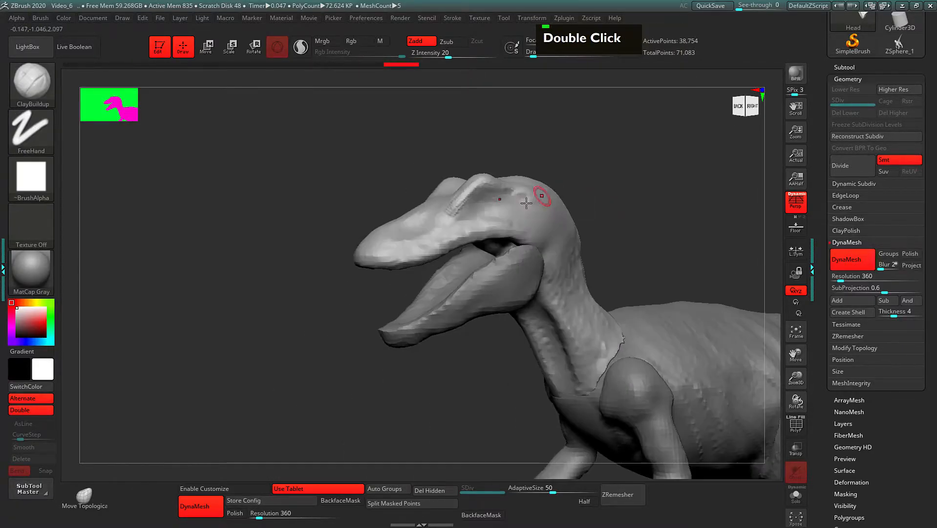
{"action": "double_click", "coordinate": [489, 200]}
{"action": "mouse_move", "coordinate": [563, 159]}
{"action": "left_mouse_down", "text": "shift"}
{"action": "mouse_move", "coordinate": [580, 173]}
{"action": "mouse_move", "coordinate": [567, 180]}
{"action": "mouse_move", "coordinate": [583, 178]}
{"action": "mouse_move", "coordinate": [555, 194]}
{"action": "left_mouse_up", "text": "shift"}
Reshape both brow ridges with the Move brush, pulling their tips slightly outward
{"action": "key", "text": "1"}
{"action": "key", "text": "space"}
{"action": "left_click", "coordinate": [581, 177], "text": "alt"}
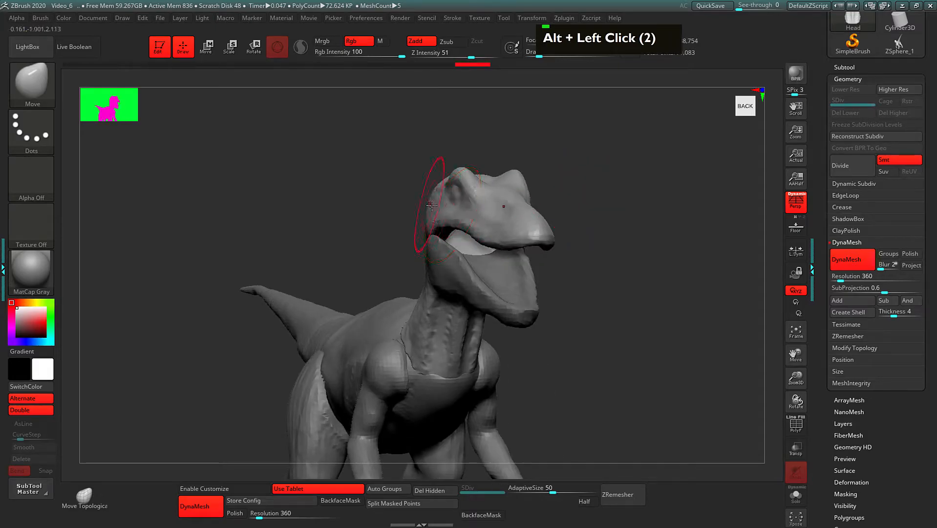
{"action": "mouse_move", "coordinate": [609, 173]}
{"action": "left_mouse_down", "text": "alt"}
{"action": "mouse_move", "coordinate": [590, 174]}
{"action": "mouse_move", "coordinate": [597, 177]}
{"action": "left_mouse_up", "text": "alt"}
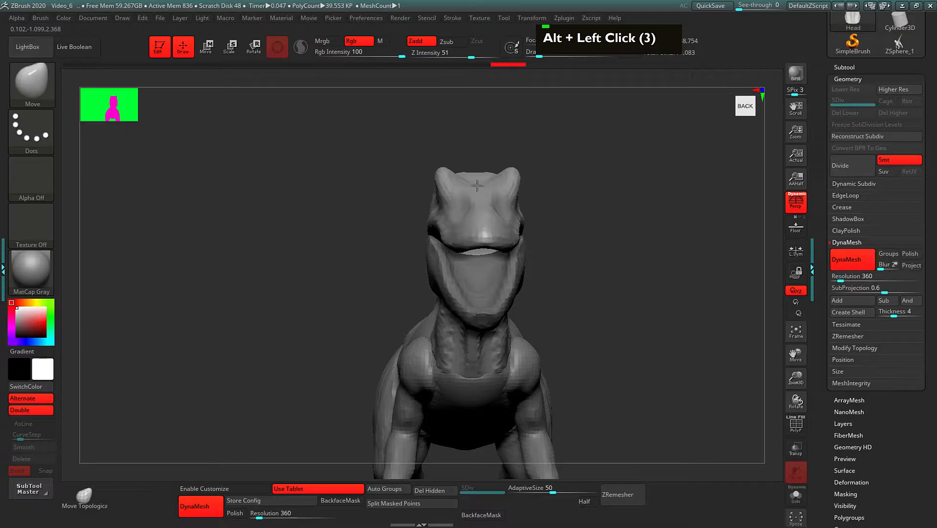
{"action": "key", "text": "space"}
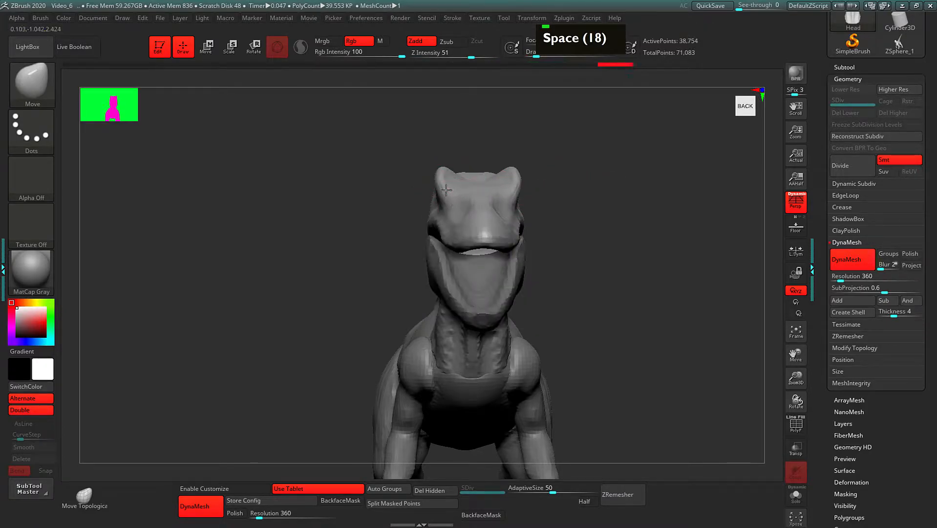
{"action": "left_click_drag", "start_coordinate": [499, 165], "coordinate": [505, 165]}
{"action": "left_click_drag", "start_coordinate": [430, 165], "coordinate": [469, 161]}
{"action": "left_click_drag", "start_coordinate": [512, 137], "coordinate": [516, 199]}
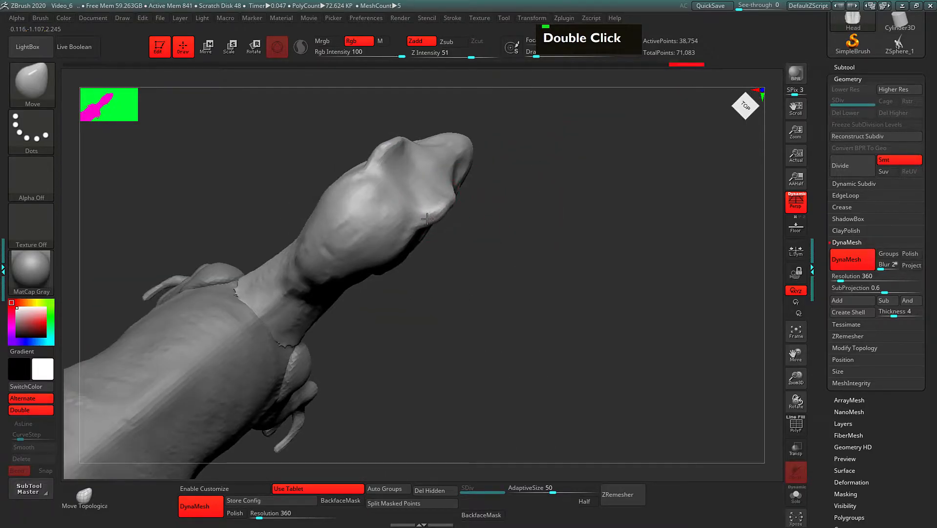
{"action": "left_click_drag", "start_coordinate": [498, 245], "coordinate": [569, 204]}
{"action": "left_click_drag", "start_coordinate": [415, 170], "coordinate": [421, 168]}
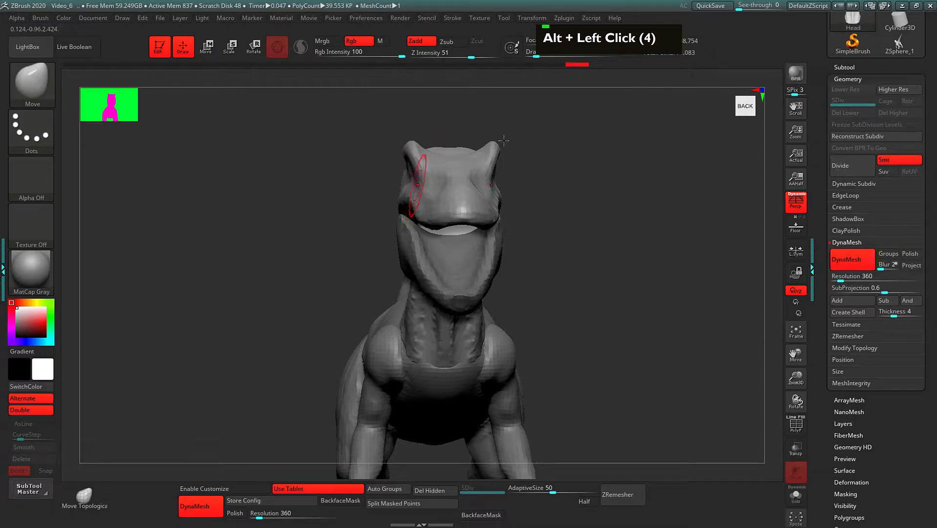
{"action": "scroll", "coordinate": [917, 6], "scroll_direction": "down", "scroll_amount": 4}
{"action": "double_click", "coordinate": [917, 6]}
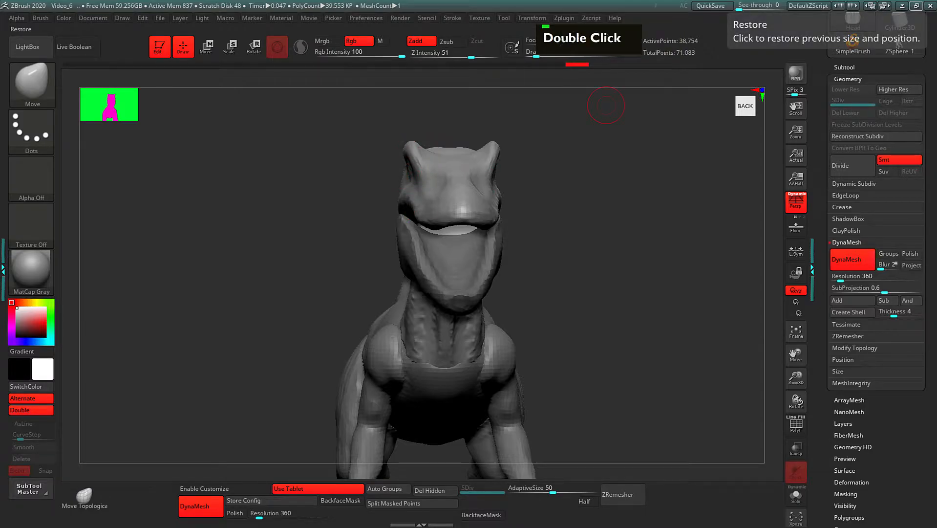
{"action": "left_click_drag", "start_coordinate": [623, 240], "coordinate": [605, 241], "text": "alt"}
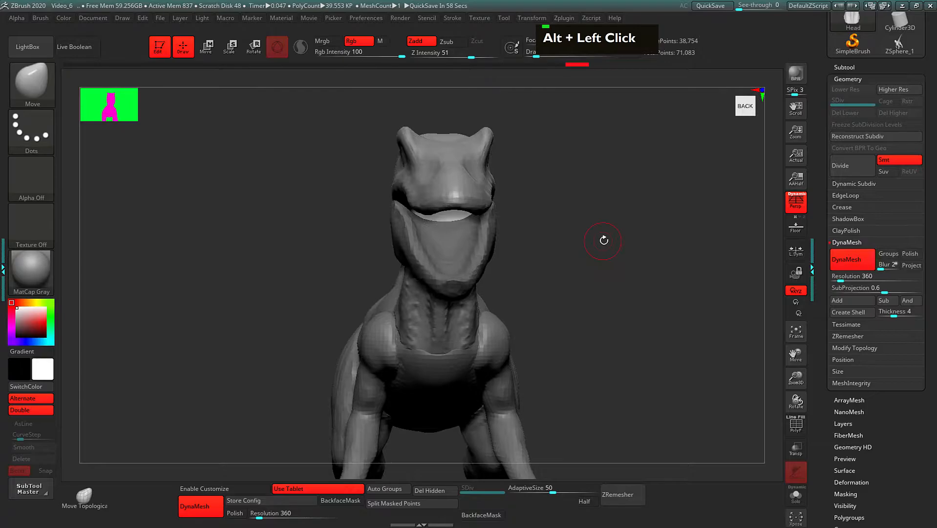
{"action": "left_click_drag", "start_coordinate": [621, 203], "coordinate": [599, 229], "text": "alt"}
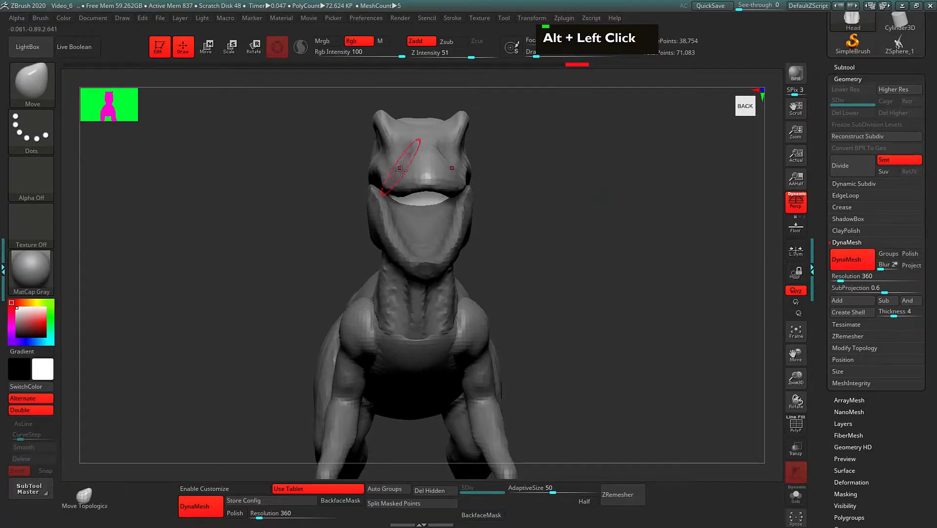
Adjust the upper jaw's mouth line and lower edge with the Move brush in side view
{"action": "left_click_drag", "start_coordinate": [546, 176], "coordinate": [608, 174]}
{"action": "left_click_drag", "start_coordinate": [539, 163], "coordinate": [510, 196], "text": "alt"}
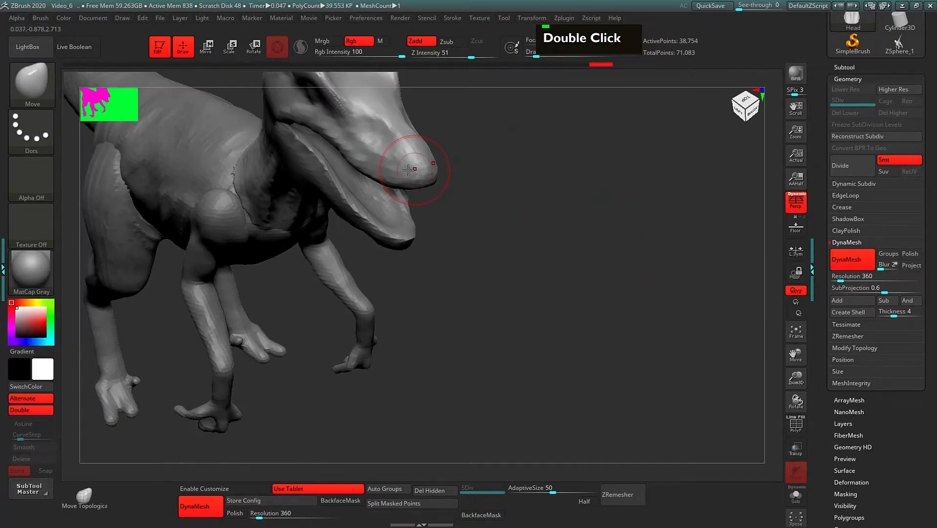
{"action": "mouse_move", "coordinate": [459, 219]}
{"action": "left_mouse_down", "text": "shift"}
{"action": "mouse_move", "coordinate": [488, 191]}
{"action": "mouse_move", "coordinate": [527, 222]}
{"action": "left_mouse_up", "text": "shift"}
{"action": "left_click_drag", "start_coordinate": [387, 193], "coordinate": [385, 216]}
{"action": "left_click_drag", "start_coordinate": [339, 190], "coordinate": [335, 196]}
{"action": "mouse_move", "coordinate": [460, 196]}
{"action": "left_mouse_down", "text": "alt"}
{"action": "mouse_move", "coordinate": [498, 201]}
{"action": "mouse_move", "coordinate": [532, 229]}
{"action": "left_mouse_up", "text": "alt"}
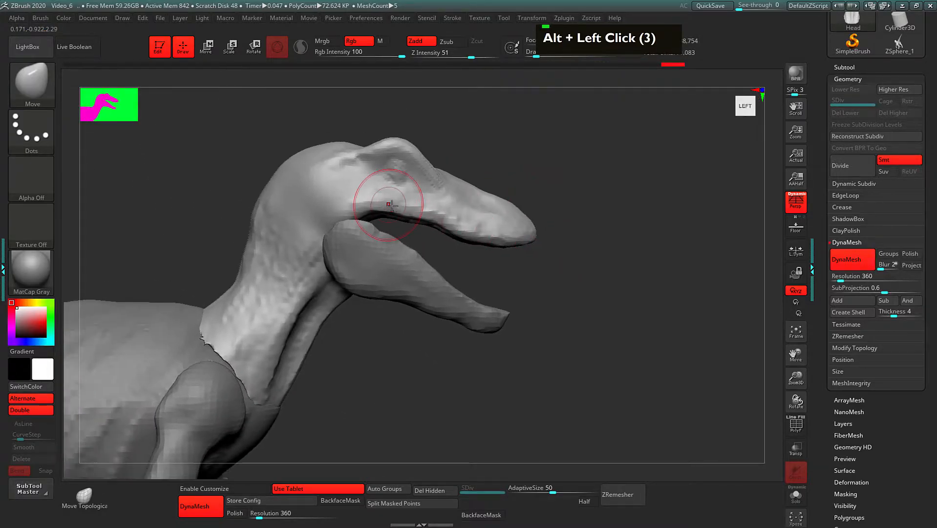
{"action": "mouse_move", "coordinate": [398, 204]}
{"action": "left_mouse_down"}
{"action": "mouse_move", "coordinate": [438, 229]}
{"action": "mouse_move", "coordinate": [427, 228]}
{"action": "left_mouse_up"}
{"action": "left_click_drag", "start_coordinate": [430, 223], "coordinate": [430, 226]}
Pull the underside of the snout tip downward with the Move brush to form a fuller upper lip
{"action": "left_click_drag", "start_coordinate": [594, 260], "coordinate": [684, 258], "text": "shift"}
{"action": "left_click_drag", "start_coordinate": [341, 226], "coordinate": [338, 232]}
{"action": "left_click_drag", "start_coordinate": [348, 197], "coordinate": [352, 188]}
{"action": "left_click_drag", "start_coordinate": [330, 272], "coordinate": [344, 278], "text": "alt"}
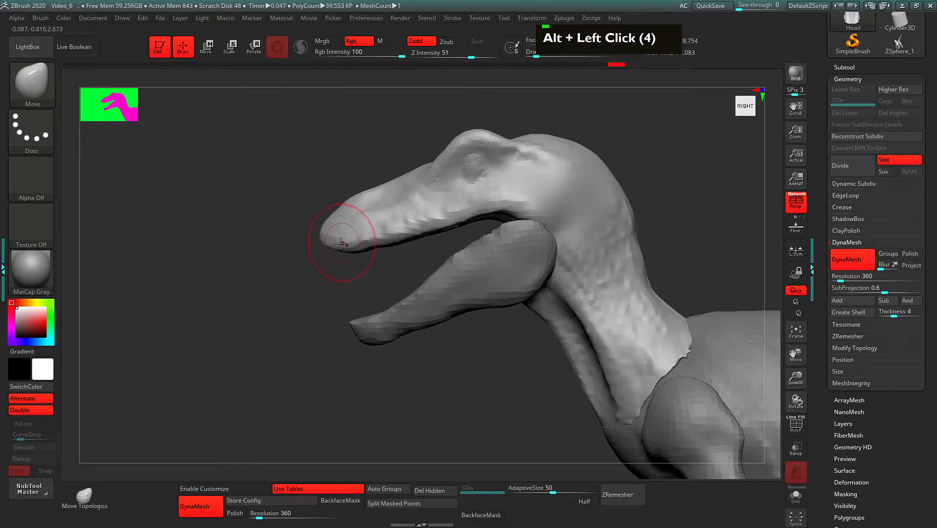
{"action": "double_click", "coordinate": [371, 248]}
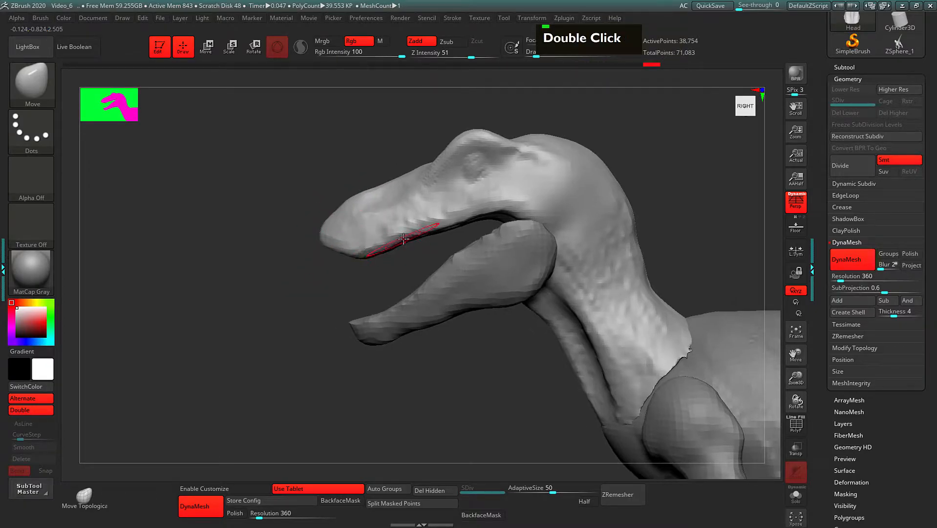
Refine the snout's top profile and front tip from both sides with the Move brush
{"action": "left_click_drag", "start_coordinate": [482, 247], "coordinate": [621, 200]}
{"action": "left_click_drag", "start_coordinate": [564, 212], "coordinate": [560, 213]}
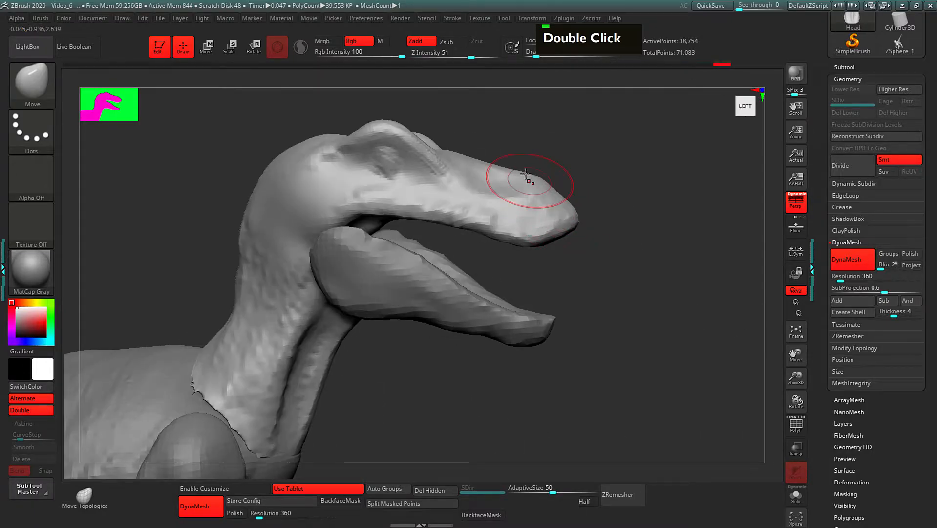
{"action": "left_click_drag", "start_coordinate": [609, 184], "coordinate": [605, 183]}
{"action": "key", "text": "space"}
{"action": "key", "text": "space"}
{"action": "left_click_drag", "start_coordinate": [533, 181], "coordinate": [532, 185]}
{"action": "mouse_move", "coordinate": [606, 177]}
{"action": "left_mouse_down"}
{"action": "mouse_move", "coordinate": [498, 178]}
{"action": "mouse_move", "coordinate": [399, 225]}
{"action": "left_mouse_up"}
{"action": "left_click_drag", "start_coordinate": [419, 261], "coordinate": [419, 262]}
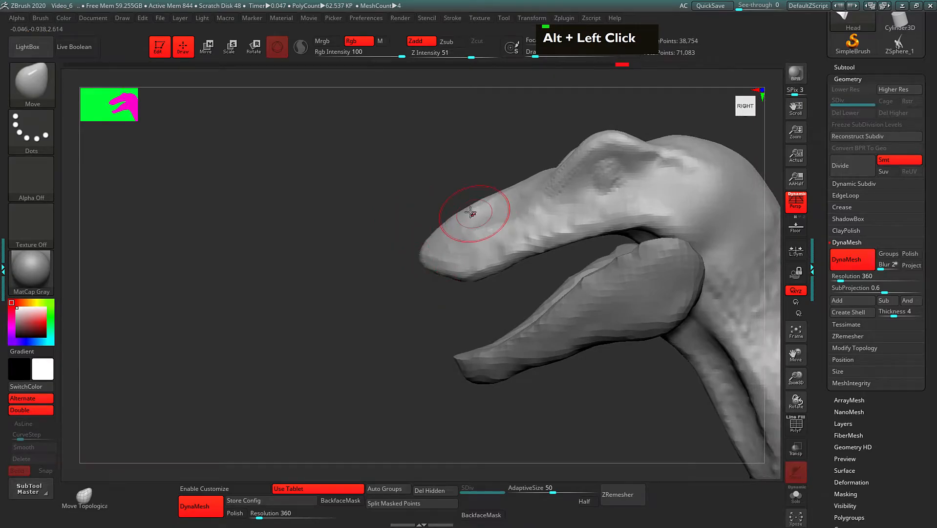
{"action": "left_click_drag", "start_coordinate": [489, 202], "coordinate": [512, 191]}
{"action": "mouse_move", "coordinate": [487, 167]}
{"action": "left_mouse_down", "text": "alt"}
{"action": "mouse_move", "coordinate": [405, 181]}
{"action": "mouse_move", "coordinate": [450, 176]}
{"action": "left_mouse_up", "text": "alt"}
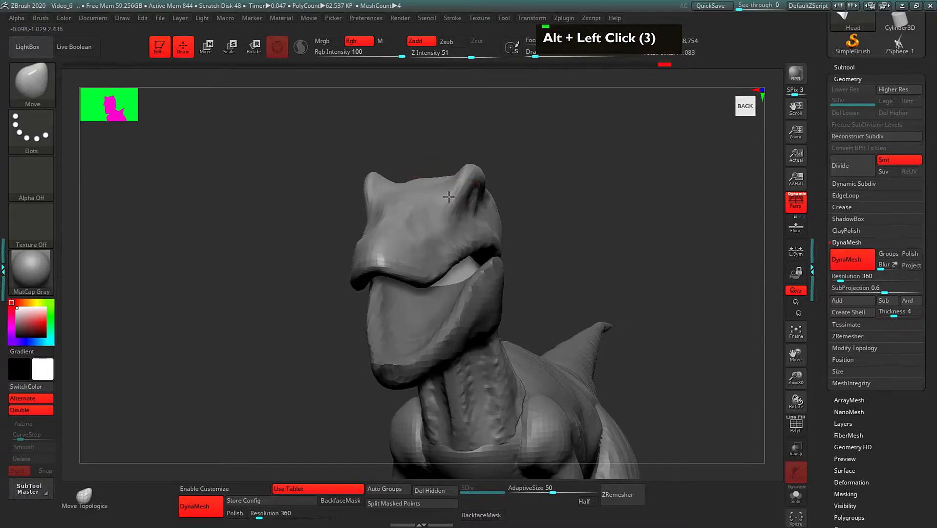
Refine the outline of the snout and brow sides with the Move brush from the front and from above
{"action": "left_click_drag", "start_coordinate": [538, 190], "coordinate": [394, 206]}
{"action": "left_click_drag", "start_coordinate": [565, 197], "coordinate": [562, 148], "text": "alt"}
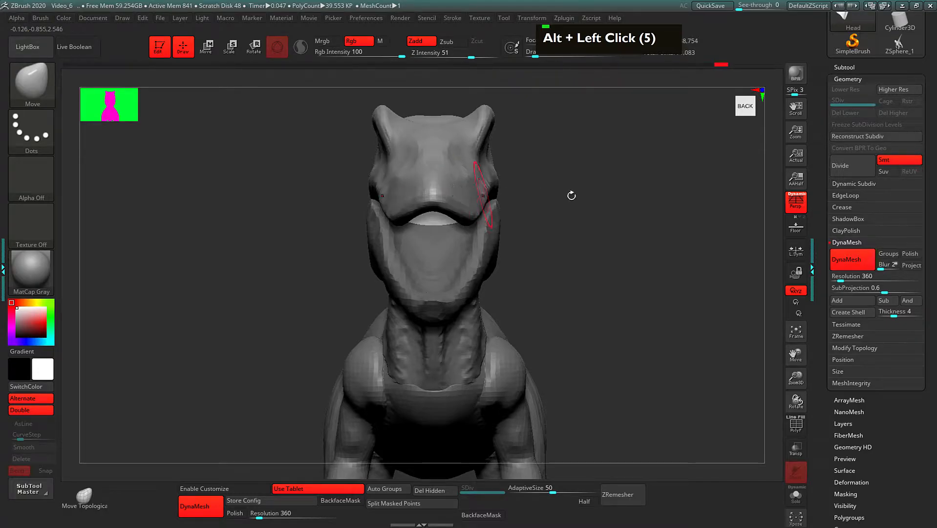
{"action": "left_click_drag", "start_coordinate": [543, 193], "coordinate": [602, 236]}
{"action": "left_click_drag", "start_coordinate": [605, 181], "coordinate": [567, 222]}
{"action": "left_click_drag", "start_coordinate": [555, 175], "coordinate": [571, 247], "text": "alt"}
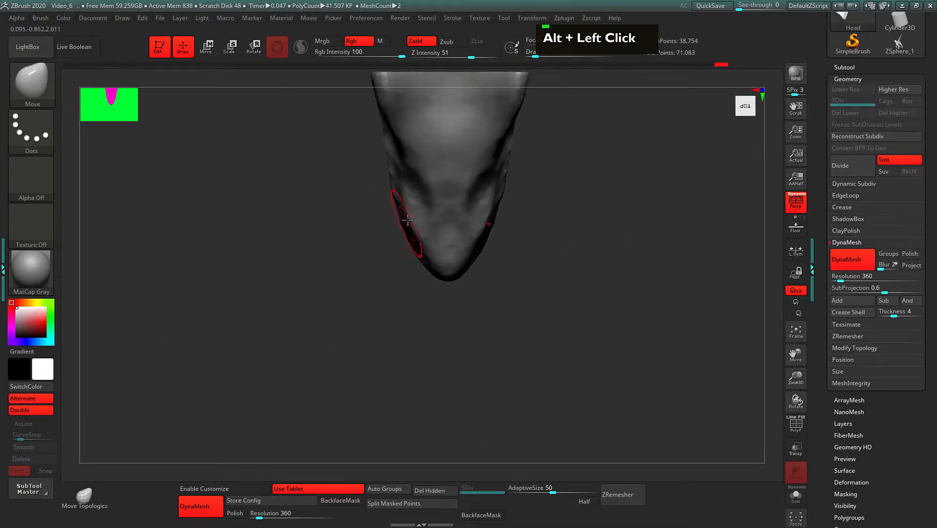
{"action": "left_click_drag", "start_coordinate": [411, 201], "coordinate": [413, 200]}
{"action": "mouse_move", "coordinate": [595, 254]}
{"action": "left_mouse_down", "text": "alt"}
{"action": "mouse_move", "coordinate": [596, 224]}
{"action": "mouse_move", "coordinate": [601, 243]}
{"action": "left_mouse_up", "text": "alt"}
{"action": "key", "text": "space"}
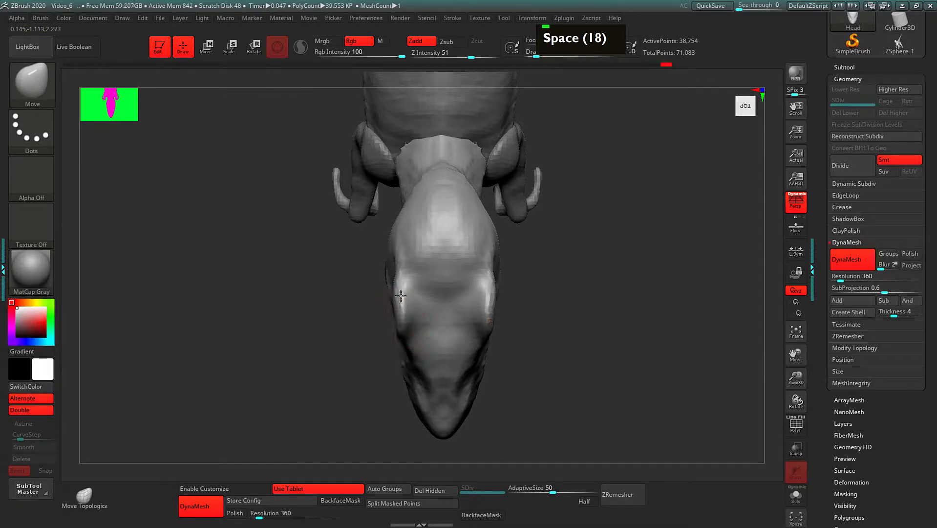
{"action": "left_click_drag", "start_coordinate": [588, 329], "coordinate": [566, 222], "text": "alt"}
{"action": "mouse_move", "coordinate": [592, 186]}
{"action": "left_mouse_down", "text": "alt"}
{"action": "mouse_move", "coordinate": [596, 203]}
{"action": "mouse_move", "coordinate": [584, 203]}
{"action": "left_mouse_up", "text": "alt"}
Build up volume on the side of the snout and along the upper jaw below the brow ridge with ClayBuildup
{"action": "key", "text": "2"}
{"action": "key", "text": "space"}
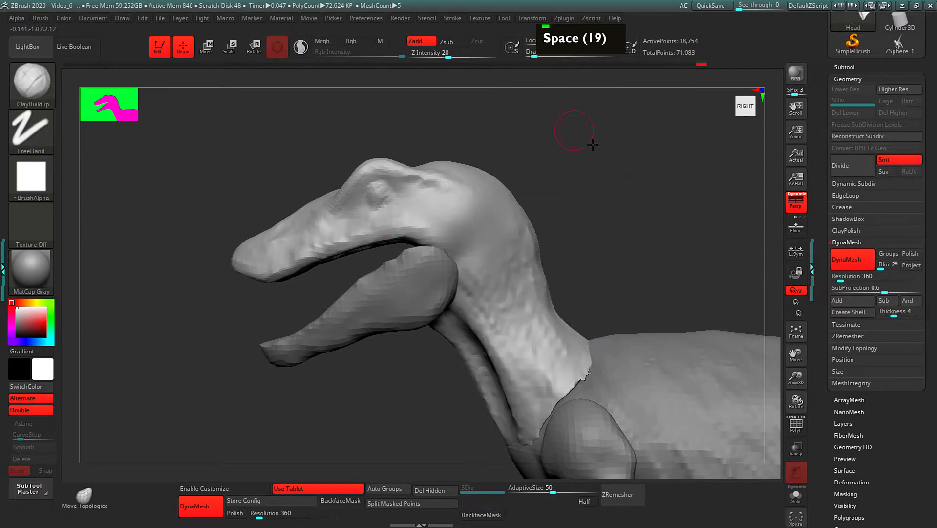
{"action": "left_click_drag", "start_coordinate": [577, 142], "coordinate": [611, 146]}
{"action": "left_click_drag", "start_coordinate": [413, 215], "coordinate": [396, 225]}
{"action": "left_click_drag", "start_coordinate": [432, 198], "coordinate": [393, 235]}
{"action": "double_click", "coordinate": [394, 224]}
{"action": "left_click", "coordinate": [378, 224], "text": "alt"}
{"action": "double_click", "coordinate": [356, 234]}
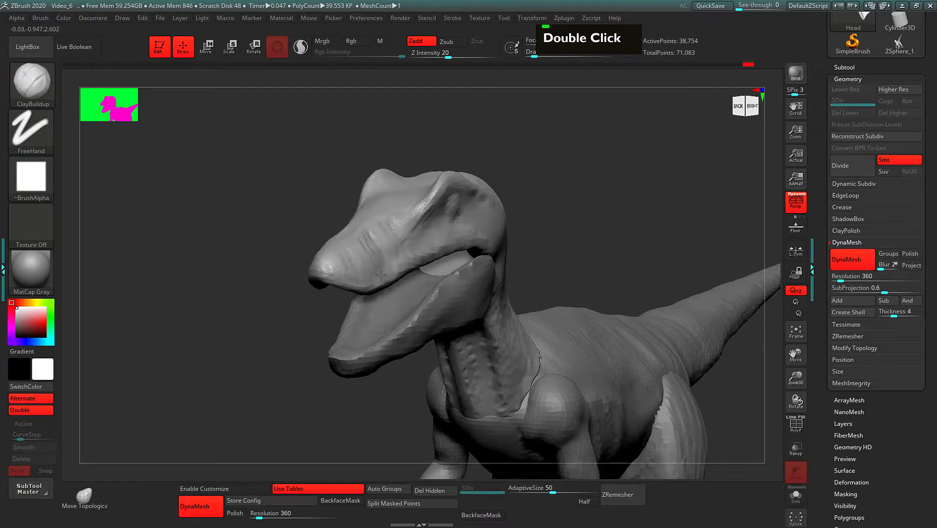
{"action": "double_click", "coordinate": [397, 224]}
{"action": "double_click", "coordinate": [415, 258]}
{"action": "double_click", "coordinate": [463, 231]}
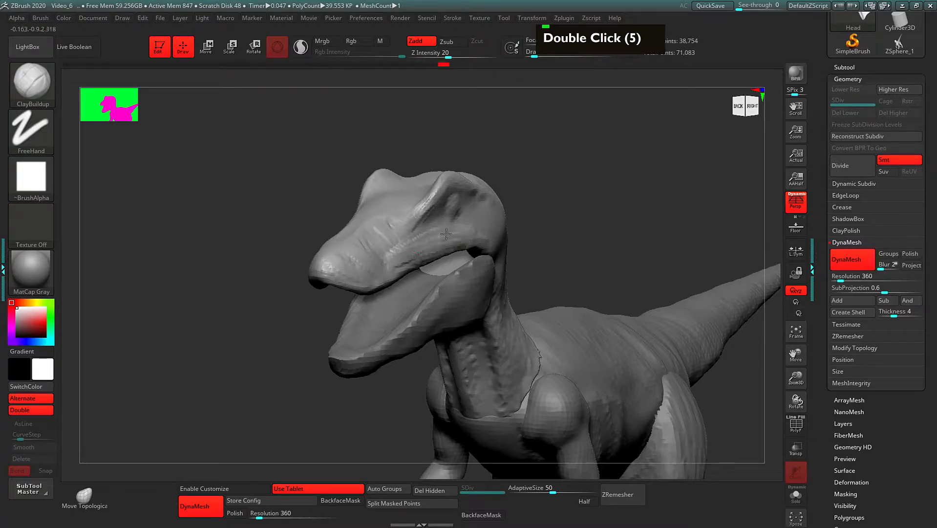
{"action": "left_click_drag", "start_coordinate": [551, 177], "coordinate": [534, 188]}
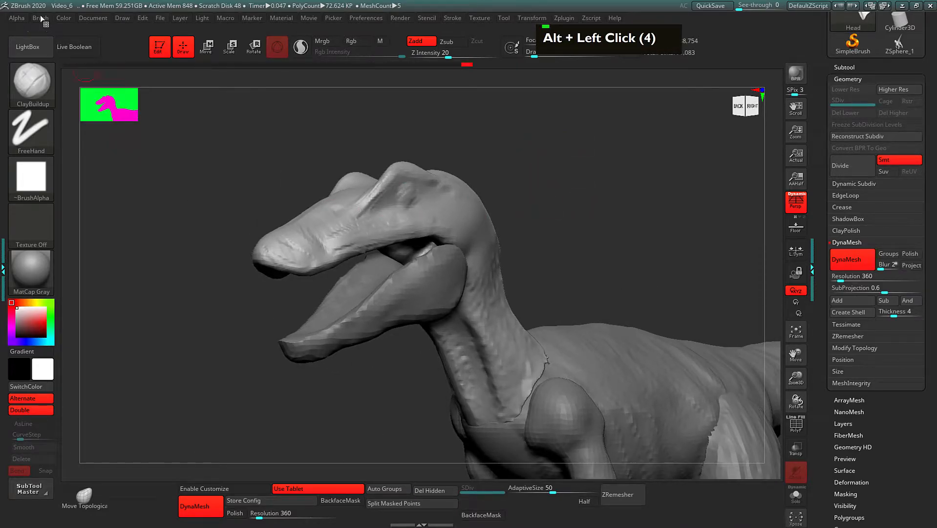
Enable BackfaceMask in the ClayBuildup brush's Auto Masking settings
{"action": "mouse_move", "coordinate": [40, 18]}
{"action": "left_click_drag", "start_coordinate": [43, 299], "coordinate": [45, 250]}
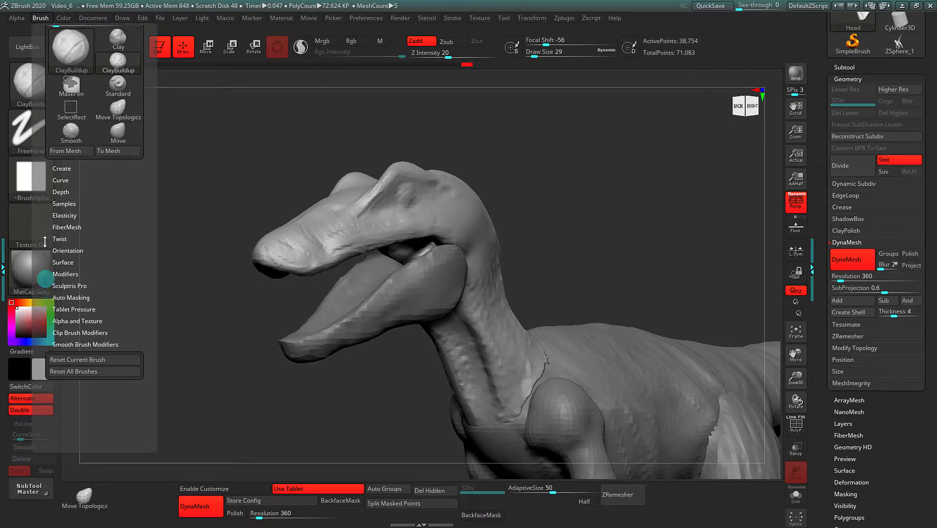
{"action": "left_click", "coordinate": [57, 297]}
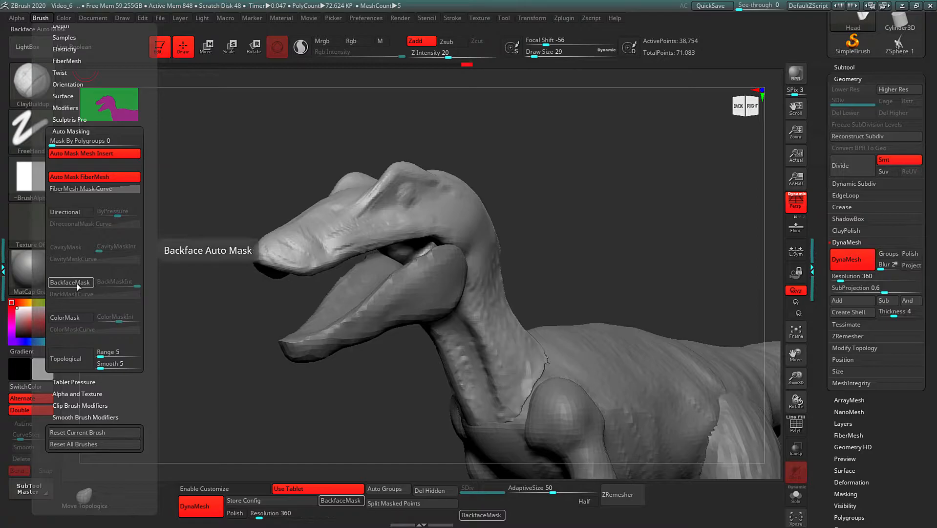
{"action": "left_click", "coordinate": [57, 284]}
{"action": "left_click_drag", "start_coordinate": [195, 284], "coordinate": [171, 252]}
Carve hollows into the side of the snout between the brow ridge and the nose with subtractive ClayBuildup strokes
{"action": "left_click_drag", "start_coordinate": [527, 186], "coordinate": [430, 224]}
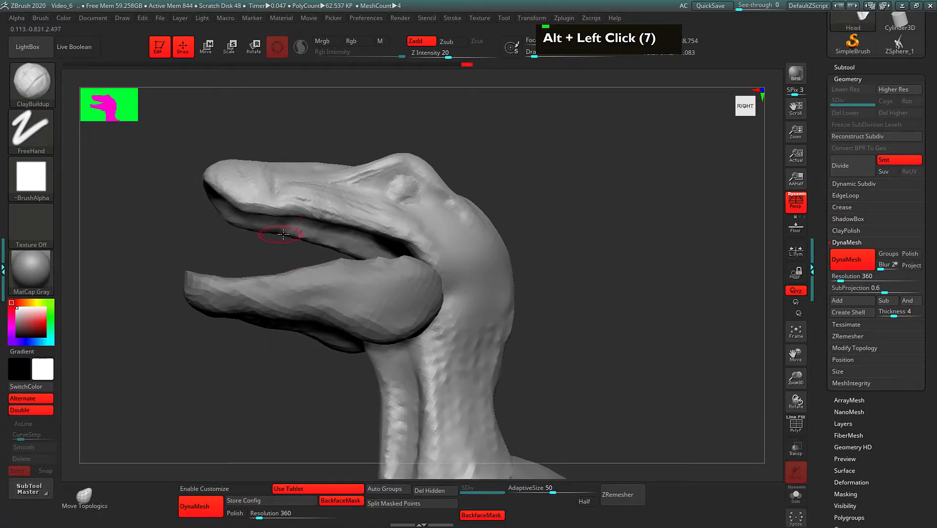
{"action": "mouse_move", "coordinate": [585, 239]}
{"action": "left_mouse_down"}
{"action": "mouse_move", "coordinate": [590, 270]}
{"action": "mouse_move", "coordinate": [605, 262]}
{"action": "mouse_move", "coordinate": [545, 259]}
{"action": "mouse_move", "coordinate": [554, 288]}
{"action": "mouse_move", "coordinate": [563, 291]}
{"action": "mouse_move", "coordinate": [565, 278]}
{"action": "left_mouse_up"}
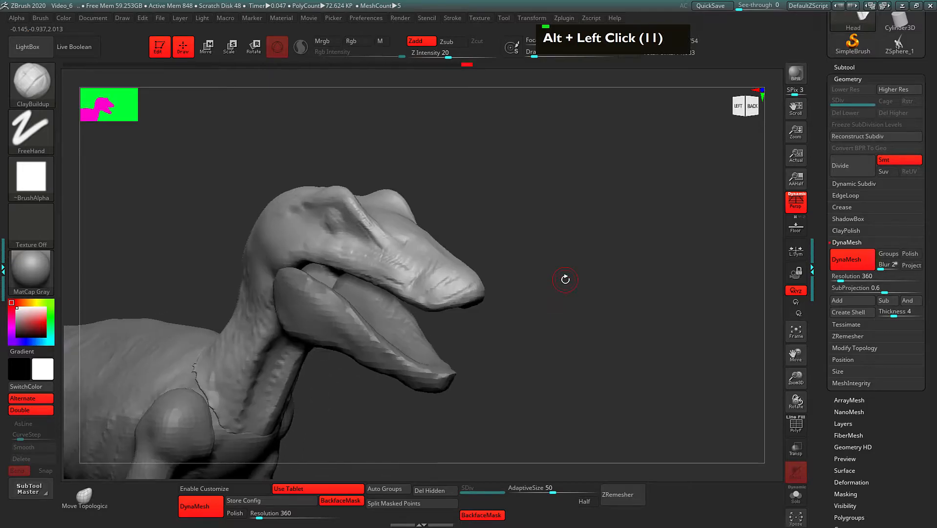
{"action": "left_click_drag", "start_coordinate": [611, 207], "coordinate": [605, 199], "text": "alt"}
{"action": "left_click", "coordinate": [416, 267], "text": "alt"}
{"action": "left_click", "coordinate": [421, 267], "text": "alt"}
{"action": "left_click", "coordinate": [428, 272], "text": "alt"}
{"action": "left_click", "coordinate": [431, 275], "text": "alt"}
{"action": "left_click", "coordinate": [435, 279], "text": "alt"}
{"action": "left_click", "coordinate": [409, 251], "text": "alt"}
{"action": "key", "text": "alt"}
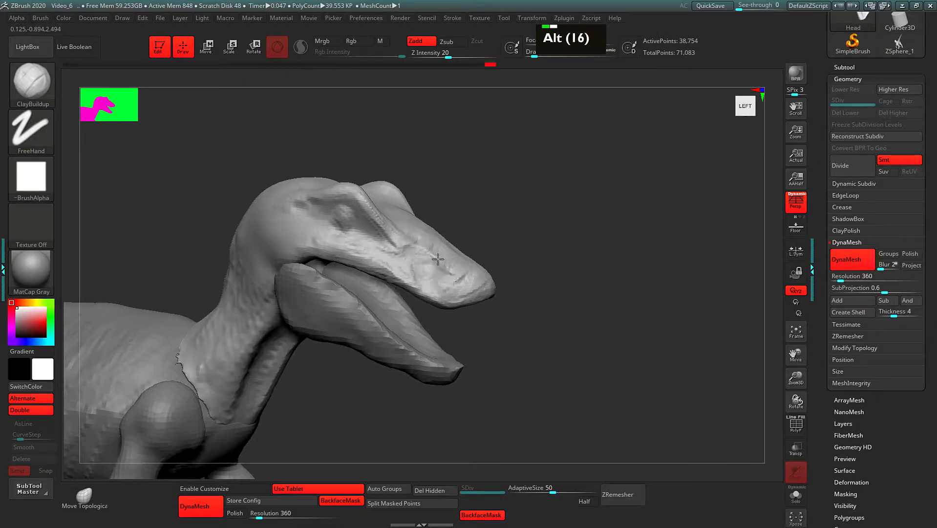
{"action": "left_click_drag", "start_coordinate": [606, 278], "coordinate": [430, 267]}
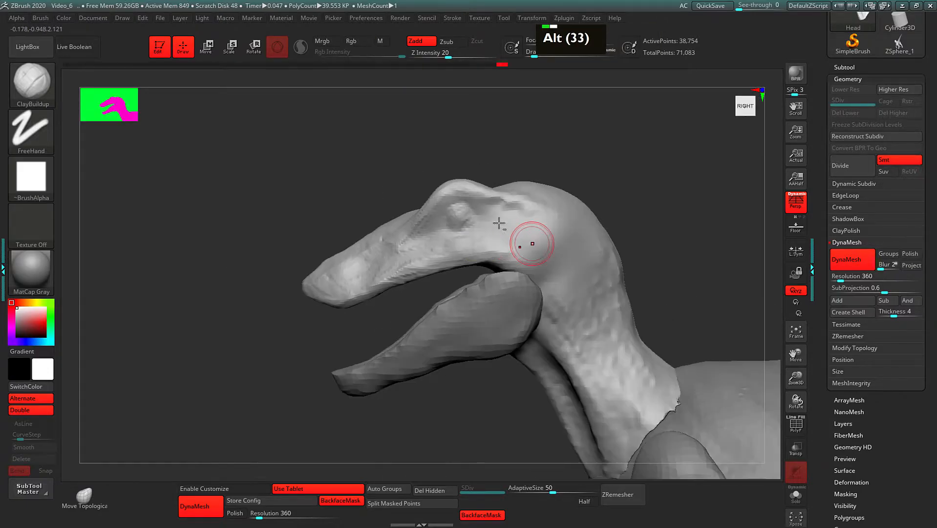
Adjust the snout tip and front upper lip in side view with the Move brush, raising Draw Size to 38
{"action": "left_click_drag", "start_coordinate": [374, 175], "coordinate": [392, 198], "text": "alt"}
{"action": "left_click_drag", "start_coordinate": [330, 206], "coordinate": [315, 182], "text": "alt"}
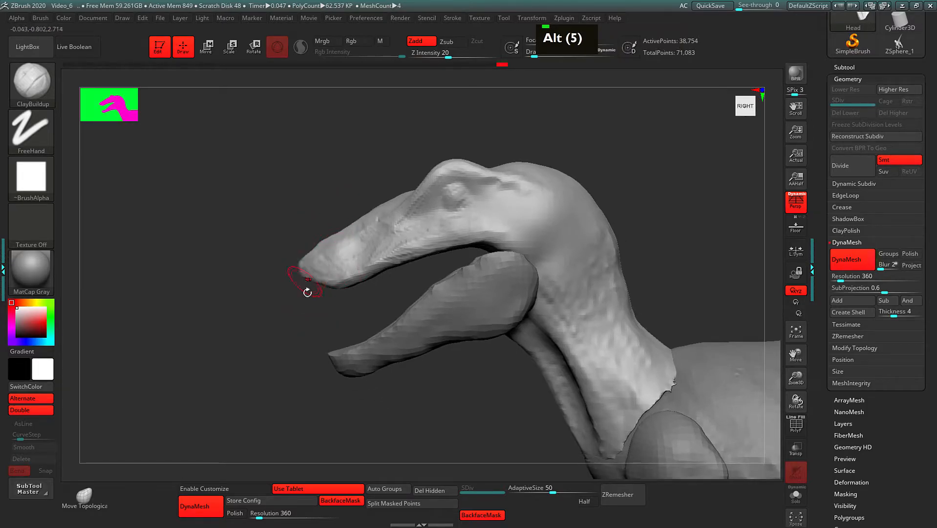
{"action": "left_click_drag", "start_coordinate": [337, 360], "coordinate": [249, 329], "text": "alt"}
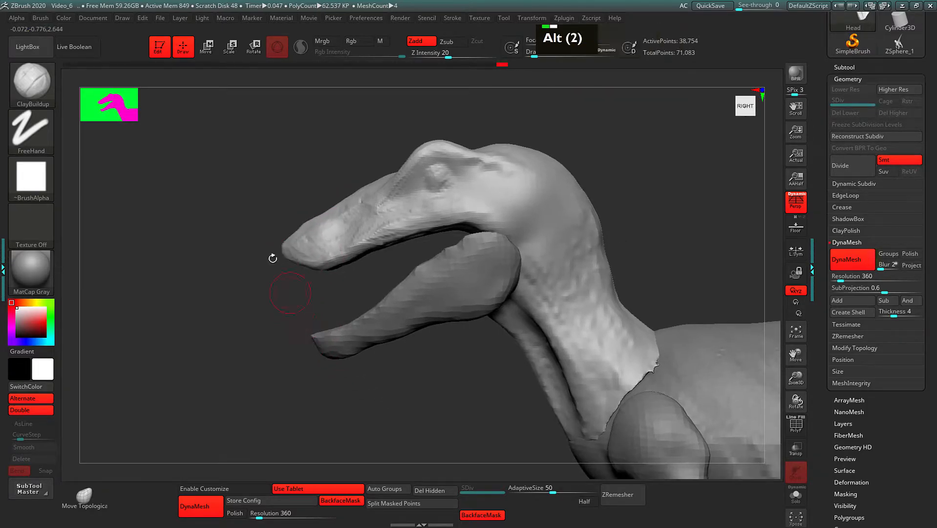
{"action": "left_click_drag", "start_coordinate": [278, 262], "coordinate": [279, 281], "text": "alt"}
{"action": "key", "text": "1"}
{"action": "key", "text": "space"}
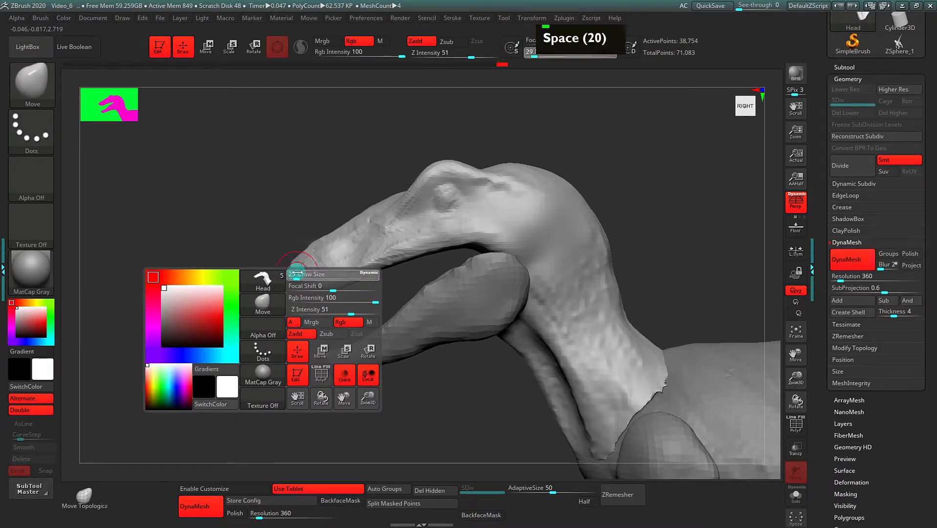
{"action": "key", "text": "space"}
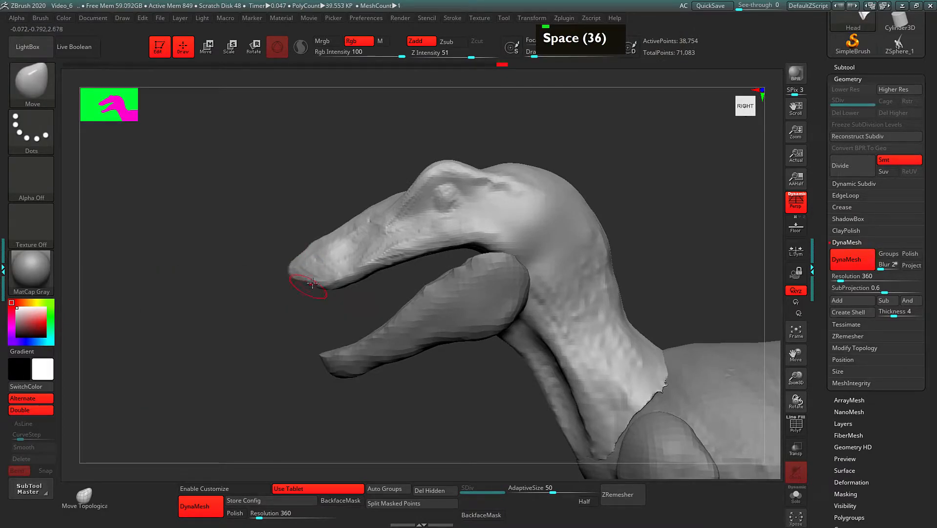
{"action": "key", "text": "space"}
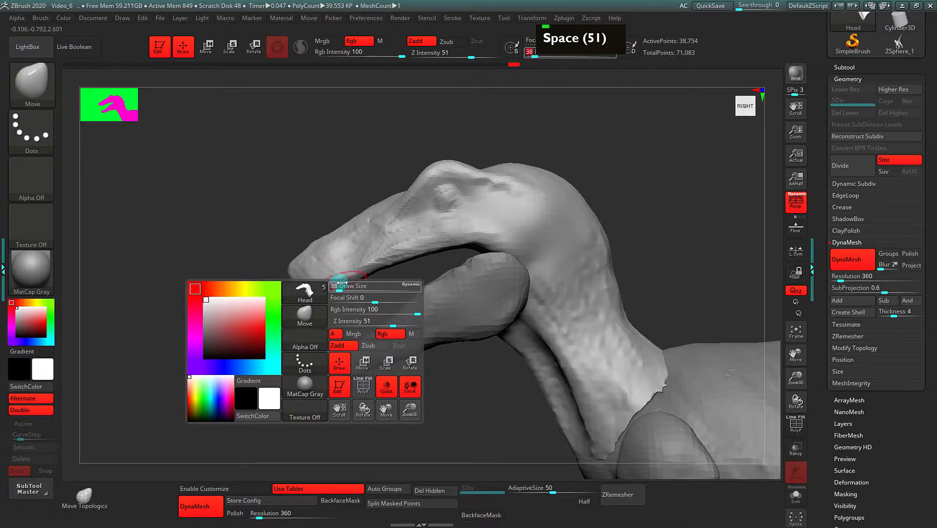
Show the floor reference image, turn off perspective, and raise the snout's top profile to match it with a larger Move brush
{"action": "left_click", "coordinate": [796, 226]}
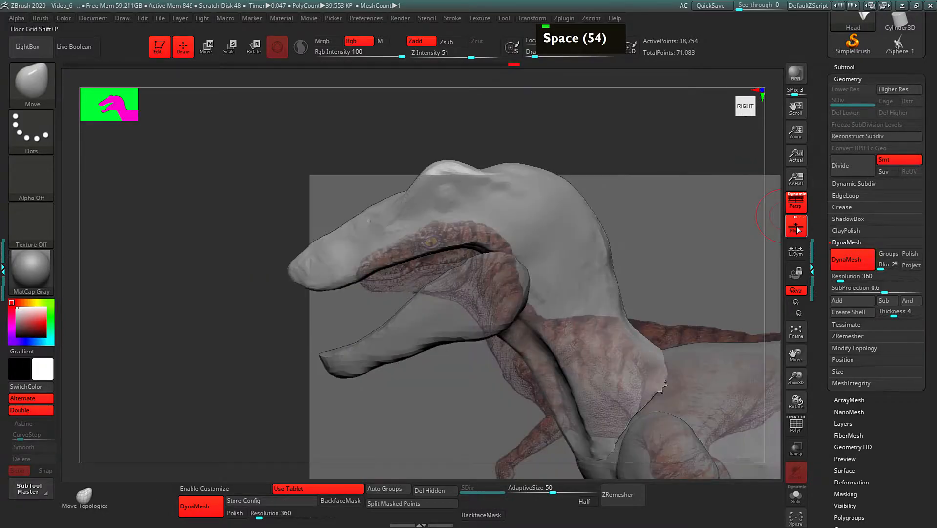
{"action": "key", "text": "p"}
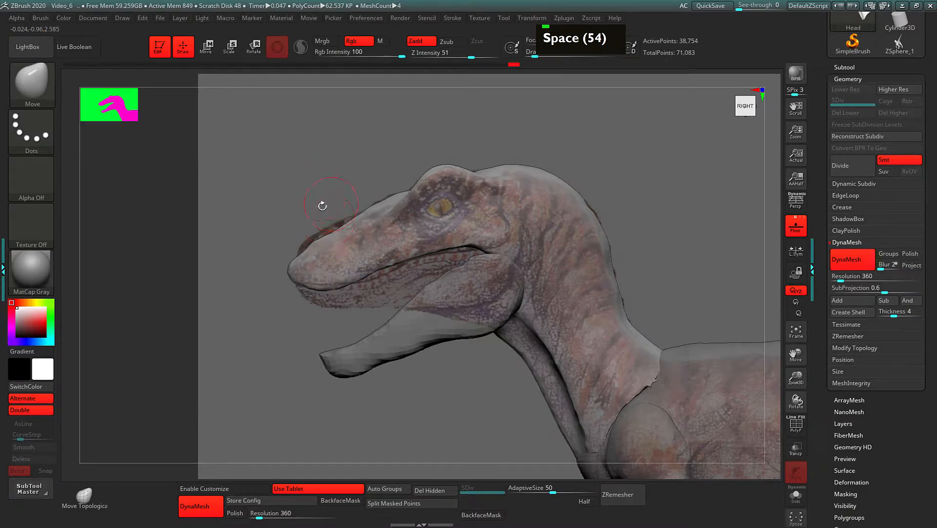
{"action": "key", "text": "space"}
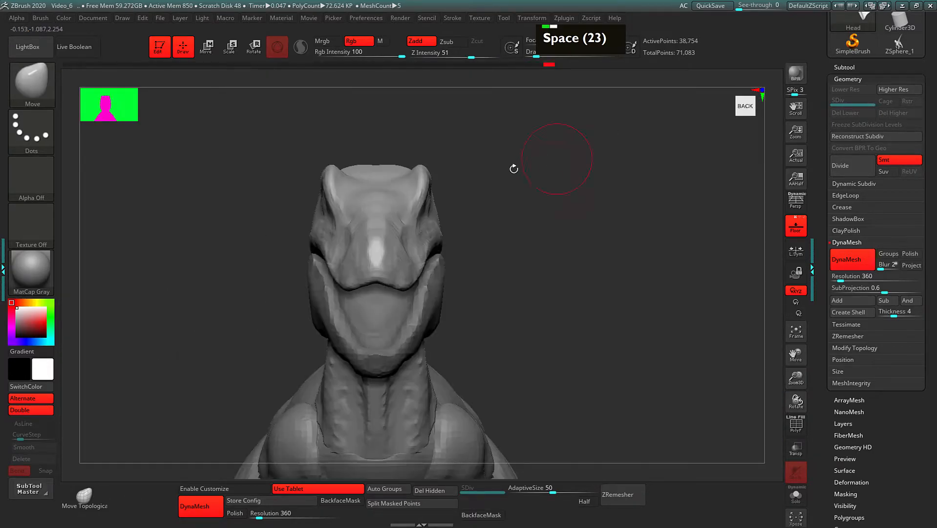
Shape the snout from the front and align the head and neck profile with the side reference using the Move brush
{"action": "left_click", "coordinate": [481, 182], "text": "alt"}
{"action": "mouse_move", "coordinate": [460, 232]}
{"action": "left_mouse_down"}
{"action": "mouse_move", "coordinate": [464, 255]}
{"action": "mouse_move", "coordinate": [440, 258]}
{"action": "left_mouse_up"}
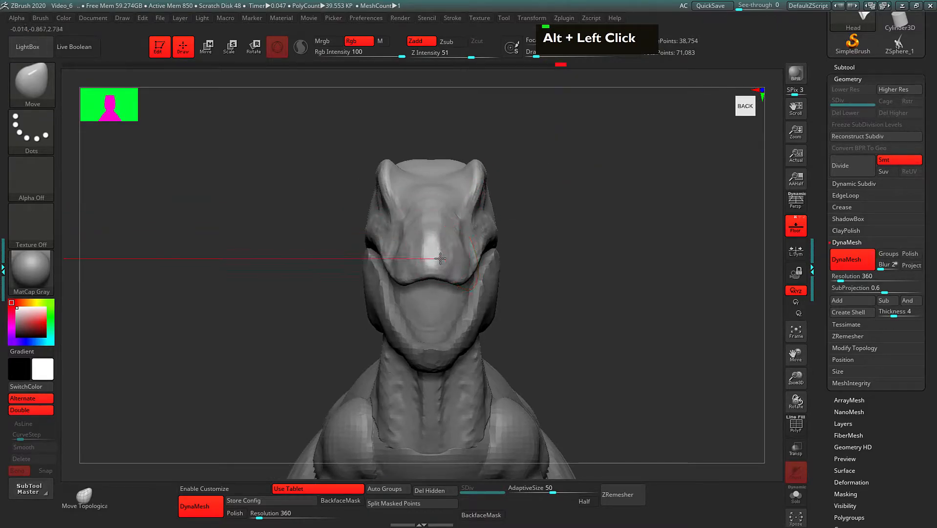
{"action": "left_click", "coordinate": [350, 213], "text": "alt"}
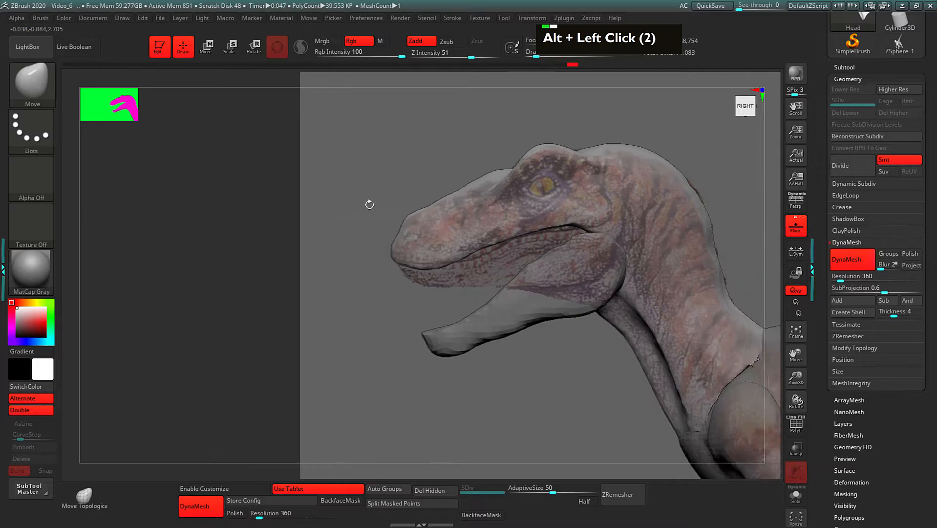
{"action": "left_click", "coordinate": [622, 164], "text": "alt"}
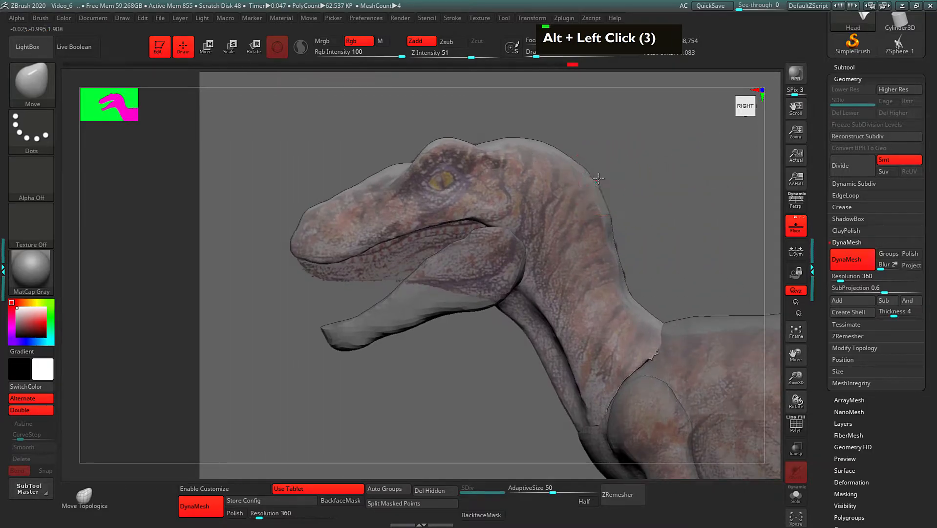
{"action": "left_click", "coordinate": [622, 182], "text": "alt"}
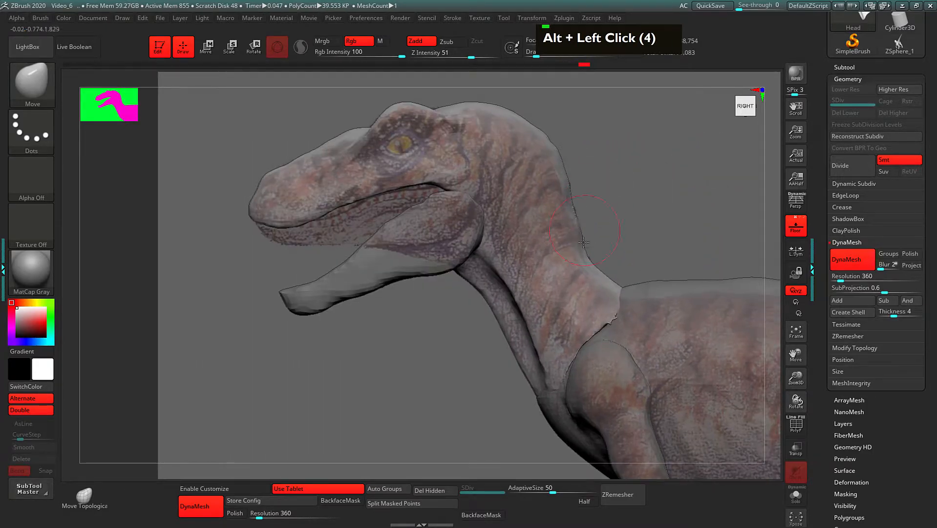
{"action": "left_click_drag", "start_coordinate": [635, 150], "coordinate": [680, 191], "text": "alt"}
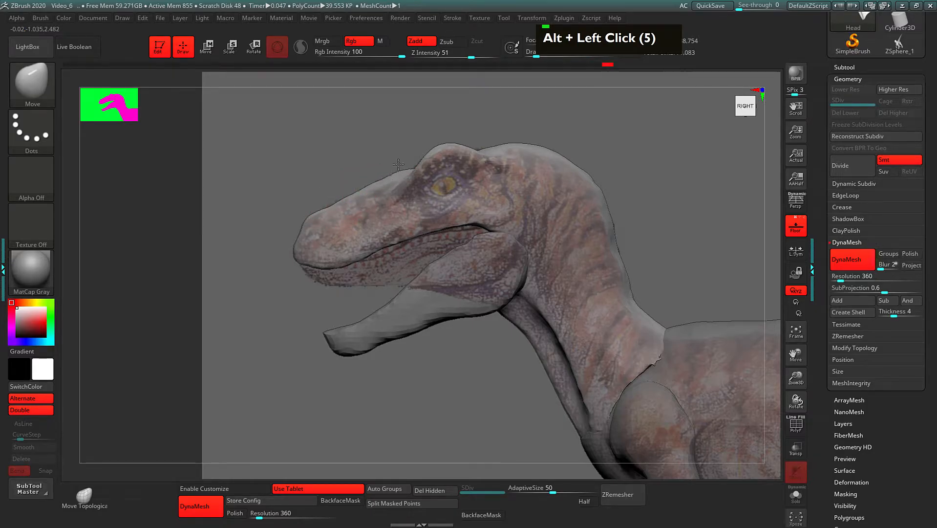
{"action": "left_click_drag", "start_coordinate": [408, 147], "coordinate": [506, 181], "text": "alt"}
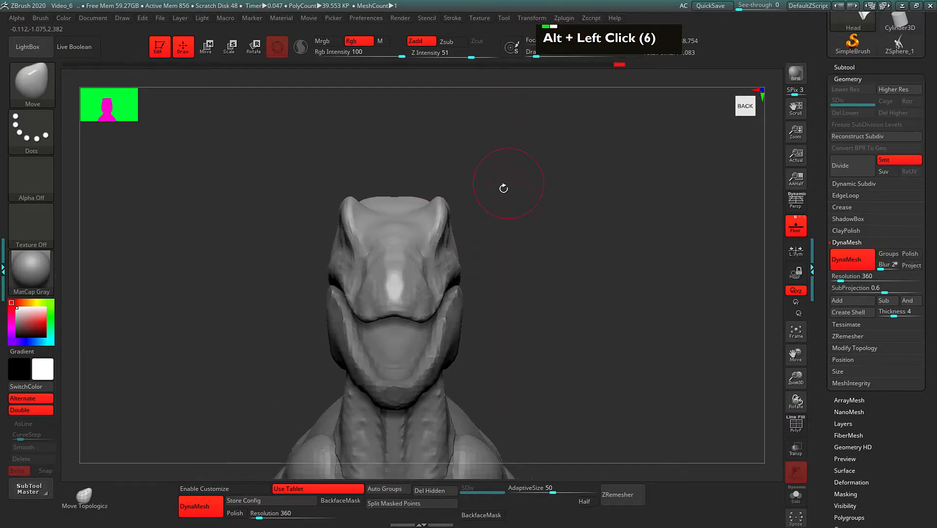
Hide the floor reference and carve down the forehead between the two brow ridges with subtractive ClayBuildup strokes
{"action": "left_click", "coordinate": [796, 225]}
{"action": "left_click_drag", "start_coordinate": [677, 222], "coordinate": [496, 231], "text": "alt"}
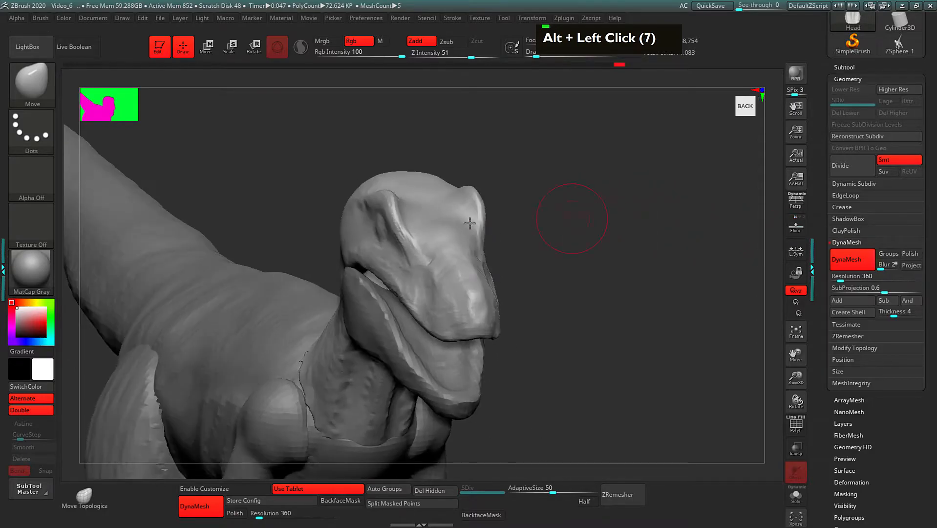
{"action": "left_click", "coordinate": [428, 211], "text": "alt"}
{"action": "key", "text": "alt"}
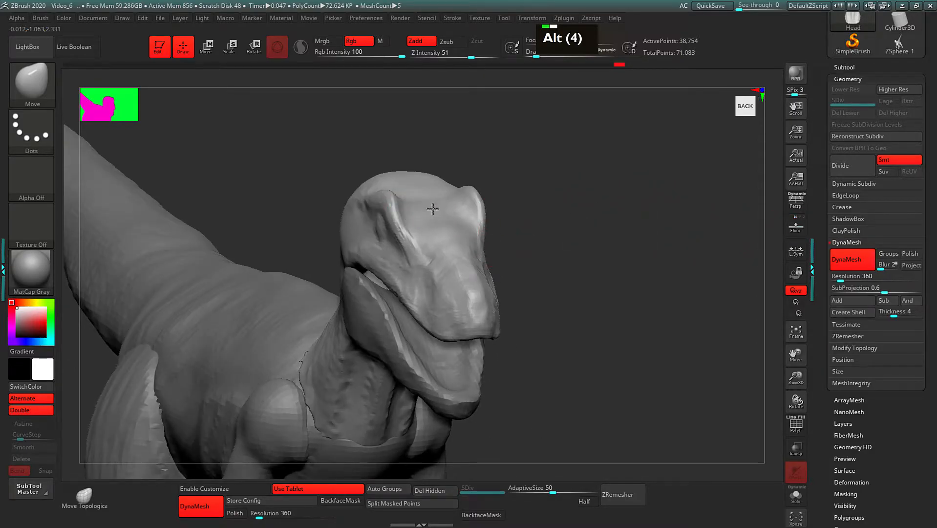
{"action": "left_click", "coordinate": [439, 217], "text": "alt"}
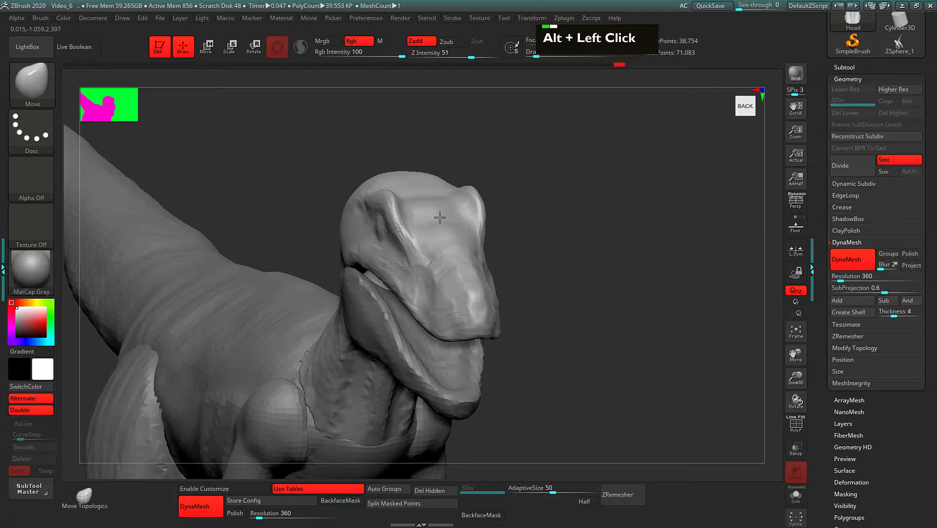
{"action": "left_click", "coordinate": [557, 245], "text": "alt"}
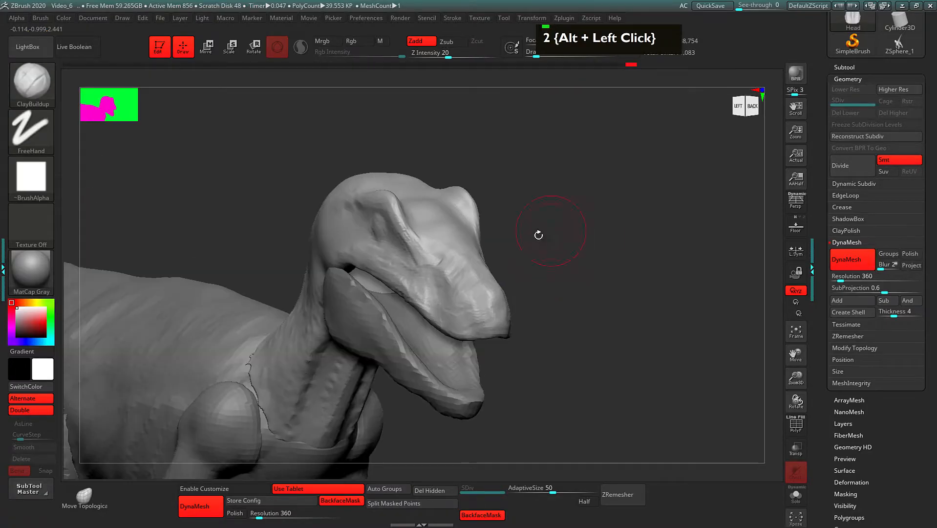
{"action": "key", "text": "space"}
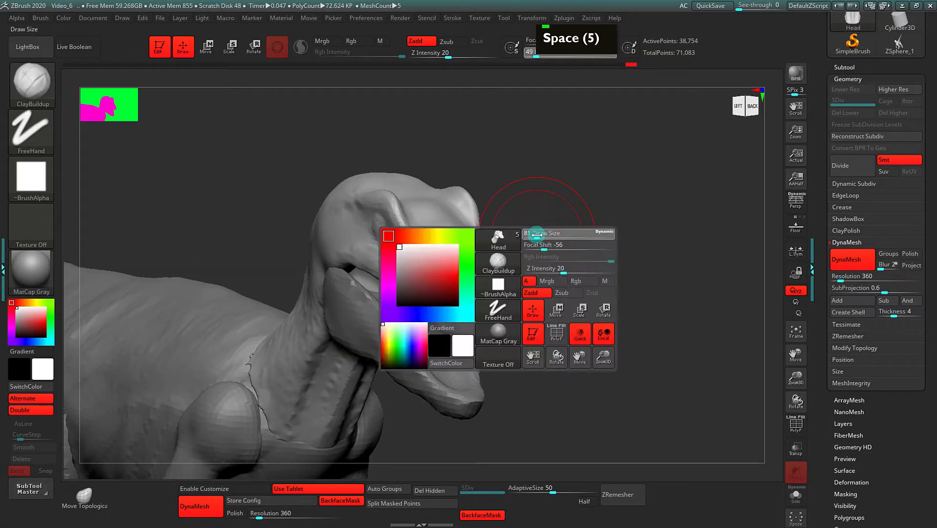
{"action": "left_click_drag", "start_coordinate": [537, 226], "coordinate": [425, 216]}
{"action": "left_click", "coordinate": [426, 205], "text": "alt"}
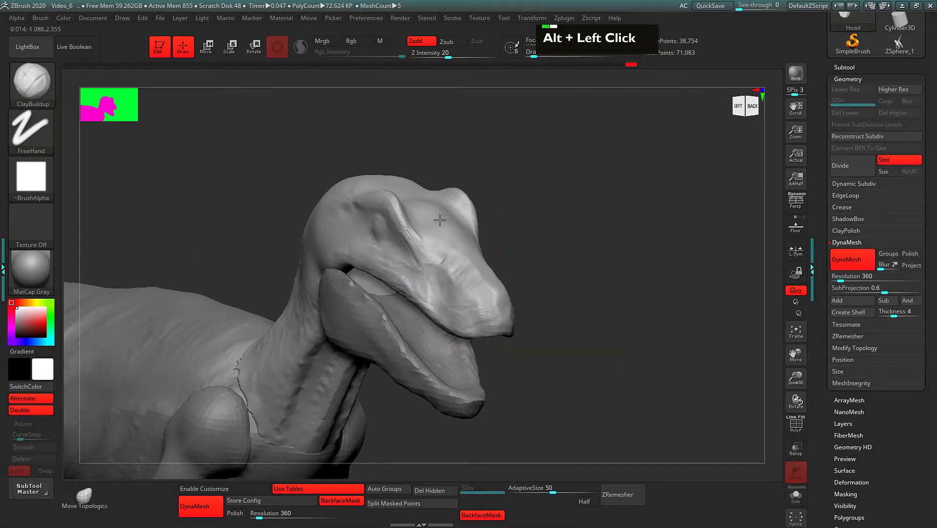
{"action": "key", "text": "alt"}
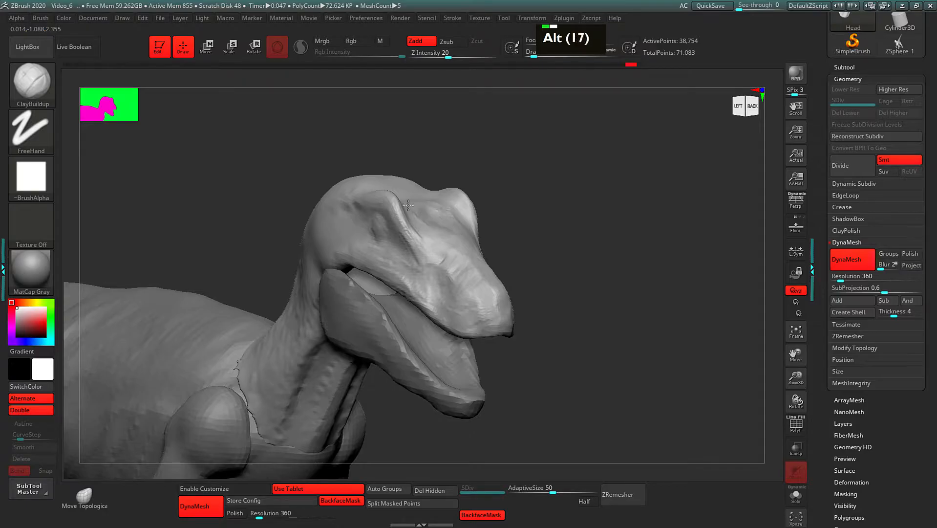
{"action": "left_click_drag", "start_coordinate": [426, 216], "coordinate": [434, 223], "text": "alt"}
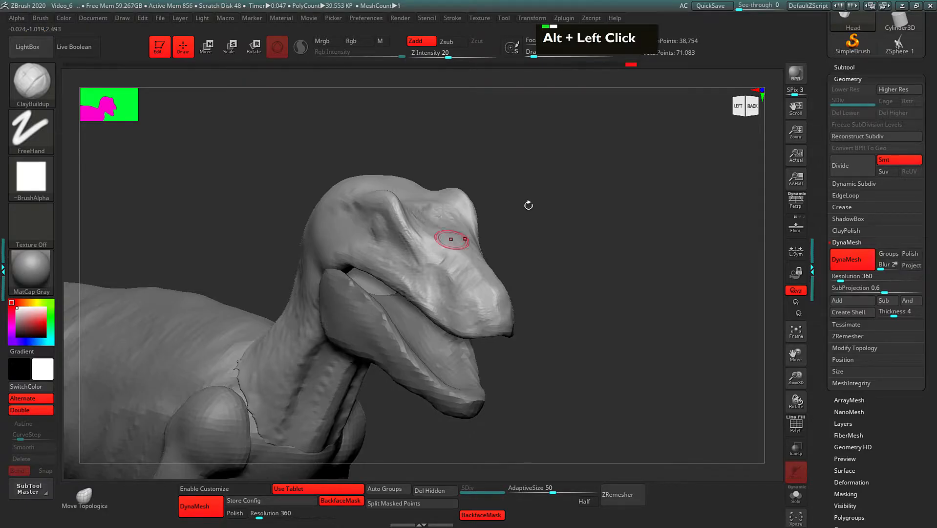
Carve down the top and side of the snout in front of the brow ridges with subtractive ClayBuildup strokes
{"action": "right_click_drag", "start_coordinate": [433, 223], "coordinate": [431, 209], "text": "shift"}
{"action": "left_click_drag", "start_coordinate": [414, 245], "coordinate": [423, 239], "text": "alt"}
{"action": "left_click_drag", "start_coordinate": [443, 279], "coordinate": [434, 227], "text": "alt"}
{"action": "right_click_drag", "start_coordinate": [435, 236], "coordinate": [567, 238]}
{"action": "mouse_move", "coordinate": [430, 223]}
{"action": "left_mouse_down", "text": "alt"}
{"action": "mouse_move", "coordinate": [429, 238]}
{"action": "mouse_move", "coordinate": [405, 218]}
{"action": "left_mouse_up", "text": "alt"}
{"action": "left_click", "coordinate": [432, 238], "text": "alt"}
{"action": "right_click_drag", "start_coordinate": [405, 218], "coordinate": [496, 209], "text": "shift"}
Hollow out the eye socket beneath the brow ridge with subtractive ClayBuildup strokes, adjusting the brush size
{"action": "mouse_move", "coordinate": [312, 211]}
{"action": "left_mouse_down", "text": "alt"}
{"action": "mouse_move", "coordinate": [331, 205]}
{"action": "mouse_move", "coordinate": [421, 238]}
{"action": "left_mouse_up", "text": "alt"}
{"action": "right_click_drag", "start_coordinate": [490, 193], "coordinate": [511, 177]}
{"action": "mouse_move", "coordinate": [374, 219]}
{"action": "left_mouse_down", "text": "alt"}
{"action": "mouse_move", "coordinate": [388, 219]}
{"action": "mouse_move", "coordinate": [381, 200]}
{"action": "mouse_move", "coordinate": [405, 195]}
{"action": "mouse_move", "coordinate": [386, 196]}
{"action": "left_mouse_up", "text": "alt"}
{"action": "left_click_drag", "start_coordinate": [391, 201], "coordinate": [413, 205], "text": "alt"}
{"action": "mouse_move", "coordinate": [404, 201]}
{"action": "left_mouse_down", "text": "alt"}
{"action": "mouse_move", "coordinate": [416, 210]}
{"action": "mouse_move", "coordinate": [389, 232]}
{"action": "left_mouse_up", "text": "alt"}
{"action": "key", "text": "space"}
{"action": "left_click_drag", "start_coordinate": [377, 225], "coordinate": [393, 232], "text": "alt"}
{"action": "left_click_drag", "start_coordinate": [387, 229], "coordinate": [452, 247], "text": "alt"}
{"action": "left_click_drag", "start_coordinate": [432, 221], "coordinate": [459, 243], "text": "alt"}
Carve the side of the snout from the front of the eye socket down towards the upper lip
{"action": "mouse_move", "coordinate": [521, 193]}
{"action": "left_mouse_down"}
{"action": "mouse_move", "coordinate": [479, 202]}
{"action": "mouse_move", "coordinate": [457, 242]}
{"action": "left_mouse_up"}
{"action": "left_click_drag", "start_coordinate": [445, 228], "coordinate": [454, 234], "text": "alt"}
{"action": "mouse_move", "coordinate": [439, 216]}
{"action": "left_mouse_down", "text": "alt"}
{"action": "mouse_move", "coordinate": [470, 271]}
{"action": "mouse_move", "coordinate": [449, 267]}
{"action": "left_mouse_up", "text": "alt"}
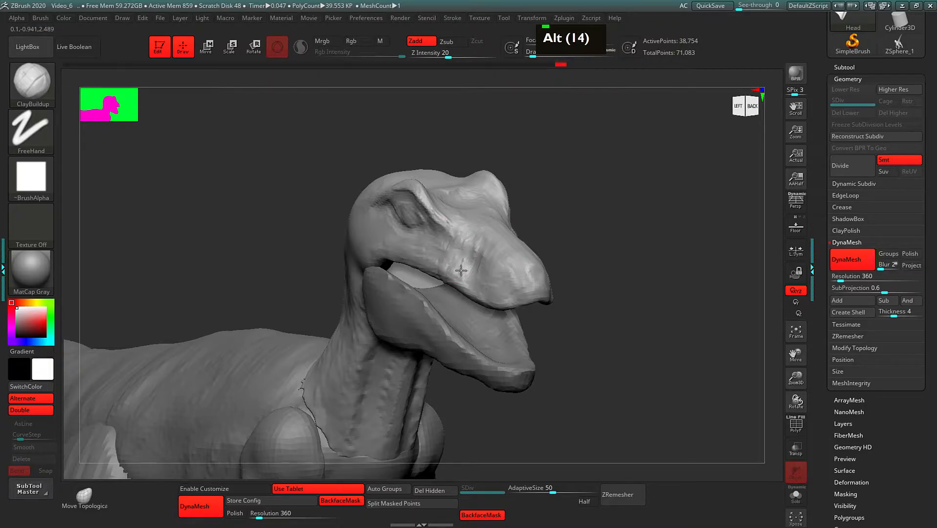
{"action": "left_click_drag", "start_coordinate": [545, 283], "coordinate": [638, 215], "text": "alt"}
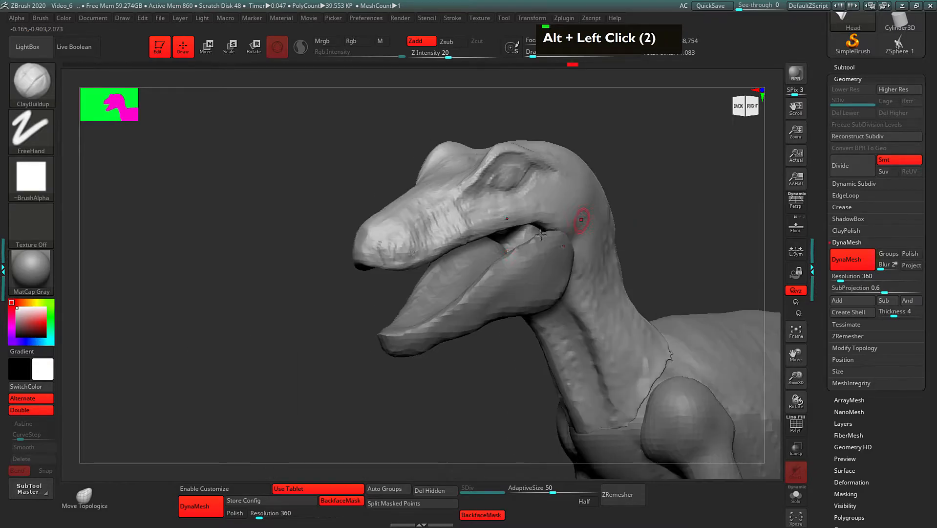
Build up the upper lip edge from the snout tip back to the mouth corner with ClayBuildup
{"action": "double_click", "coordinate": [363, 237]}
{"action": "double_click", "coordinate": [364, 247]}
{"action": "double_click", "coordinate": [371, 251]}
{"action": "double_click", "coordinate": [386, 251]}
{"action": "double_click", "coordinate": [418, 251]}
{"action": "double_click", "coordinate": [425, 249]}
{"action": "double_click", "coordinate": [440, 244]}
{"action": "double_click", "coordinate": [480, 228]}
{"action": "double_click", "coordinate": [496, 226]}
{"action": "double_click", "coordinate": [514, 223]}
Refine the area behind the eye and build up the rear end of the brow ridge in side view
{"action": "left_click_drag", "start_coordinate": [635, 181], "coordinate": [473, 210], "text": "alt"}
{"action": "mouse_move", "coordinate": [527, 186]}
{"action": "left_mouse_down", "text": "alt"}
{"action": "mouse_move", "coordinate": [549, 172]}
{"action": "mouse_move", "coordinate": [550, 182]}
{"action": "left_mouse_up", "text": "alt"}
{"action": "left_click_drag", "start_coordinate": [405, 170], "coordinate": [439, 174], "text": "alt"}
{"action": "double_click", "coordinate": [425, 172]}
{"action": "double_click", "coordinate": [419, 172]}
{"action": "double_click", "coordinate": [419, 168]}
{"action": "double_click", "coordinate": [419, 164]}
Carve a hollow behind the eye and down to the mouth corner with subtractive ClayBuildup strokes
{"action": "left_click", "coordinate": [429, 188], "text": "alt"}
{"action": "left_click", "coordinate": [429, 193], "text": "alt"}
{"action": "left_click", "coordinate": [428, 197], "text": "alt"}
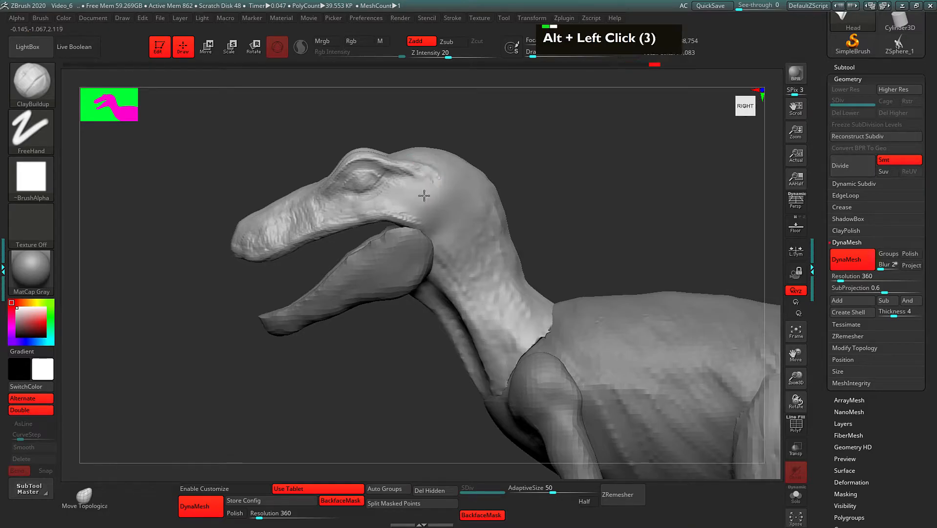
{"action": "left_click", "coordinate": [436, 176], "text": "alt"}
{"action": "left_click", "coordinate": [441, 220], "text": "alt"}
{"action": "left_click", "coordinate": [436, 218], "text": "alt"}
{"action": "left_click", "coordinate": [430, 216], "text": "alt"}
{"action": "left_click", "coordinate": [425, 219], "text": "alt"}
{"action": "left_click", "coordinate": [439, 214], "text": "alt"}
Build a vertical ridge from the rear of the brow to the mouth corner and refine the hollow beside it
{"action": "double_click", "coordinate": [443, 202]}
{"action": "double_click", "coordinate": [437, 192]}
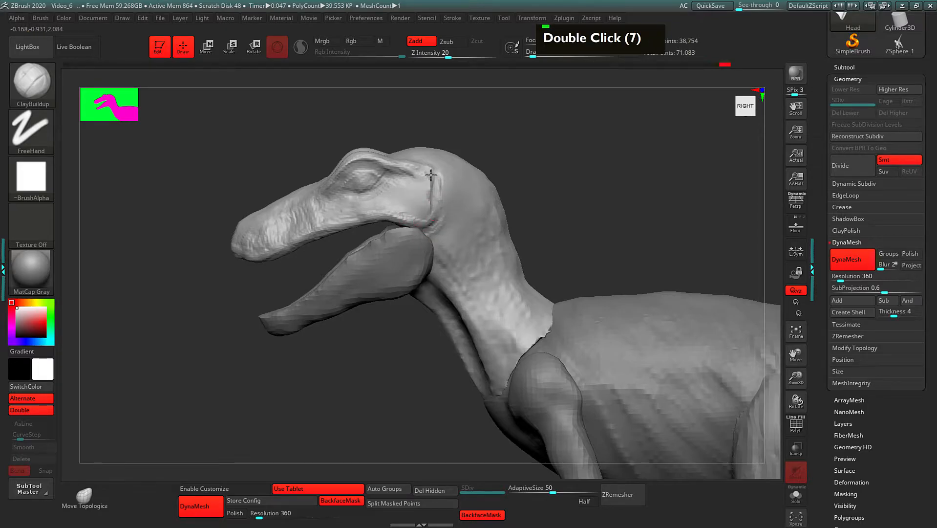
{"action": "left_click_drag", "start_coordinate": [426, 195], "coordinate": [439, 220]}
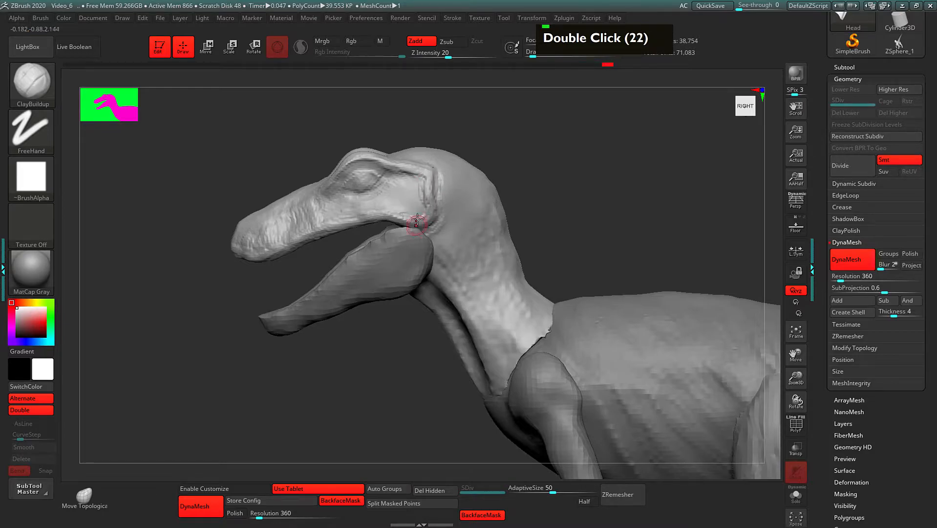
{"action": "left_click_drag", "start_coordinate": [497, 162], "coordinate": [423, 173]}
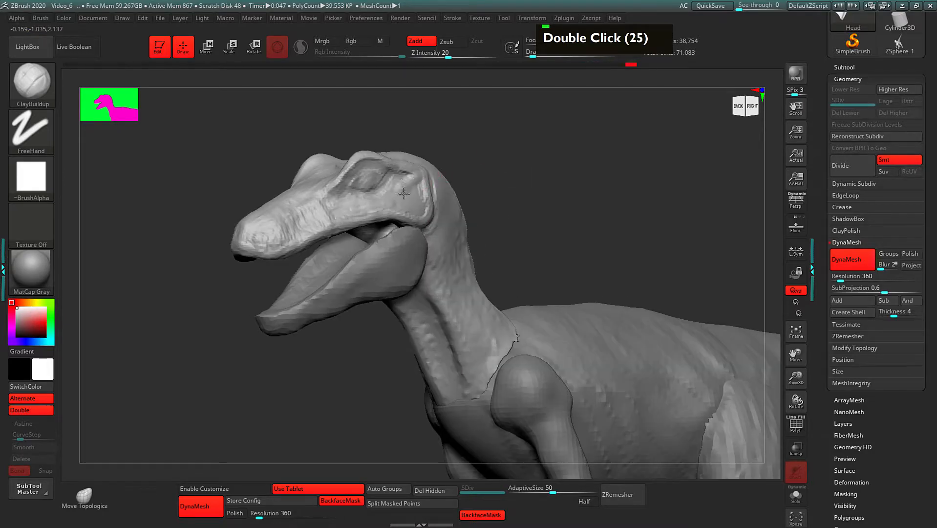
{"action": "left_click_drag", "start_coordinate": [481, 182], "coordinate": [430, 192], "text": "alt"}
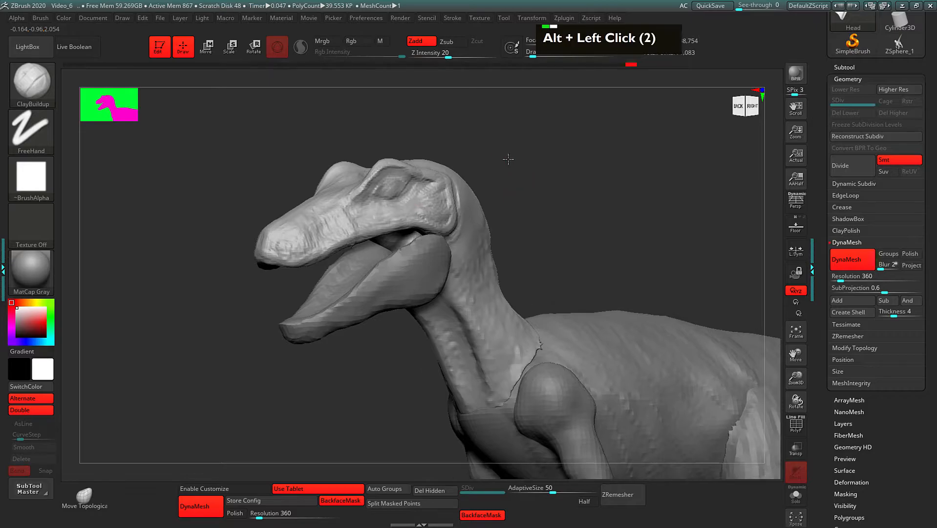
{"action": "left_click_drag", "start_coordinate": [508, 147], "coordinate": [548, 141]}
Switch to the Move brush, adjust its size, and reshape the cheek behind the eye from behind and above
{"action": "key", "text": "1"}
{"action": "key", "text": "space"}
{"action": "mouse_move", "coordinate": [521, 182]}
{"action": "left_mouse_down"}
{"action": "mouse_move", "coordinate": [463, 181]}
{"action": "mouse_move", "coordinate": [488, 193]}
{"action": "mouse_move", "coordinate": [494, 182]}
{"action": "mouse_move", "coordinate": [437, 219]}
{"action": "mouse_move", "coordinate": [444, 237]}
{"action": "left_mouse_up"}
{"action": "key", "text": "space"}
{"action": "left_click_drag", "start_coordinate": [374, 243], "coordinate": [394, 261], "text": "alt"}
{"action": "left_click_drag", "start_coordinate": [394, 262], "coordinate": [388, 220]}
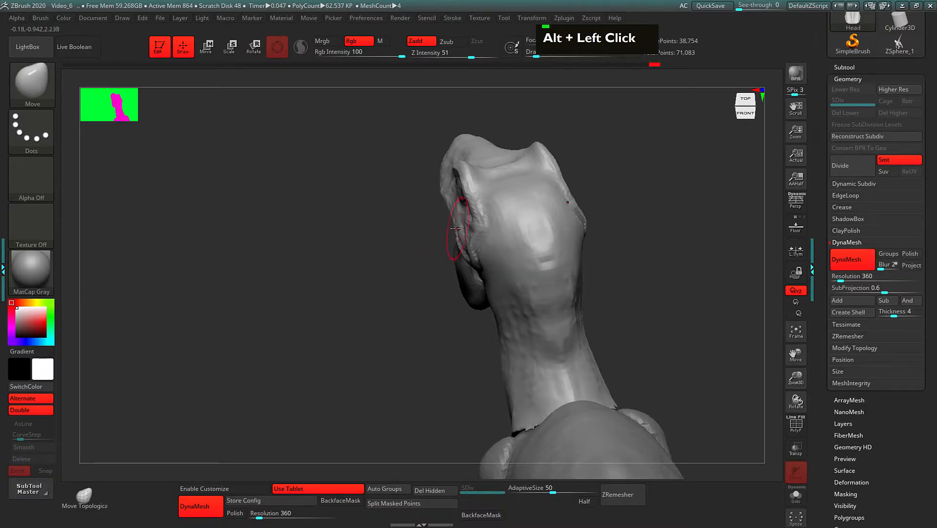
{"action": "left_click_drag", "start_coordinate": [342, 297], "coordinate": [483, 220]}
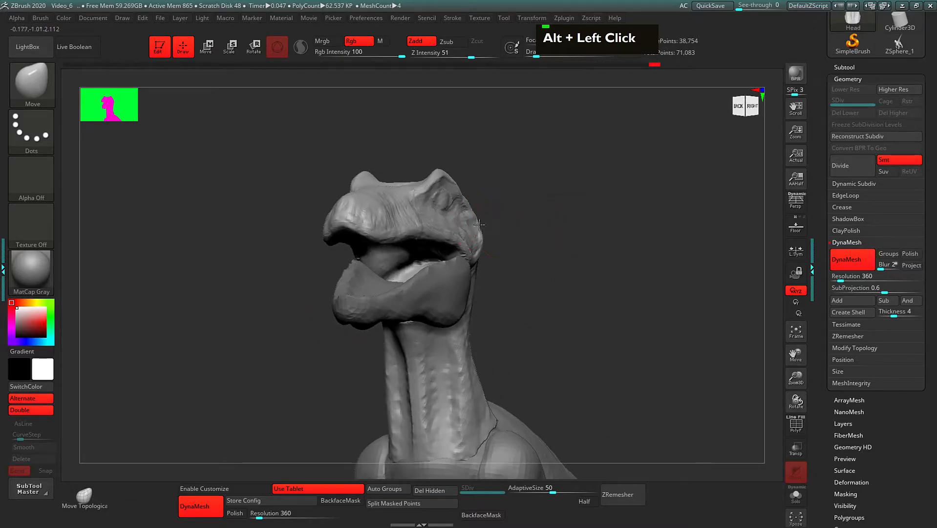
Examine the front-view skull reference for the width and outline of the cheeks and the back of the skull
{"action": "right_click_drag", "start_coordinate": [713, 1], "coordinate": [667, 167]}
{"action": "right_click_drag", "start_coordinate": [611, 107], "coordinate": [580, 207]}
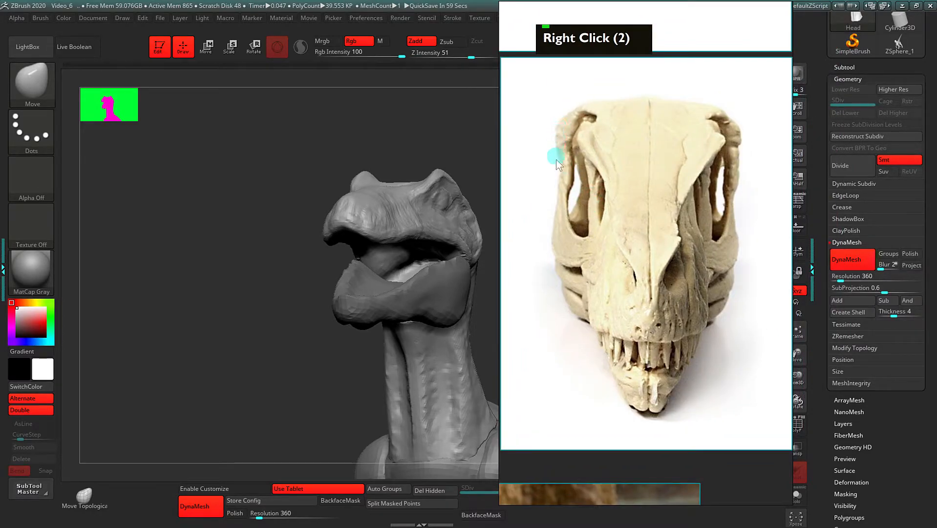
{"action": "right_click", "coordinate": [605, 218]}
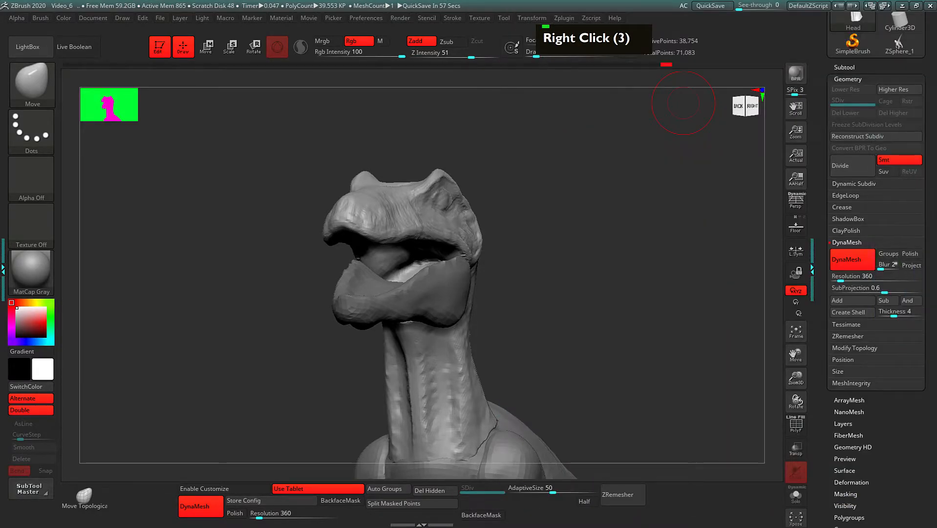
Reshape the head's side contour behind the eye with the Move brush from several angles, adjusting the brush size
{"action": "double_click", "coordinate": [568, 224]}
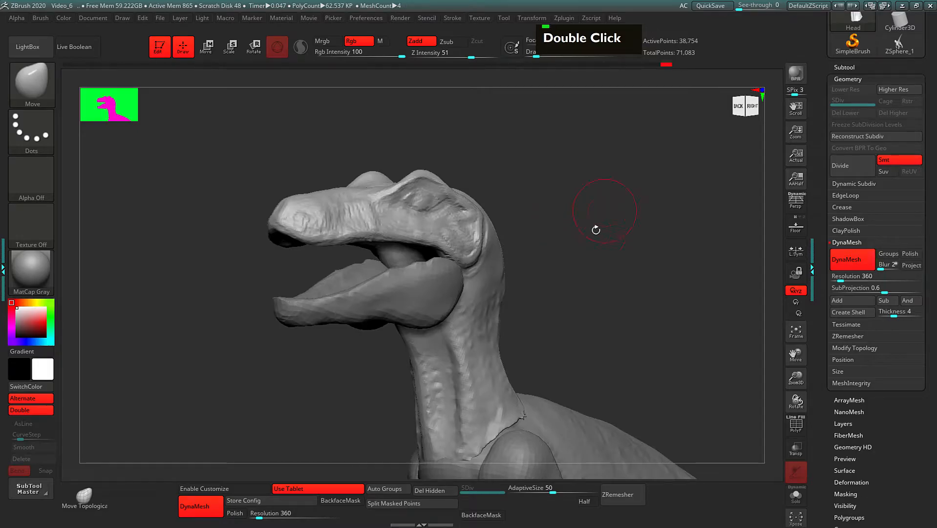
{"action": "left_click_drag", "start_coordinate": [606, 229], "coordinate": [581, 249]}
{"action": "left_click_drag", "start_coordinate": [581, 210], "coordinate": [533, 241], "text": "alt"}
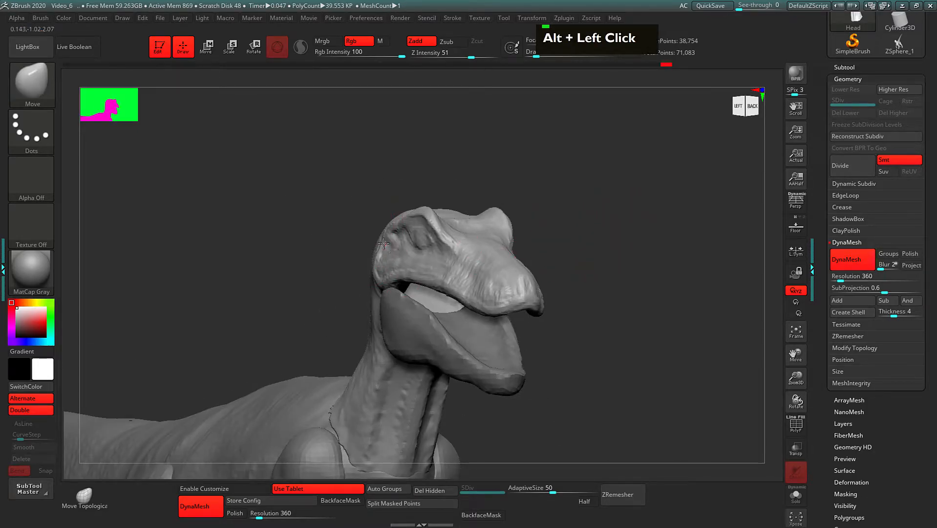
{"action": "mouse_move", "coordinate": [498, 195]}
{"action": "left_mouse_down", "text": "alt"}
{"action": "mouse_move", "coordinate": [469, 189]}
{"action": "mouse_move", "coordinate": [508, 177]}
{"action": "mouse_move", "coordinate": [533, 185]}
{"action": "mouse_move", "coordinate": [511, 188]}
{"action": "mouse_move", "coordinate": [521, 204]}
{"action": "mouse_move", "coordinate": [469, 234]}
{"action": "left_mouse_up", "text": "alt"}
{"action": "key", "text": "space"}
{"action": "key", "text": "space"}
{"action": "key", "text": "space"}
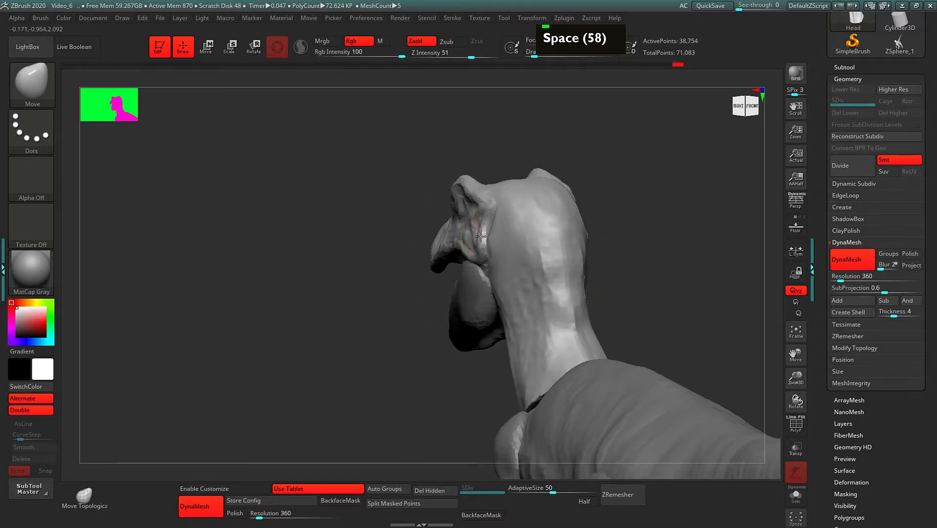
Adjust the rear cheek ridge and the area above the mouth corner with the Move brush from behind, below and above
{"action": "double_click", "coordinate": [479, 249]}
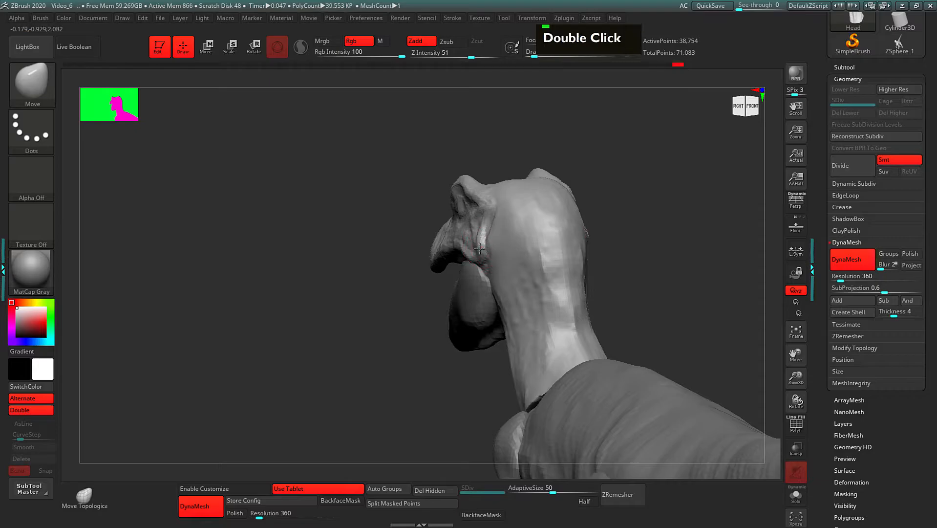
{"action": "double_click", "coordinate": [402, 277]}
{"action": "left_click_drag", "start_coordinate": [403, 277], "coordinate": [477, 222]}
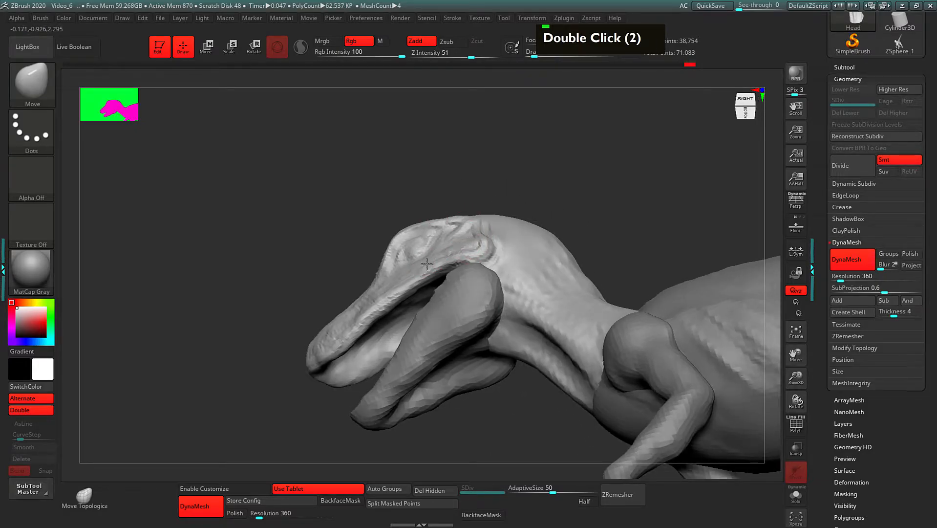
{"action": "left_click_drag", "start_coordinate": [416, 266], "coordinate": [465, 283]}
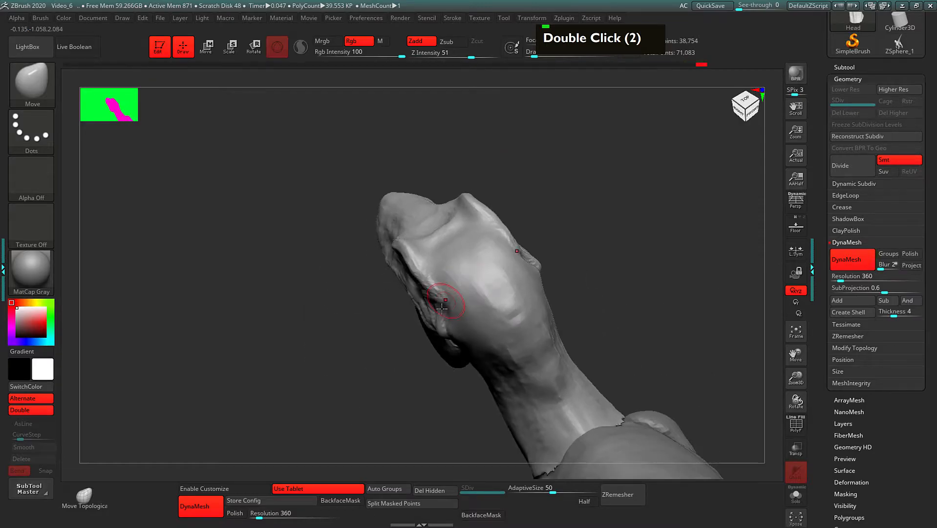
{"action": "double_click", "coordinate": [593, 236]}
{"action": "mouse_move", "coordinate": [593, 236]}
{"action": "left_mouse_down"}
{"action": "mouse_move", "coordinate": [618, 247]}
{"action": "mouse_move", "coordinate": [601, 237]}
{"action": "mouse_move", "coordinate": [611, 266]}
{"action": "mouse_move", "coordinate": [601, 225]}
{"action": "mouse_move", "coordinate": [557, 249]}
{"action": "mouse_move", "coordinate": [635, 235]}
{"action": "mouse_move", "coordinate": [645, 195]}
{"action": "mouse_move", "coordinate": [569, 246]}
{"action": "mouse_move", "coordinate": [556, 229]}
{"action": "mouse_move", "coordinate": [570, 211]}
{"action": "mouse_move", "coordinate": [534, 232]}
{"action": "left_mouse_up"}
Turn on perspective and build up the upper jaw below the eye with a resized ClayBuildup brush
{"action": "left_click", "coordinate": [612, 239], "text": "alt"}
{"action": "left_click", "coordinate": [794, 204]}
{"action": "key", "text": "space"}
{"action": "key", "text": "2"}
{"action": "key", "text": "space"}
{"action": "left_click_drag", "start_coordinate": [600, 202], "coordinate": [567, 211]}
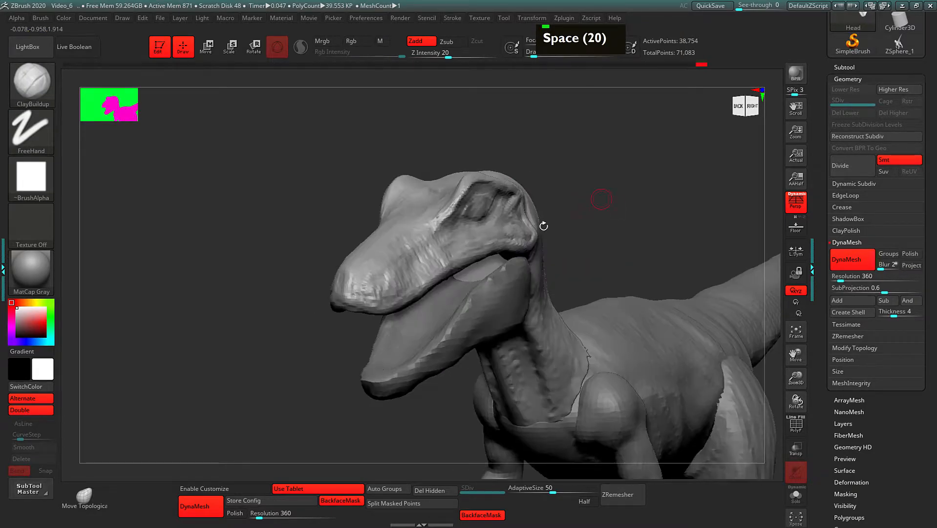
{"action": "left_click_drag", "start_coordinate": [529, 235], "coordinate": [514, 226]}
{"action": "double_click", "coordinate": [481, 240]}
{"action": "double_click", "coordinate": [476, 242]}
{"action": "double_click", "coordinate": [474, 243]}
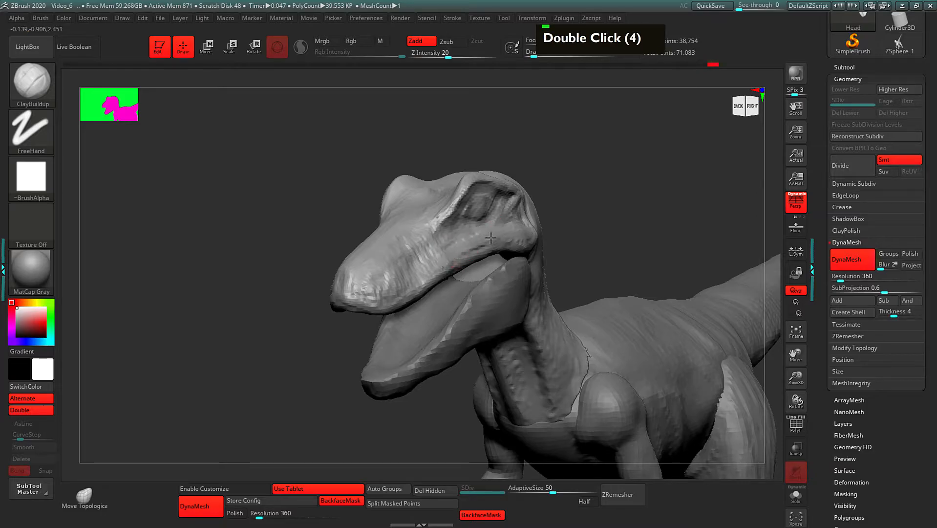
Build up the rear end of the brow ridge in side view with ClayBuildup
{"action": "left_click_drag", "start_coordinate": [581, 188], "coordinate": [547, 200]}
{"action": "left_click", "coordinate": [520, 190]}
{"action": "double_click", "coordinate": [502, 194]}
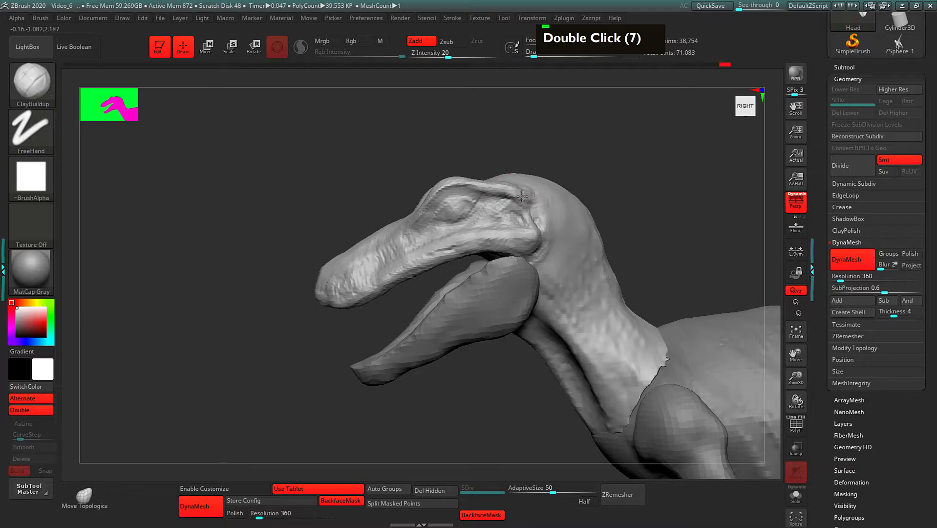
Carve the hollow at the front of the eye socket with ClayBuildup, adjusting the brush size
{"action": "mouse_move", "coordinate": [582, 159]}
{"action": "left_mouse_down"}
{"action": "mouse_move", "coordinate": [485, 194]}
{"action": "mouse_move", "coordinate": [422, 229]}
{"action": "left_mouse_up"}
{"action": "mouse_move", "coordinate": [449, 192]}
{"action": "left_mouse_down"}
{"action": "mouse_move", "coordinate": [422, 230]}
{"action": "mouse_move", "coordinate": [433, 226]}
{"action": "left_mouse_up"}
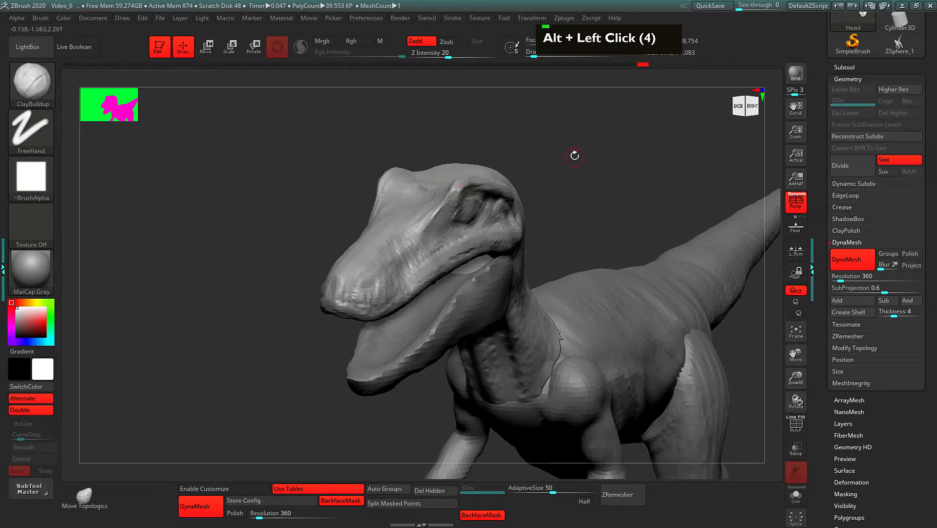
{"action": "key", "text": "space"}
{"action": "left_click_drag", "start_coordinate": [581, 155], "coordinate": [522, 179]}
{"action": "mouse_move", "coordinate": [446, 193]}
{"action": "left_mouse_down"}
{"action": "mouse_move", "coordinate": [425, 228]}
{"action": "mouse_move", "coordinate": [430, 220]}
{"action": "left_mouse_up"}
{"action": "key", "text": "space"}
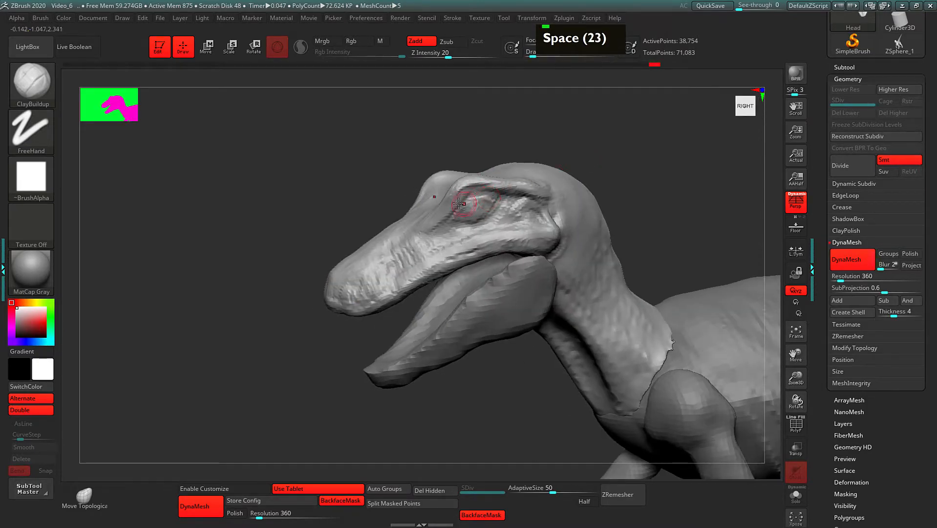
{"action": "double_click", "coordinate": [430, 220], "text": "alt"}
Deepen the recess under the brow ridge from the front to the rear of the eye with subtractive strokes
{"action": "mouse_move", "coordinate": [446, 195]}
{"action": "left_mouse_down"}
{"action": "mouse_move", "coordinate": [432, 225]}
{"action": "mouse_move", "coordinate": [481, 190]}
{"action": "left_mouse_up"}
{"action": "left_click_drag", "start_coordinate": [466, 191], "coordinate": [503, 192], "text": "alt"}
{"action": "left_click_drag", "start_coordinate": [472, 188], "coordinate": [508, 193], "text": "alt"}
{"action": "left_click_drag", "start_coordinate": [477, 188], "coordinate": [540, 195], "text": "alt"}
{"action": "left_click_drag", "start_coordinate": [506, 191], "coordinate": [546, 202], "text": "alt"}
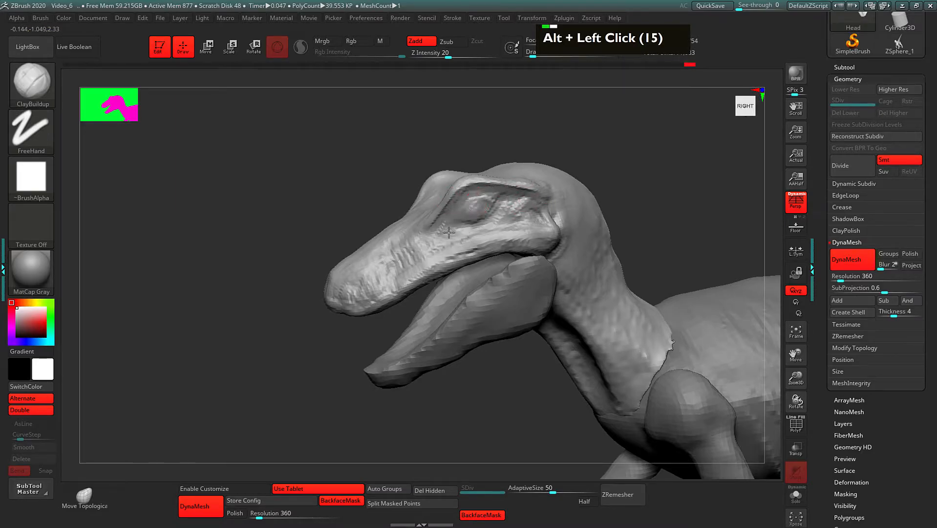
Carve the plane between the brow ridge and the snout from the front with subtractive ClayBuildup strokes
{"action": "mouse_move", "coordinate": [546, 154]}
{"action": "left_mouse_down"}
{"action": "mouse_move", "coordinate": [544, 144]}
{"action": "mouse_move", "coordinate": [527, 144]}
{"action": "mouse_move", "coordinate": [550, 147]}
{"action": "left_mouse_up"}
{"action": "left_click_drag", "start_coordinate": [401, 206], "coordinate": [426, 199], "text": "alt"}
{"action": "left_click_drag", "start_coordinate": [581, 173], "coordinate": [581, 195], "text": "alt"}
{"action": "mouse_move", "coordinate": [594, 197]}
{"action": "left_mouse_down"}
{"action": "mouse_move", "coordinate": [551, 209]}
{"action": "mouse_move", "coordinate": [589, 210]}
{"action": "left_mouse_up"}
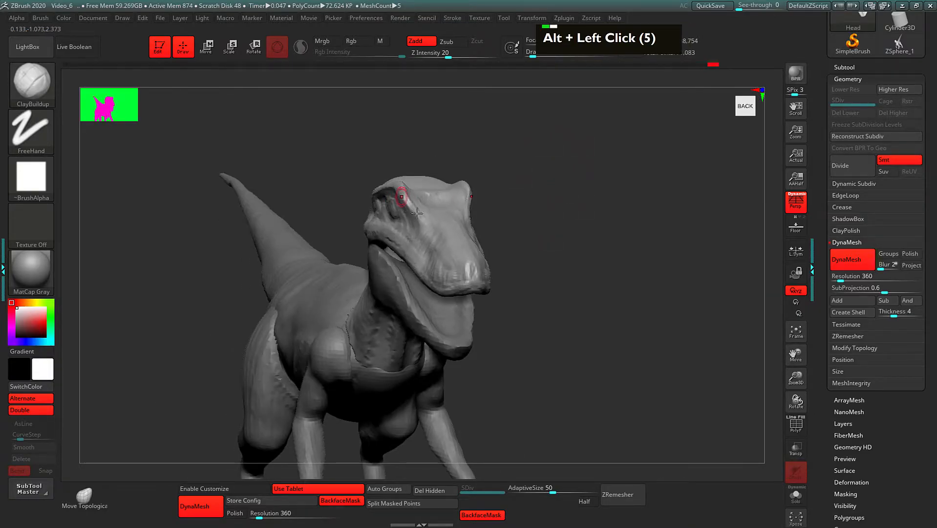
{"action": "left_click", "coordinate": [411, 211], "text": "alt"}
{"action": "left_click", "coordinate": [414, 214], "text": "alt"}
{"action": "left_click", "coordinate": [418, 217], "text": "alt"}
{"action": "left_click", "coordinate": [421, 219], "text": "alt"}
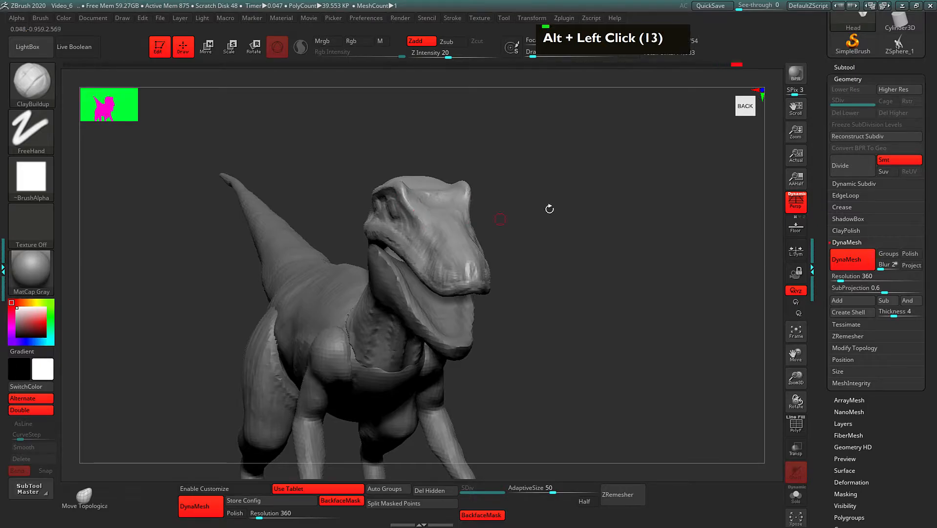
Refine the side of the snout below the brow with ClayBuildup strokes that add and remove volume
{"action": "left_click_drag", "start_coordinate": [549, 210], "coordinate": [525, 209]}
{"action": "double_click", "coordinate": [432, 237]}
{"action": "left_click", "coordinate": [421, 231], "text": "alt"}
{"action": "left_click", "coordinate": [430, 239], "text": "alt"}
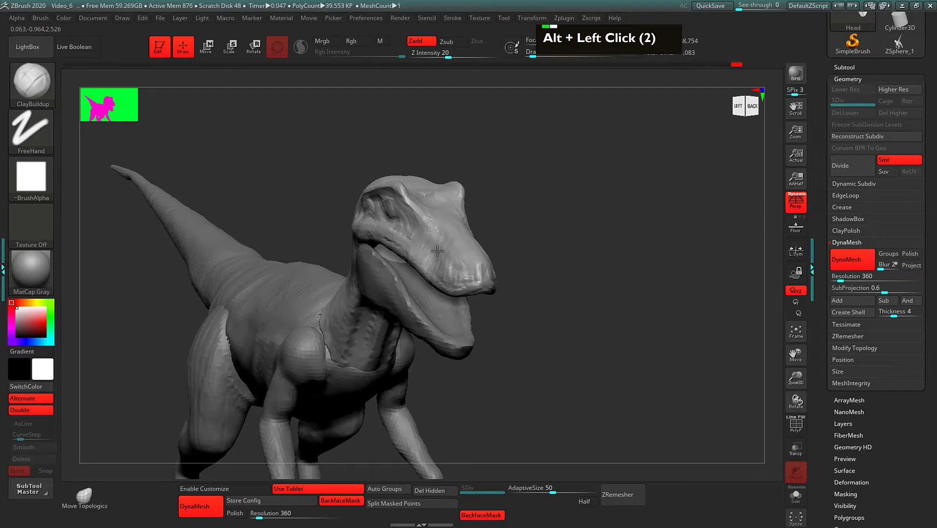
Deepen the recess beneath the rear brow and build up the cheek corner and upper lip edge in left view
{"action": "mouse_move", "coordinate": [519, 230]}
{"action": "left_mouse_down", "text": "alt"}
{"action": "mouse_move", "coordinate": [528, 213]}
{"action": "mouse_move", "coordinate": [540, 215]}
{"action": "left_mouse_up", "text": "alt"}
{"action": "left_click_drag", "start_coordinate": [423, 215], "coordinate": [390, 205], "text": "alt"}
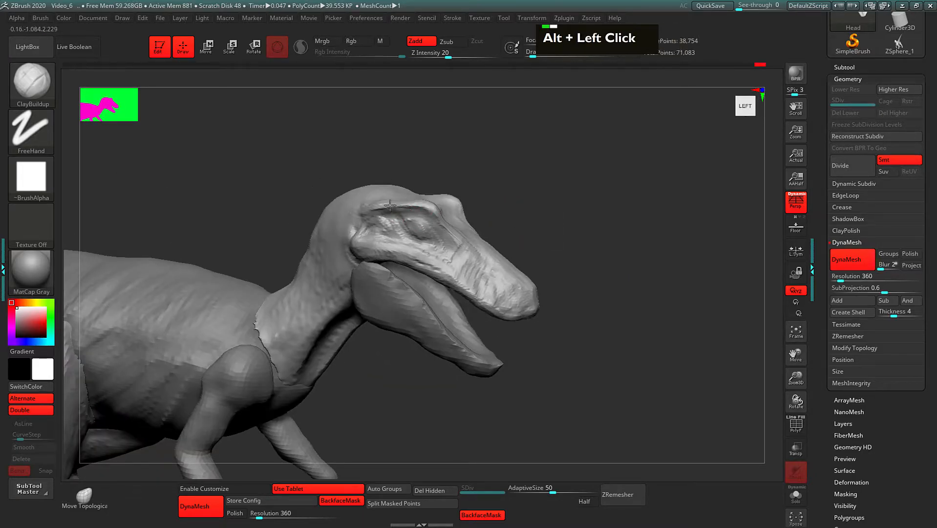
{"action": "double_click", "coordinate": [356, 243]}
{"action": "double_click", "coordinate": [359, 252]}
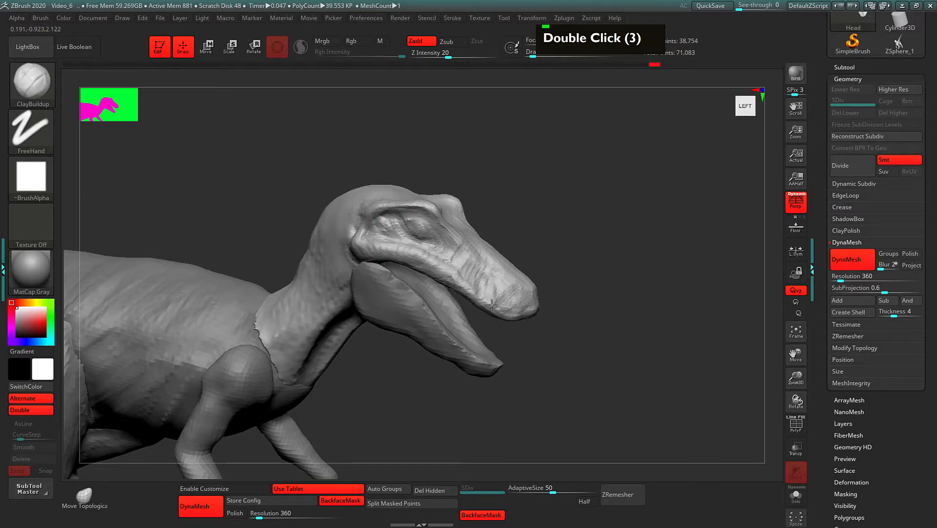
Build a ridge from the front of the brow down along the side of the snout with ClayBuildup
{"action": "left_click_drag", "start_coordinate": [621, 226], "coordinate": [415, 210], "text": "shift"}
{"action": "double_click", "coordinate": [391, 203]}
{"action": "double_click", "coordinate": [406, 220]}
{"action": "double_click", "coordinate": [403, 217]}
{"action": "double_click", "coordinate": [411, 220]}
{"action": "double_click", "coordinate": [413, 223]}
{"action": "double_click", "coordinate": [415, 225]}
{"action": "double_click", "coordinate": [420, 224]}
{"action": "double_click", "coordinate": [423, 227]}
{"action": "double_click", "coordinate": [432, 237]}
{"action": "double_click", "coordinate": [440, 241]}
Strengthen the ridge along the middle of the snout and carve its side with ClayBuildup
{"action": "left_click_drag", "start_coordinate": [442, 244], "coordinate": [433, 237]}
{"action": "left_click_drag", "start_coordinate": [437, 242], "coordinate": [430, 237]}
{"action": "left_click_drag", "start_coordinate": [503, 214], "coordinate": [514, 214]}
{"action": "left_click_drag", "start_coordinate": [450, 244], "coordinate": [465, 252], "text": "alt"}
{"action": "double_click", "coordinate": [451, 252]}
{"action": "double_click", "coordinate": [436, 239]}
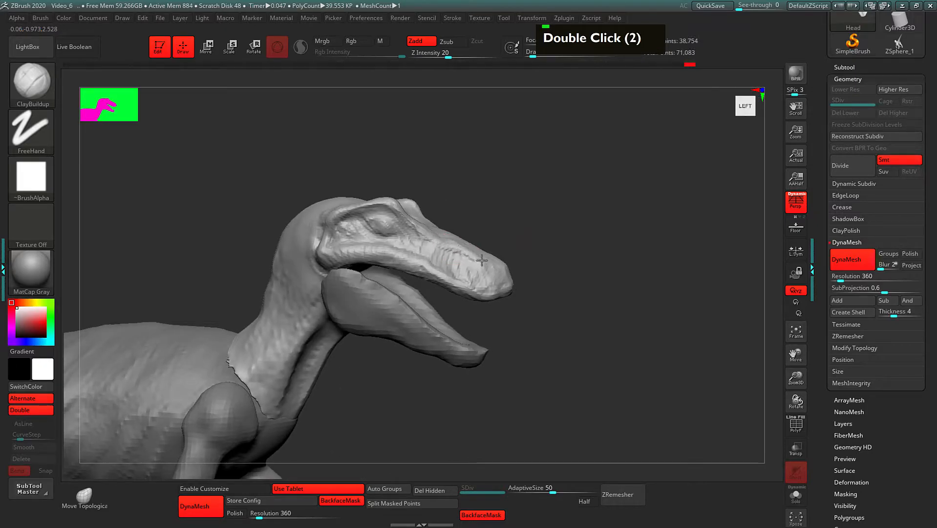
Carve the nostril area near the snout tip and the side of the snout with subtractive ClayBuildup strokes
{"action": "left_click_drag", "start_coordinate": [471, 261], "coordinate": [472, 266], "text": "alt"}
{"action": "mouse_move", "coordinate": [512, 203]}
{"action": "left_mouse_down"}
{"action": "mouse_move", "coordinate": [500, 212]}
{"action": "mouse_move", "coordinate": [519, 219]}
{"action": "left_mouse_up"}
{"action": "mouse_move", "coordinate": [409, 230]}
{"action": "left_mouse_down", "text": "alt"}
{"action": "mouse_move", "coordinate": [386, 245]}
{"action": "mouse_move", "coordinate": [394, 256]}
{"action": "left_mouse_up", "text": "alt"}
{"action": "mouse_move", "coordinate": [514, 196]}
{"action": "left_mouse_down"}
{"action": "mouse_move", "coordinate": [490, 194]}
{"action": "mouse_move", "coordinate": [521, 186]}
{"action": "mouse_move", "coordinate": [487, 193]}
{"action": "left_mouse_up"}
{"action": "mouse_move", "coordinate": [410, 258]}
{"action": "left_mouse_down", "text": "alt"}
{"action": "mouse_move", "coordinate": [435, 267]}
{"action": "mouse_move", "coordinate": [451, 248]}
{"action": "mouse_move", "coordinate": [536, 203]}
{"action": "mouse_move", "coordinate": [479, 202]}
{"action": "mouse_move", "coordinate": [495, 193]}
{"action": "mouse_move", "coordinate": [464, 253]}
{"action": "left_mouse_up", "text": "alt"}
{"action": "left_click", "coordinate": [489, 200], "text": "alt"}
{"action": "left_click", "coordinate": [492, 198], "text": "alt"}
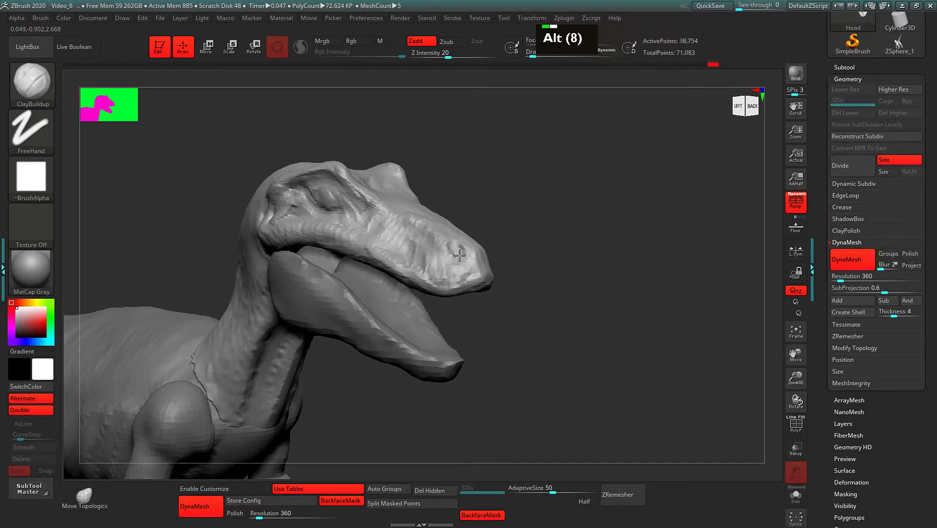
Build up the rim around the nostril and refine the snout surface behind it from both sides
{"action": "double_click", "coordinate": [454, 251]}
{"action": "double_click", "coordinate": [441, 250]}
{"action": "left_click_drag", "start_coordinate": [523, 211], "coordinate": [440, 220], "text": "alt"}
{"action": "double_click", "coordinate": [475, 239]}
{"action": "double_click", "coordinate": [474, 249]}
{"action": "double_click", "coordinate": [471, 250]}
{"action": "left_click", "coordinate": [471, 252], "text": "alt"}
{"action": "left_click", "coordinate": [473, 258], "text": "alt"}
{"action": "left_click", "coordinate": [473, 262], "text": "alt"}
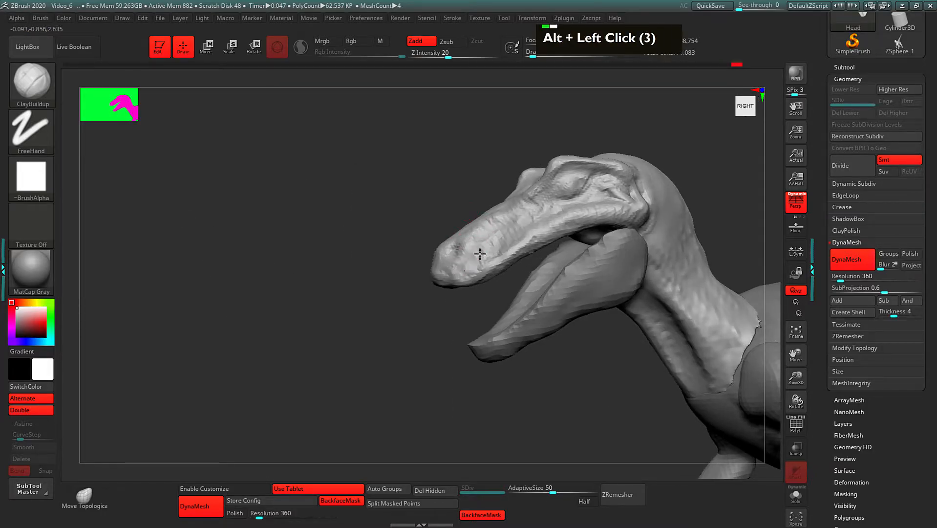
{"action": "double_click", "coordinate": [483, 267]}
{"action": "double_click", "coordinate": [494, 253]}
Update the head's DynaMesh, build up the ridge from the snout to the brow, and carve in front of the eye
{"action": "mouse_move", "coordinate": [418, 211]}
{"action": "left_mouse_down", "text": "shift"}
{"action": "mouse_move", "coordinate": [473, 200]}
{"action": "mouse_move", "coordinate": [392, 181]}
{"action": "mouse_move", "coordinate": [385, 159]}
{"action": "mouse_move", "coordinate": [400, 149]}
{"action": "mouse_move", "coordinate": [381, 169]}
{"action": "left_mouse_up", "text": "shift"}
{"action": "double_click", "coordinate": [459, 215]}
{"action": "double_click", "coordinate": [449, 208]}
{"action": "double_click", "coordinate": [448, 205]}
{"action": "double_click", "coordinate": [443, 201]}
{"action": "double_click", "coordinate": [438, 198]}
{"action": "double_click", "coordinate": [433, 195]}
{"action": "left_click", "coordinate": [432, 191], "text": "alt"}
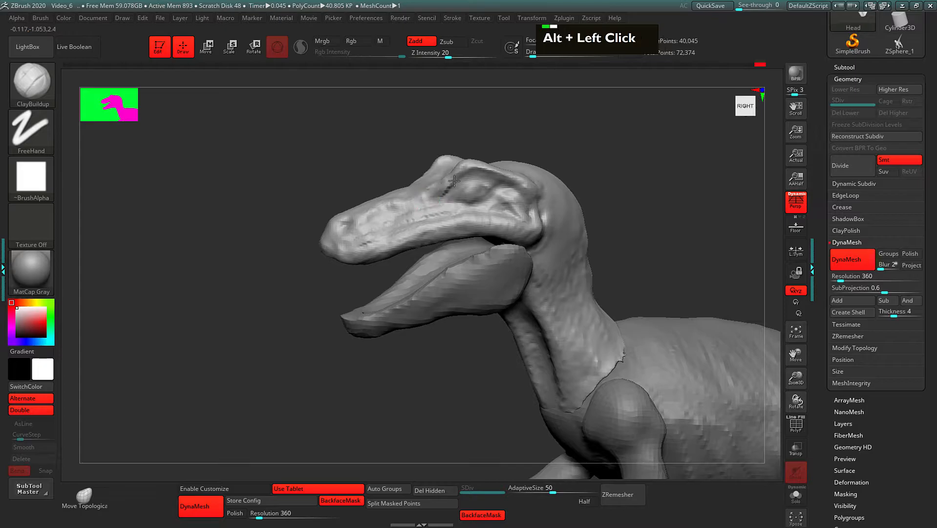
Carve in front of the eye and build up the brow ridge with ClayBuildup strokes
{"action": "double_click", "coordinate": [451, 180], "text": "alt"}
{"action": "double_click", "coordinate": [447, 182], "text": "alt"}
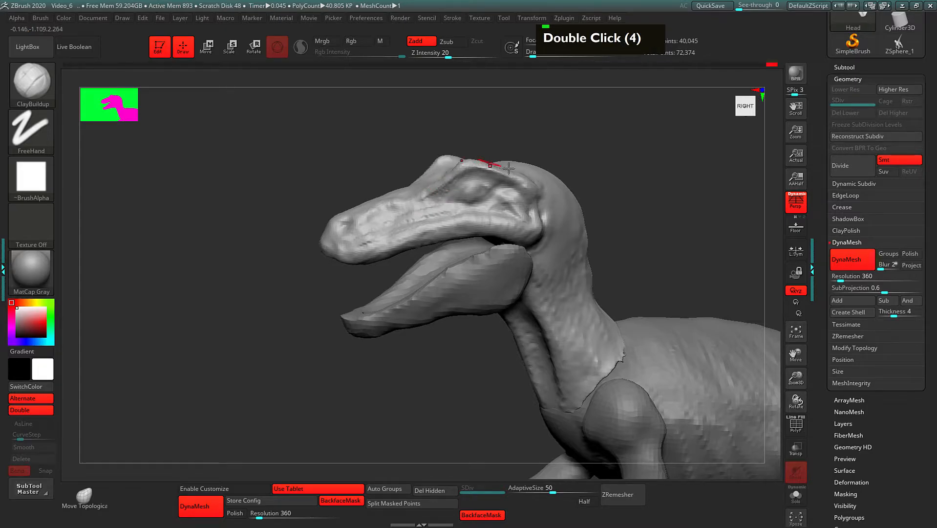
{"action": "left_click_drag", "start_coordinate": [513, 140], "coordinate": [557, 171], "text": "alt"}
{"action": "double_click", "coordinate": [450, 189]}
{"action": "double_click", "coordinate": [429, 168]}
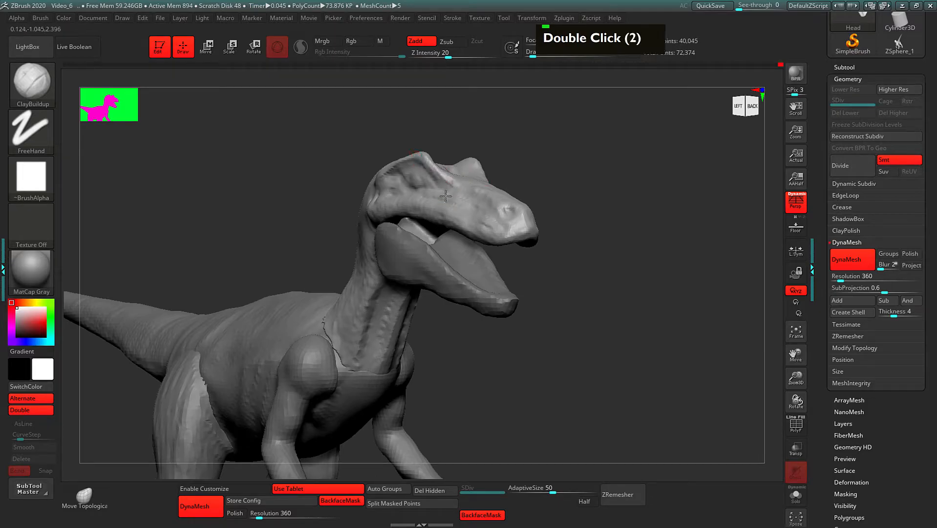
Carve beneath the front of the brow ridge and reinforce the ridge running from it toward the snout
{"action": "left_click", "coordinate": [435, 181], "text": "alt"}
{"action": "left_click", "coordinate": [433, 173], "text": "alt"}
{"action": "left_click", "coordinate": [437, 171], "text": "alt"}
{"action": "left_click", "coordinate": [439, 170], "text": "alt"}
{"action": "double_click", "coordinate": [451, 183]}
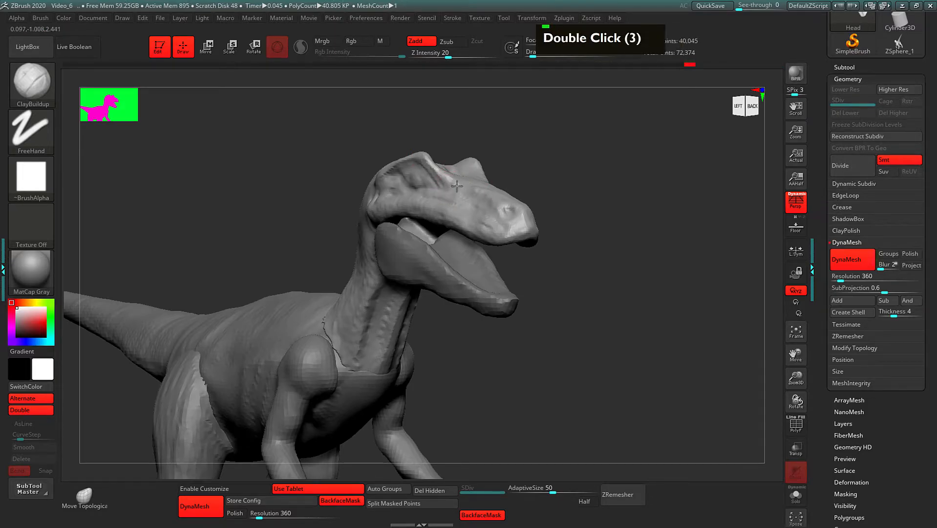
{"action": "double_click", "coordinate": [448, 179], "text": "alt"}
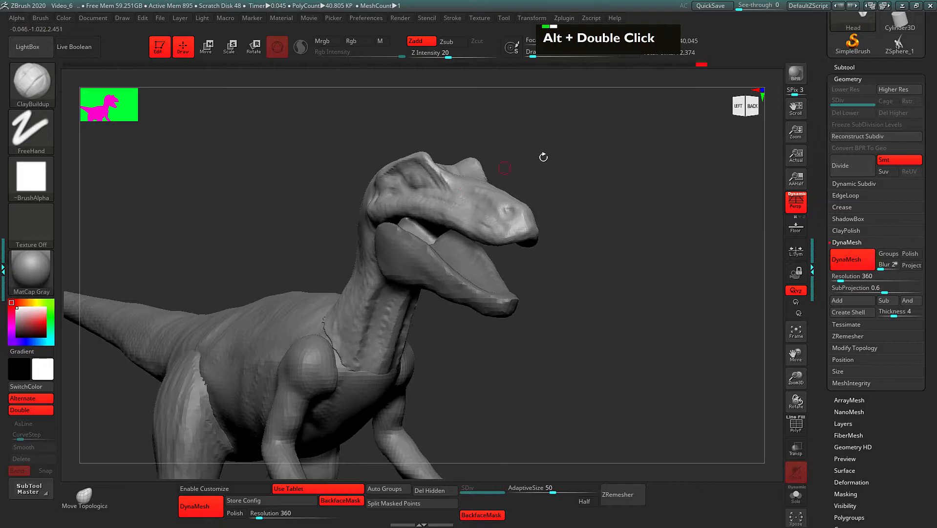
Carve the side of the snout in front of the eye with subtractive ClayBuildup strokes, adjusting the brush as needed
{"action": "left_click_drag", "start_coordinate": [539, 158], "coordinate": [567, 163]}
{"action": "left_click_drag", "start_coordinate": [470, 193], "coordinate": [472, 202], "text": "alt"}
{"action": "mouse_move", "coordinate": [548, 175]}
{"action": "left_mouse_down"}
{"action": "mouse_move", "coordinate": [476, 206]}
{"action": "mouse_move", "coordinate": [499, 216]}
{"action": "mouse_move", "coordinate": [592, 188]}
{"action": "left_mouse_up"}
{"action": "mouse_move", "coordinate": [507, 223]}
{"action": "left_mouse_down", "text": "alt"}
{"action": "mouse_move", "coordinate": [521, 217]}
{"action": "mouse_move", "coordinate": [499, 225]}
{"action": "mouse_move", "coordinate": [508, 215]}
{"action": "left_mouse_up", "text": "alt"}
{"action": "mouse_move", "coordinate": [563, 184]}
{"action": "left_mouse_down"}
{"action": "mouse_move", "coordinate": [550, 205]}
{"action": "mouse_move", "coordinate": [511, 213]}
{"action": "mouse_move", "coordinate": [482, 203]}
{"action": "left_mouse_up"}
{"action": "key", "text": "space"}
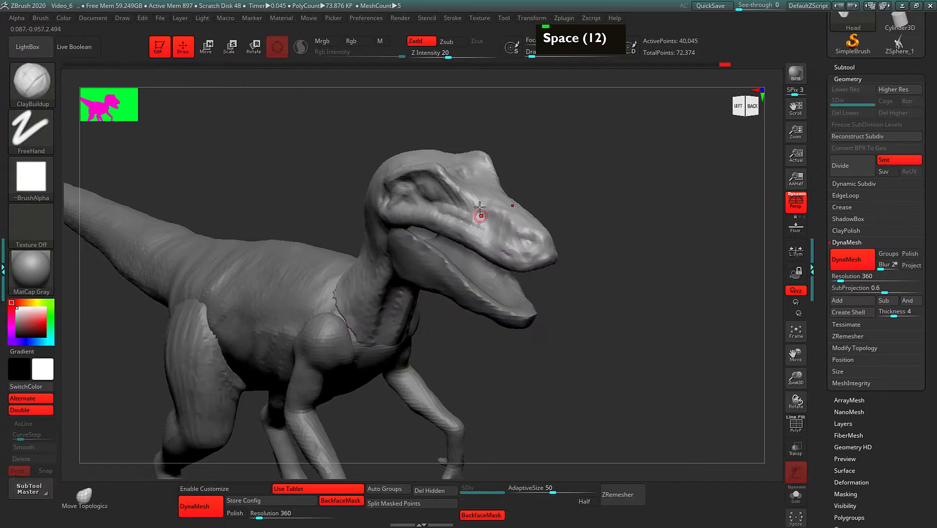
{"action": "left_click", "coordinate": [481, 210], "text": "alt"}
{"action": "left_click", "coordinate": [487, 199], "text": "alt"}
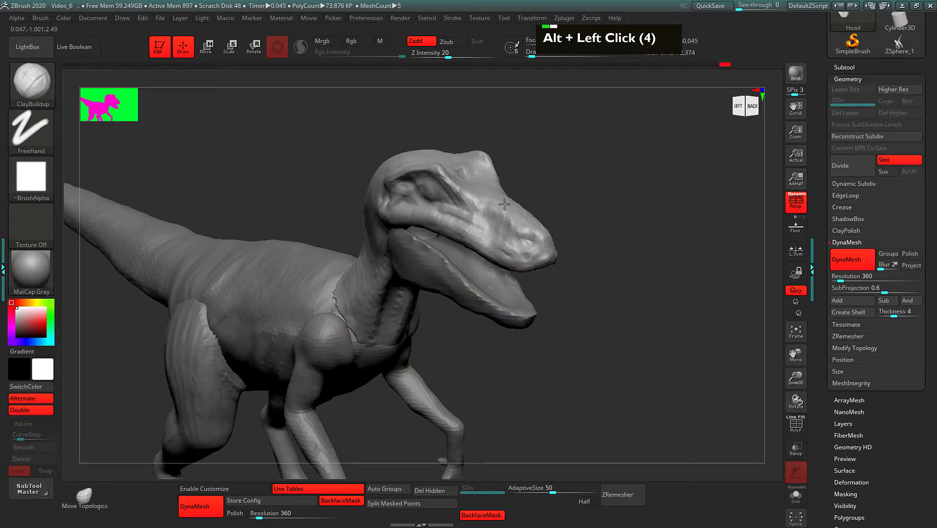
{"action": "left_click_drag", "start_coordinate": [558, 199], "coordinate": [502, 200]}
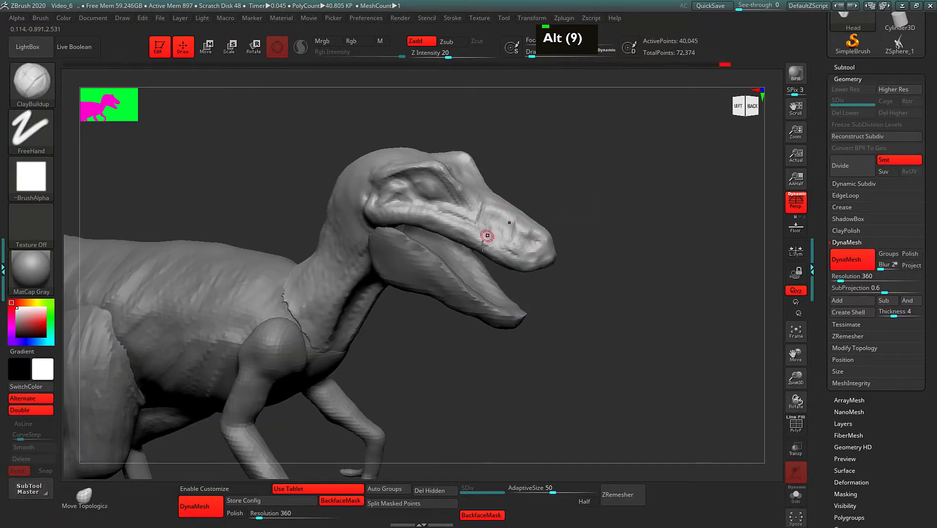
Hollow the side of the snout between the nostril and the upper lip with ClayBuildup
{"action": "left_click_drag", "start_coordinate": [589, 178], "coordinate": [621, 198]}
{"action": "left_click", "coordinate": [528, 205], "text": "alt"}
{"action": "key", "text": "space"}
{"action": "left_click_drag", "start_coordinate": [518, 212], "coordinate": [521, 212]}
{"action": "mouse_move", "coordinate": [566, 190]}
{"action": "left_mouse_down"}
{"action": "mouse_move", "coordinate": [605, 191]}
{"action": "mouse_move", "coordinate": [580, 213]}
{"action": "left_mouse_up"}
{"action": "left_click_drag", "start_coordinate": [565, 203], "coordinate": [523, 222]}
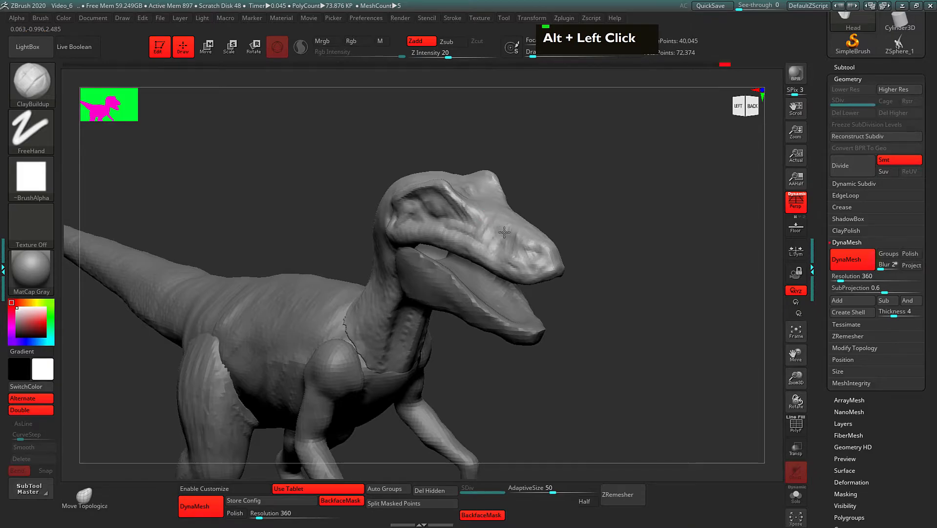
{"action": "left_click", "coordinate": [518, 245], "text": "alt"}
{"action": "key", "text": "alt"}
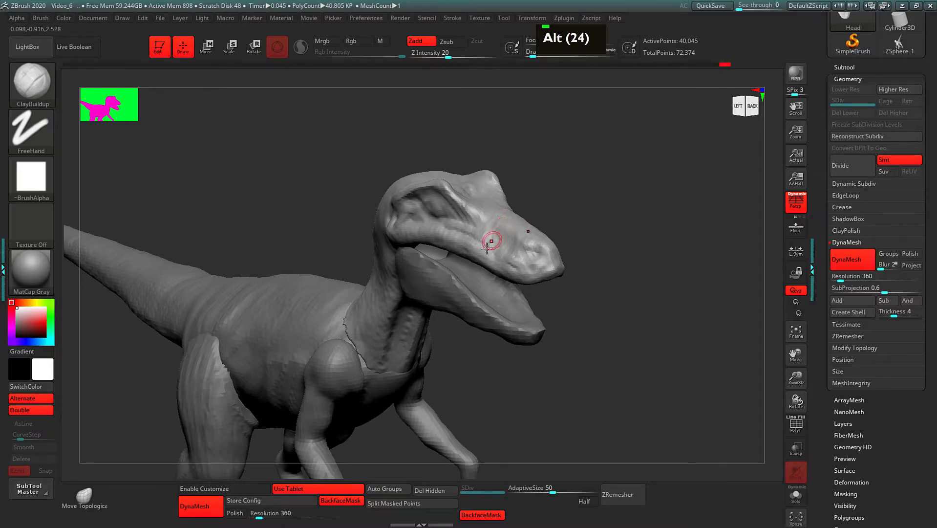
Carve the rear edge of the cheek behind the eye and build up the cheek ridge along the upper jaw
{"action": "left_click", "coordinate": [575, 194], "text": "alt"}
{"action": "left_click_drag", "start_coordinate": [575, 194], "coordinate": [618, 204], "text": "alt"}
{"action": "mouse_move", "coordinate": [536, 233]}
{"action": "left_mouse_down"}
{"action": "mouse_move", "coordinate": [537, 265]}
{"action": "mouse_move", "coordinate": [506, 236]}
{"action": "mouse_move", "coordinate": [489, 193]}
{"action": "left_mouse_up"}
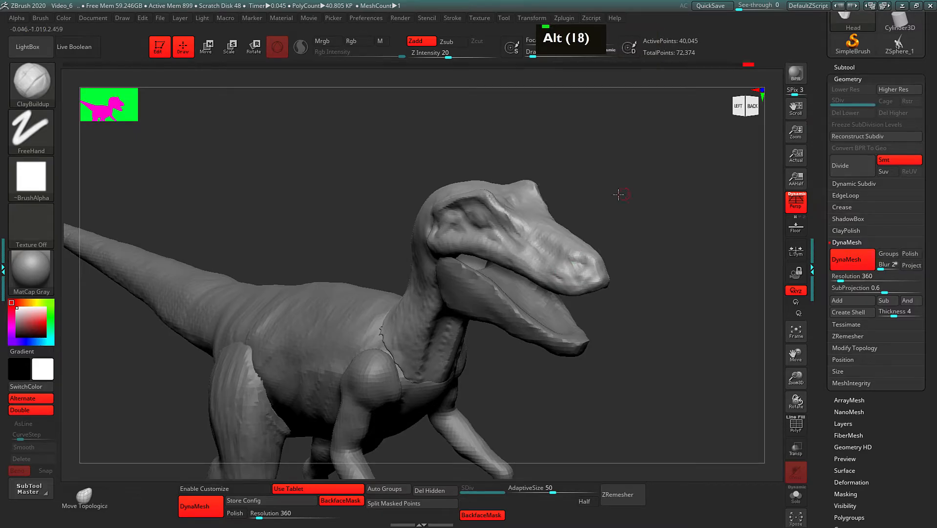
{"action": "left_click_drag", "start_coordinate": [619, 195], "coordinate": [572, 193]}
{"action": "left_click_drag", "start_coordinate": [620, 229], "coordinate": [606, 211], "text": "alt"}
{"action": "left_click_drag", "start_coordinate": [606, 211], "coordinate": [645, 212]}
{"action": "left_click_drag", "start_coordinate": [411, 208], "coordinate": [413, 226], "text": "alt"}
{"action": "left_click_drag", "start_coordinate": [414, 210], "coordinate": [414, 237], "text": "alt"}
{"action": "left_click_drag", "start_coordinate": [417, 228], "coordinate": [414, 249]}
{"action": "mouse_move", "coordinate": [432, 244]}
{"action": "left_mouse_down"}
{"action": "mouse_move", "coordinate": [416, 254]}
{"action": "mouse_move", "coordinate": [458, 239]}
{"action": "mouse_move", "coordinate": [522, 263]}
{"action": "left_mouse_up"}
Refine the brow ridge and carve the hollow behind the eye beneath it
{"action": "left_click_drag", "start_coordinate": [616, 190], "coordinate": [582, 188]}
{"action": "left_click_drag", "start_coordinate": [436, 220], "coordinate": [456, 191], "text": "alt"}
{"action": "double_click", "coordinate": [482, 184]}
{"action": "mouse_move", "coordinate": [517, 213]}
{"action": "left_mouse_down"}
{"action": "mouse_move", "coordinate": [507, 194]}
{"action": "mouse_move", "coordinate": [519, 201]}
{"action": "left_mouse_up"}
{"action": "mouse_move", "coordinate": [601, 153]}
{"action": "left_mouse_down"}
{"action": "mouse_move", "coordinate": [511, 197]}
{"action": "mouse_move", "coordinate": [448, 193]}
{"action": "left_mouse_up"}
{"action": "left_click_drag", "start_coordinate": [457, 190], "coordinate": [440, 196], "text": "alt"}
{"action": "left_click_drag", "start_coordinate": [448, 192], "coordinate": [436, 199], "text": "alt"}
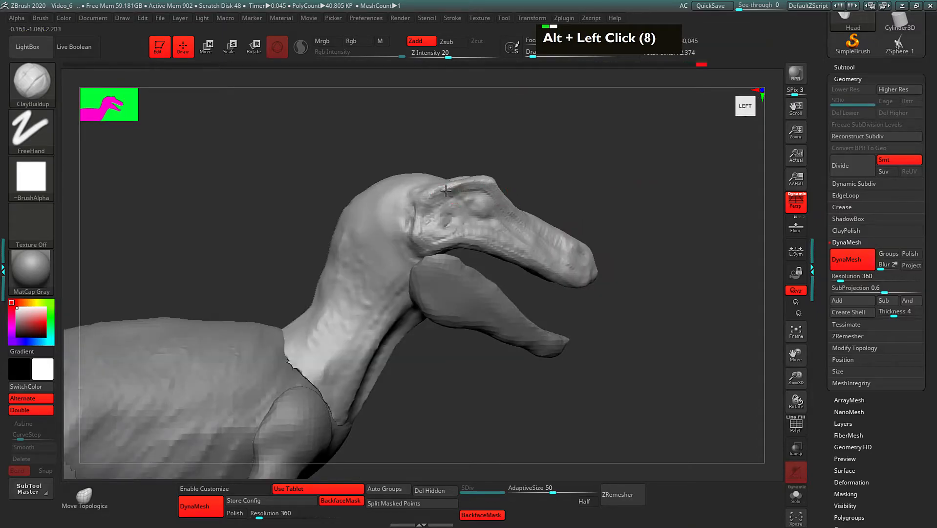
Deepen the eye socket under the brow and build up a rounded eyeball form inside it
{"action": "left_click_drag", "start_coordinate": [566, 178], "coordinate": [479, 194]}
{"action": "left_click", "coordinate": [478, 194], "text": "alt"}
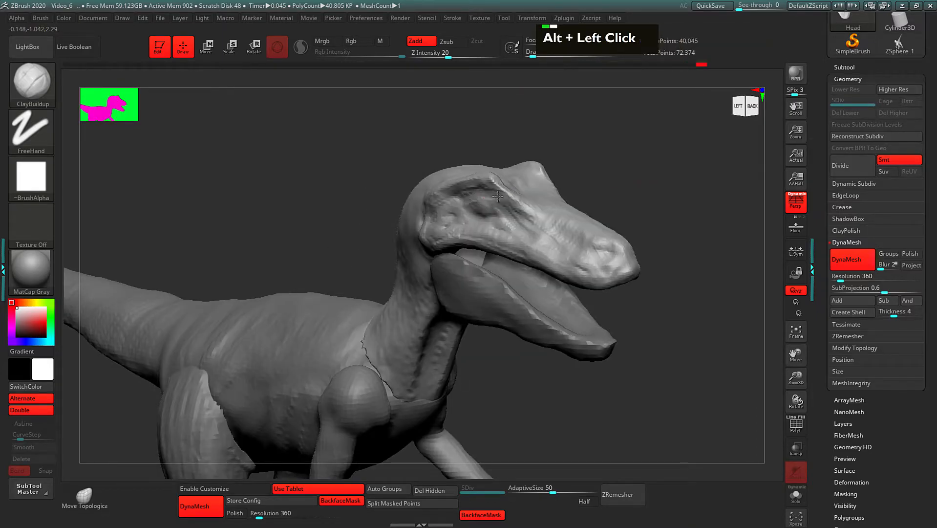
{"action": "key", "text": "alt"}
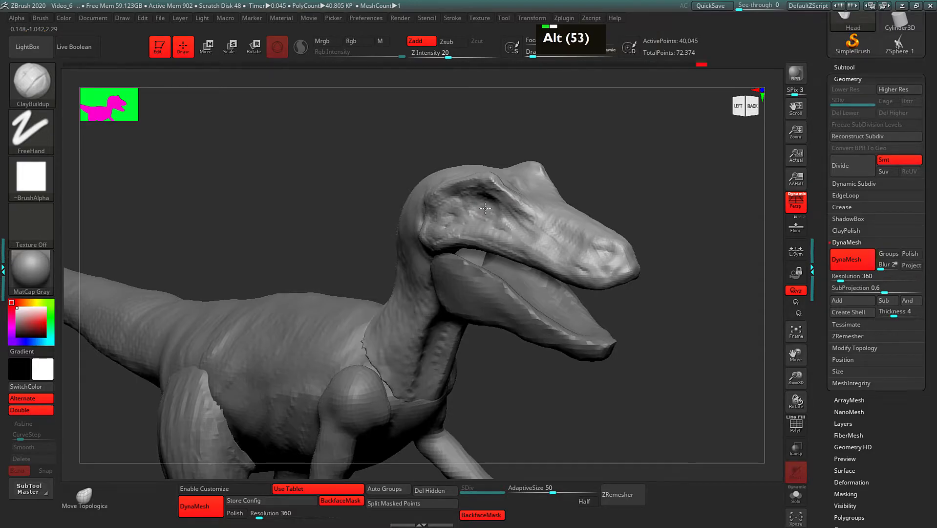
{"action": "mouse_move", "coordinate": [470, 199]}
{"action": "left_mouse_down", "text": "alt"}
{"action": "mouse_move", "coordinate": [483, 215]}
{"action": "mouse_move", "coordinate": [491, 202]}
{"action": "left_mouse_up", "text": "alt"}
{"action": "mouse_move", "coordinate": [606, 165]}
{"action": "left_mouse_down"}
{"action": "mouse_move", "coordinate": [650, 169]}
{"action": "mouse_move", "coordinate": [543, 181]}
{"action": "left_mouse_up"}
{"action": "left_click_drag", "start_coordinate": [617, 170], "coordinate": [636, 171]}
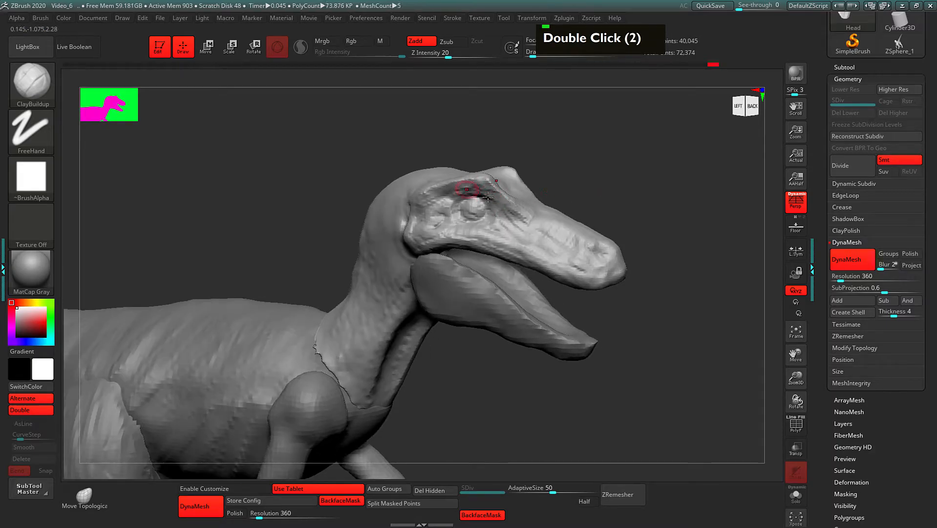
Carve around the eyeball with subtractive strokes to deepen the socket behind, above and in front of it
{"action": "double_click", "coordinate": [444, 204], "text": "alt"}
{"action": "left_click", "coordinate": [447, 203], "text": "alt"}
{"action": "left_click", "coordinate": [449, 198], "text": "alt"}
{"action": "left_click", "coordinate": [449, 197], "text": "alt"}
{"action": "left_click", "coordinate": [497, 202], "text": "alt"}
{"action": "left_click", "coordinate": [496, 201], "text": "alt"}
{"action": "left_click", "coordinate": [497, 202], "text": "alt"}
{"action": "left_click", "coordinate": [478, 192], "text": "alt"}
{"action": "left_click", "coordinate": [505, 210], "text": "alt"}
{"action": "left_click", "coordinate": [495, 222], "text": "alt"}
{"action": "left_click", "coordinate": [452, 220], "text": "alt"}
{"action": "left_click", "coordinate": [502, 227], "text": "alt"}
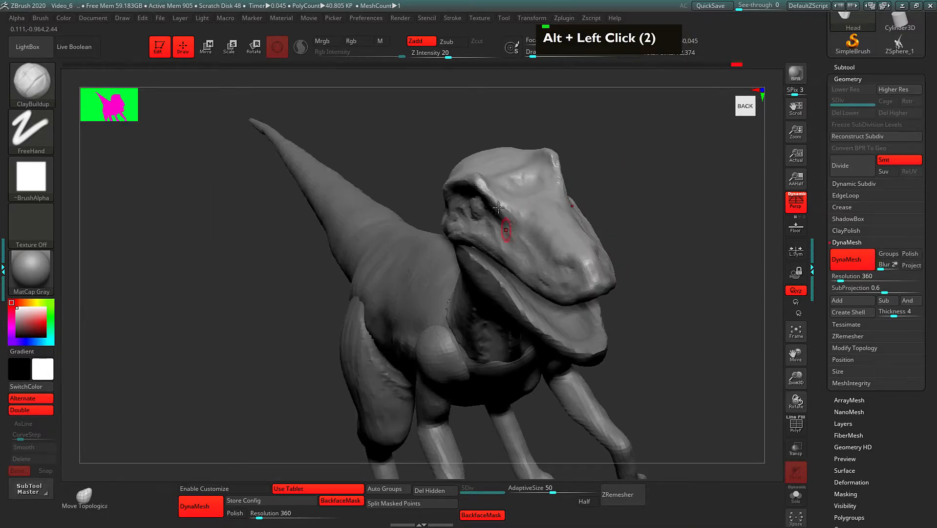
Build up a ridge from the front of the brow down toward the upper lip
{"action": "double_click", "coordinate": [508, 244]}
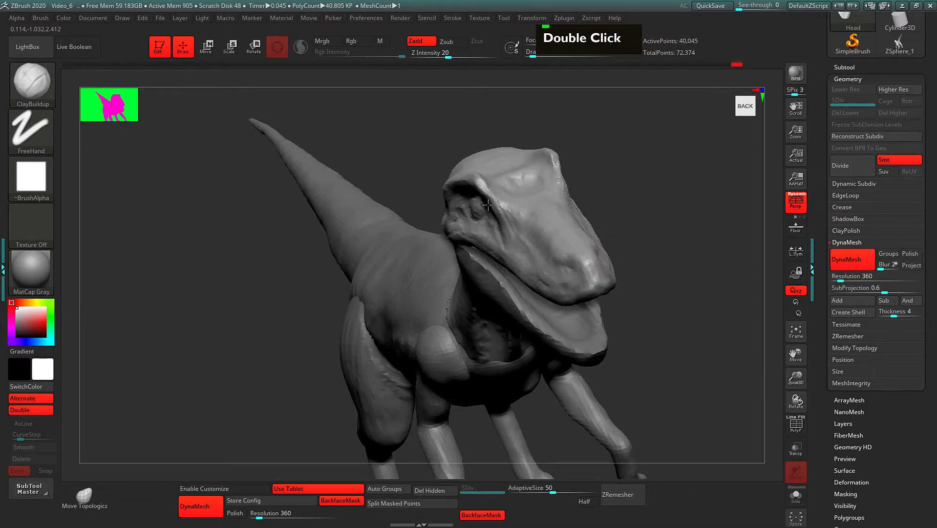
{"action": "mouse_move", "coordinate": [490, 212]}
{"action": "left_mouse_down"}
{"action": "mouse_move", "coordinate": [519, 243]}
{"action": "mouse_move", "coordinate": [511, 252]}
{"action": "left_mouse_up"}
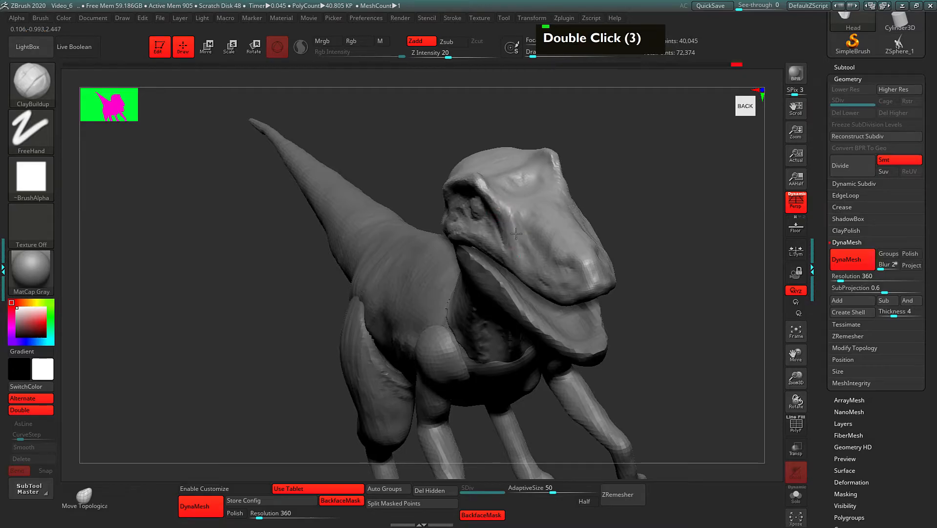
Carve a long hollow along the side of the snout, from in front of the eye to the nostril
{"action": "left_click", "coordinate": [517, 234], "text": "alt"}
{"action": "left_click", "coordinate": [531, 257], "text": "alt"}
{"action": "left_click", "coordinate": [532, 262], "text": "alt"}
{"action": "left_click", "coordinate": [511, 220], "text": "alt"}
{"action": "left_click", "coordinate": [531, 264], "text": "alt"}
{"action": "left_click", "coordinate": [532, 239], "text": "alt"}
{"action": "left_click", "coordinate": [534, 235], "text": "alt"}
{"action": "left_click", "coordinate": [539, 244], "text": "alt"}
{"action": "left_click", "coordinate": [547, 267], "text": "alt"}
{"action": "left_click_drag", "start_coordinate": [558, 253], "coordinate": [580, 267], "text": "alt"}
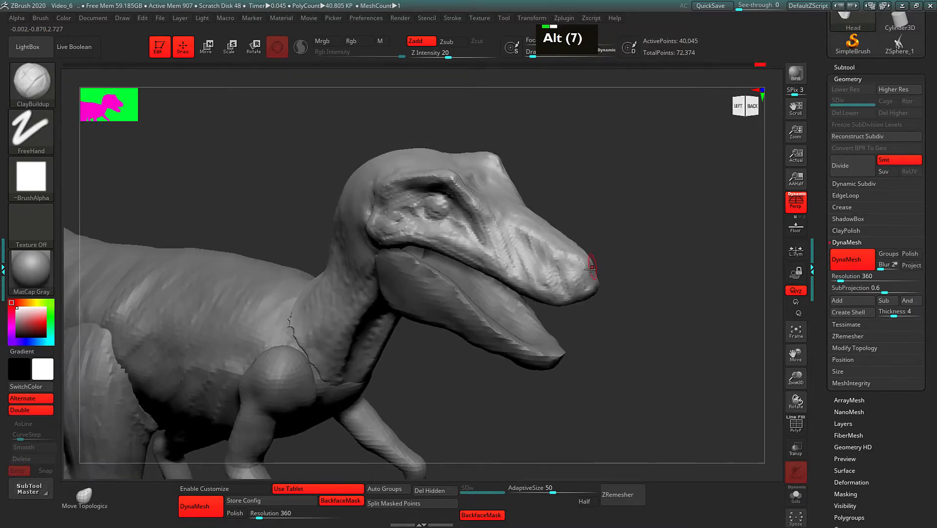
{"action": "left_click", "coordinate": [560, 273], "text": "alt"}
{"action": "left_click_drag", "start_coordinate": [577, 292], "coordinate": [549, 275], "text": "alt"}
Isolate the head subtool and shape the rear edge of the upper jaw from below
{"action": "left_click_drag", "start_coordinate": [614, 233], "coordinate": [617, 198]}
{"action": "mouse_move", "coordinate": [653, 239]}
{"action": "left_mouse_down", "text": "alt"}
{"action": "mouse_move", "coordinate": [602, 209]}
{"action": "mouse_move", "coordinate": [624, 252]}
{"action": "mouse_move", "coordinate": [523, 262]}
{"action": "left_mouse_up", "text": "alt"}
{"action": "key", "text": "space"}
{"action": "left_click_drag", "start_coordinate": [464, 249], "coordinate": [472, 234]}
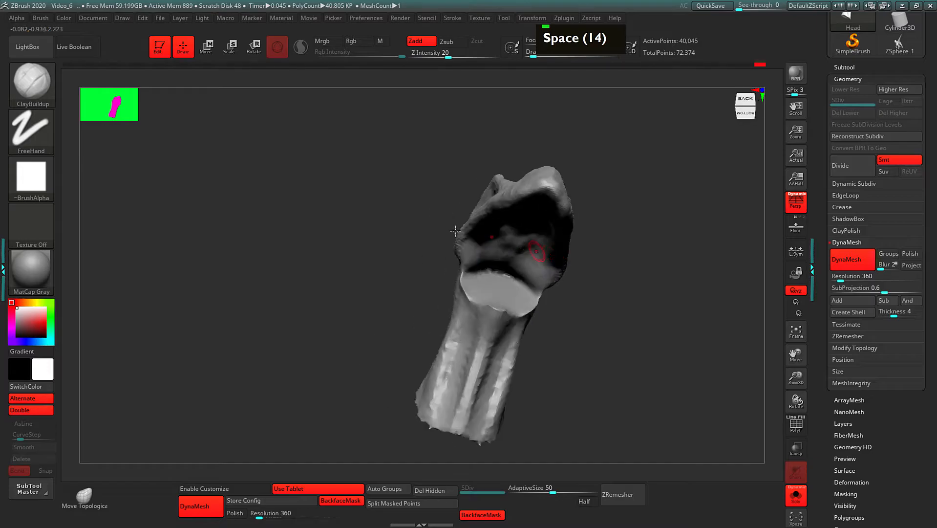
{"action": "double_click", "coordinate": [466, 252]}
{"action": "left_click", "coordinate": [464, 278], "text": "alt"}
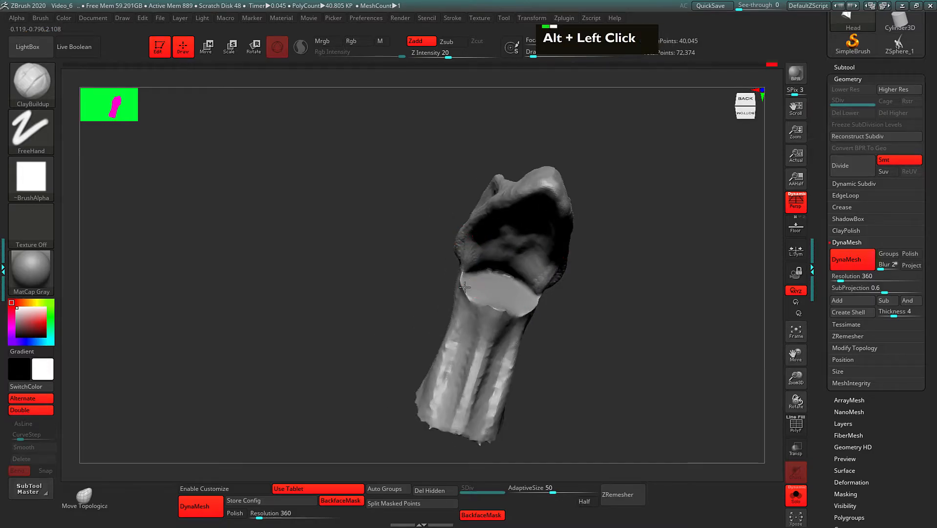
Carve the junction of the upper jaw and throat from below, and smooth the surface there
{"action": "key", "text": "alt"}
{"action": "key", "text": "alt"}
{"action": "key", "text": "alt"}
{"action": "key", "text": "alt"}
{"action": "key", "text": "alt"}
{"action": "key", "text": "alt"}
{"action": "key", "text": "alt"}
{"action": "key", "text": "alt"}
{"action": "key", "text": "alt"}
{"action": "key", "text": "alt"}
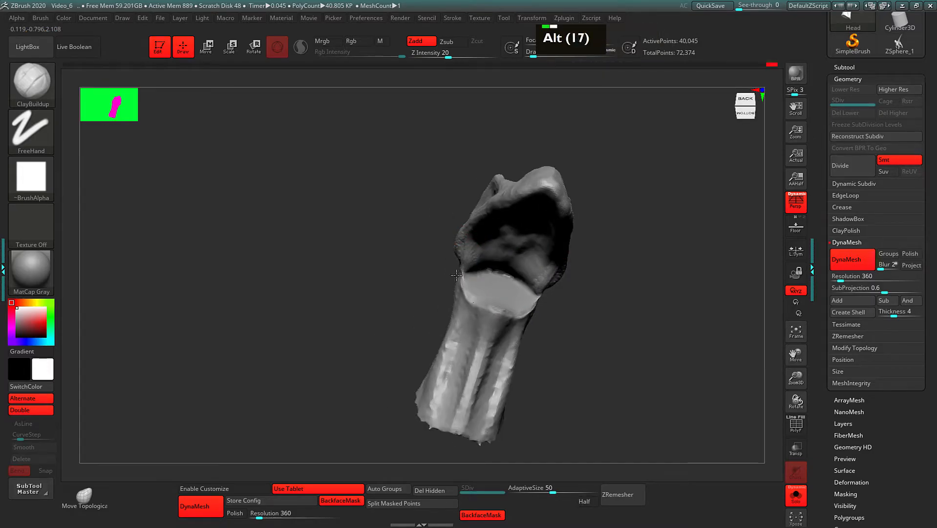
{"action": "left_click_drag", "start_coordinate": [463, 291], "coordinate": [466, 280], "text": "alt"}
{"action": "left_click_drag", "start_coordinate": [573, 297], "coordinate": [574, 337], "text": "shift"}
{"action": "mouse_move", "coordinate": [465, 284]}
{"action": "left_mouse_down", "text": "shift"}
{"action": "mouse_move", "coordinate": [470, 303]}
{"action": "mouse_move", "coordinate": [495, 322]}
{"action": "left_mouse_up", "text": "shift"}
{"action": "left_click_drag", "start_coordinate": [567, 361], "coordinate": [564, 273]}
{"action": "left_click_drag", "start_coordinate": [474, 257], "coordinate": [470, 267]}
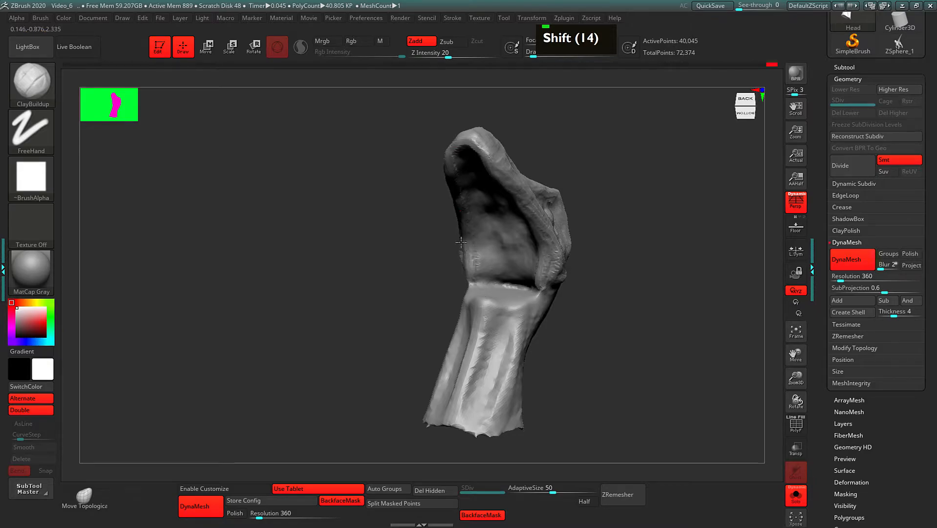
Carve the top of the throat where the lower jaw attaches and the rear corner of the cheek
{"action": "left_click_drag", "start_coordinate": [617, 285], "coordinate": [488, 288], "text": "alt"}
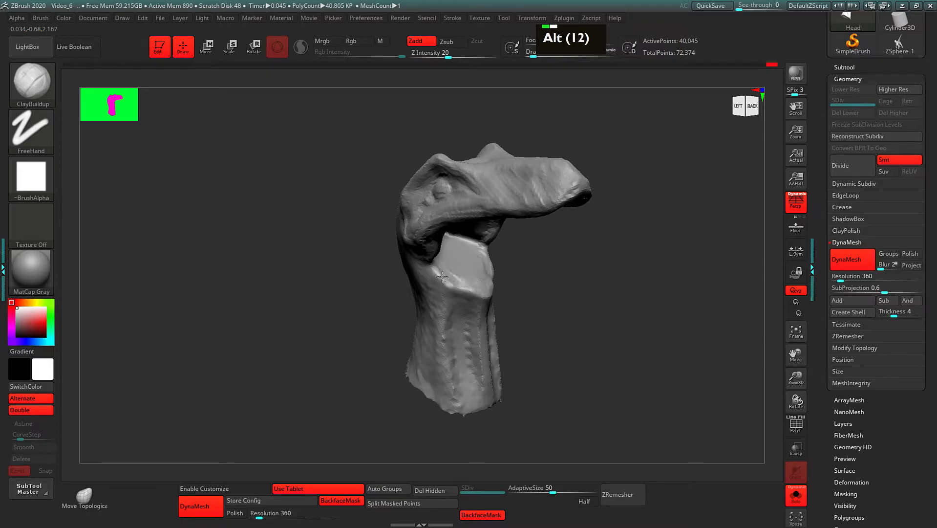
{"action": "left_click", "coordinate": [453, 300], "text": "alt"}
{"action": "left_click_drag", "start_coordinate": [453, 301], "coordinate": [477, 290], "text": "alt"}
{"action": "mouse_move", "coordinate": [544, 280]}
{"action": "left_mouse_down", "text": "alt"}
{"action": "mouse_move", "coordinate": [564, 274]}
{"action": "mouse_move", "coordinate": [547, 297]}
{"action": "mouse_move", "coordinate": [528, 288]}
{"action": "left_mouse_up", "text": "alt"}
{"action": "left_click", "coordinate": [452, 253], "text": "alt"}
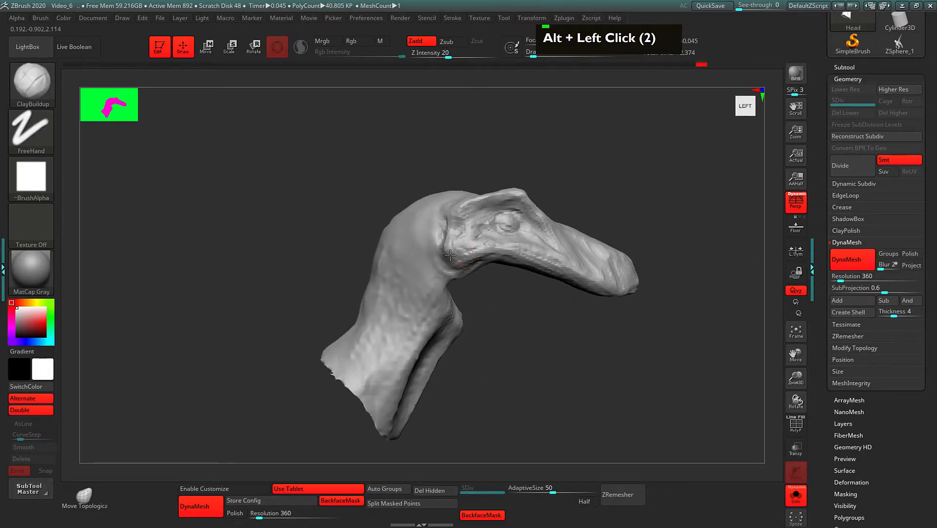
Build up the rear cheek rim, the brow ridge and the ridge in front of the eye
{"action": "double_click", "coordinate": [450, 258]}
{"action": "double_click", "coordinate": [460, 249]}
{"action": "double_click", "coordinate": [451, 223]}
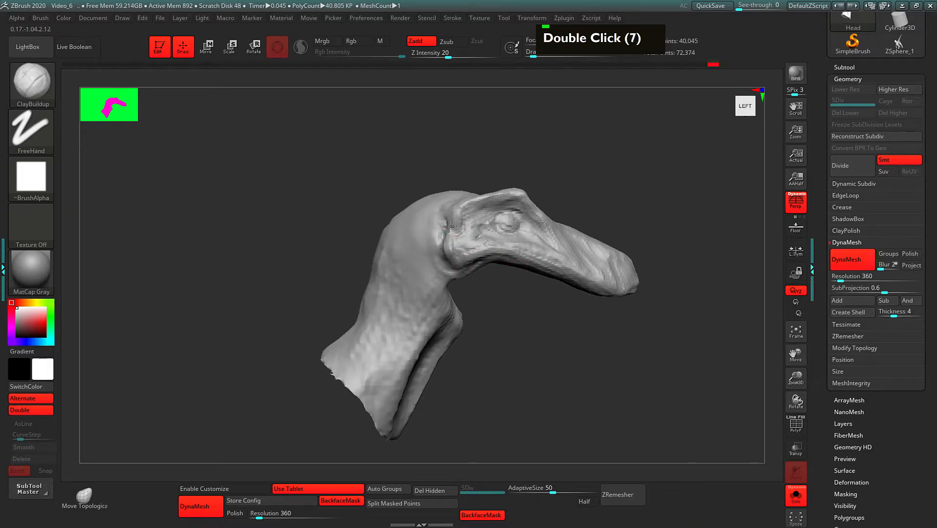
{"action": "double_click", "coordinate": [511, 195]}
{"action": "double_click", "coordinate": [524, 201]}
{"action": "double_click", "coordinate": [538, 210]}
{"action": "double_click", "coordinate": [547, 234]}
Refine the brow and cheek ridges with ClayBuildup and smoothing, and carve the hollow behind the eye
{"action": "mouse_move", "coordinate": [548, 235]}
{"action": "left_mouse_down", "text": "alt"}
{"action": "mouse_move", "coordinate": [561, 248]}
{"action": "mouse_move", "coordinate": [579, 230]}
{"action": "mouse_move", "coordinate": [593, 271]}
{"action": "mouse_move", "coordinate": [606, 276]}
{"action": "mouse_move", "coordinate": [624, 259]}
{"action": "left_mouse_up", "text": "alt"}
{"action": "mouse_move", "coordinate": [707, 196]}
{"action": "left_mouse_down", "text": "alt"}
{"action": "mouse_move", "coordinate": [632, 211]}
{"action": "mouse_move", "coordinate": [630, 267]}
{"action": "left_mouse_up", "text": "alt"}
{"action": "left_click_drag", "start_coordinate": [507, 231], "coordinate": [522, 265], "text": "alt"}
{"action": "left_click_drag", "start_coordinate": [597, 242], "coordinate": [551, 225]}
{"action": "mouse_move", "coordinate": [459, 220]}
{"action": "left_mouse_down"}
{"action": "mouse_move", "coordinate": [489, 239]}
{"action": "mouse_move", "coordinate": [480, 253]}
{"action": "mouse_move", "coordinate": [510, 236]}
{"action": "left_mouse_up"}
{"action": "left_click_drag", "start_coordinate": [549, 213], "coordinate": [584, 192], "text": "shift"}
{"action": "mouse_move", "coordinate": [526, 193]}
{"action": "left_mouse_down", "text": "alt"}
{"action": "mouse_move", "coordinate": [563, 204]}
{"action": "mouse_move", "coordinate": [554, 204]}
{"action": "left_mouse_up", "text": "alt"}
{"action": "mouse_move", "coordinate": [489, 237]}
{"action": "left_mouse_down", "text": "alt"}
{"action": "mouse_move", "coordinate": [507, 249]}
{"action": "mouse_move", "coordinate": [463, 230]}
{"action": "mouse_move", "coordinate": [446, 233]}
{"action": "left_mouse_up", "text": "alt"}
{"action": "left_click_drag", "start_coordinate": [459, 228], "coordinate": [474, 224], "text": "alt"}
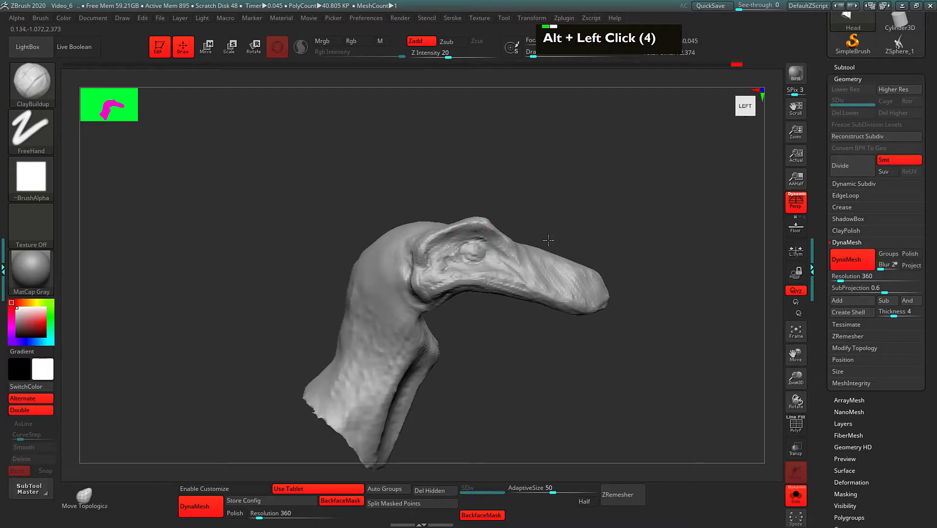
Show all subtools again, adjust the brush size, and carve the groove behind the cheek
{"action": "left_click_drag", "start_coordinate": [551, 221], "coordinate": [514, 232]}
{"action": "mouse_move", "coordinate": [512, 270]}
{"action": "left_mouse_down"}
{"action": "mouse_move", "coordinate": [562, 295]}
{"action": "mouse_move", "coordinate": [564, 273]}
{"action": "left_mouse_up"}
{"action": "left_click_drag", "start_coordinate": [572, 306], "coordinate": [551, 269]}
{"action": "key", "text": "s"}
{"action": "left_click_drag", "start_coordinate": [648, 206], "coordinate": [608, 181], "text": "alt"}
{"action": "left_click_drag", "start_coordinate": [542, 164], "coordinate": [575, 161]}
{"action": "left_click_drag", "start_coordinate": [462, 244], "coordinate": [414, 251], "text": "alt"}
{"action": "mouse_move", "coordinate": [425, 249]}
{"action": "left_mouse_down", "text": "alt"}
{"action": "mouse_move", "coordinate": [400, 240]}
{"action": "mouse_move", "coordinate": [381, 244]}
{"action": "mouse_move", "coordinate": [382, 255]}
{"action": "mouse_move", "coordinate": [388, 233]}
{"action": "left_mouse_up", "text": "alt"}
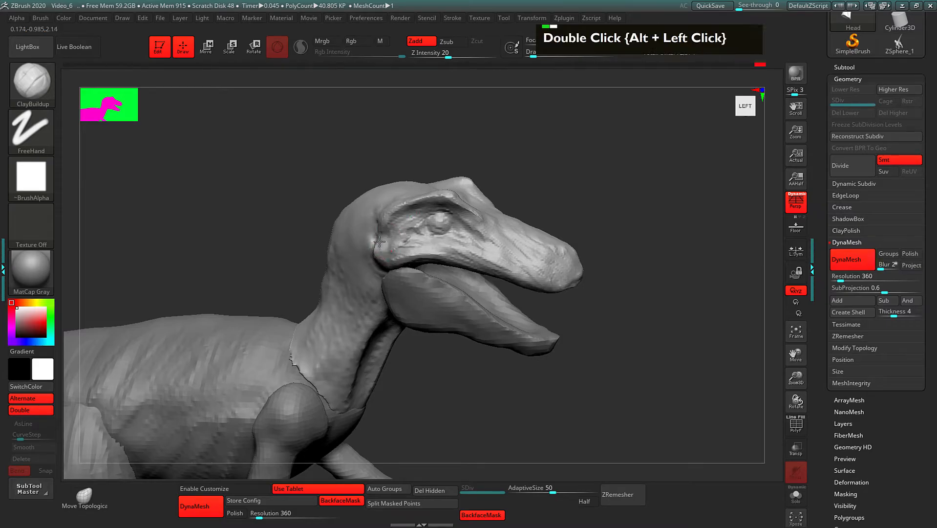
Carve the back of the eye hollow and cheek from behind, and build up the rear of the brow ridge
{"action": "mouse_move", "coordinate": [586, 273]}
{"action": "left_mouse_down", "text": "shift"}
{"action": "mouse_move", "coordinate": [592, 237]}
{"action": "mouse_move", "coordinate": [695, 242]}
{"action": "mouse_move", "coordinate": [465, 194]}
{"action": "left_mouse_up", "text": "shift"}
{"action": "left_click", "coordinate": [418, 182], "text": "alt"}
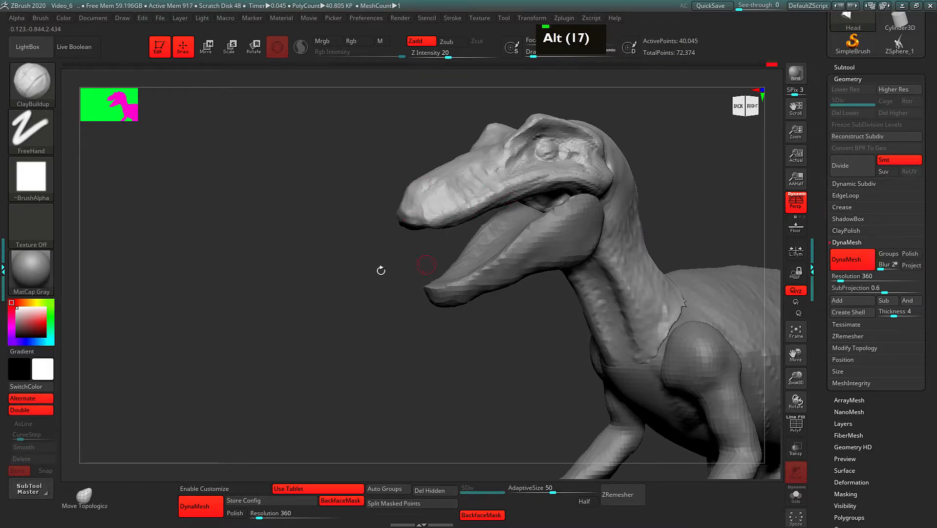
{"action": "left_click_drag", "start_coordinate": [385, 270], "coordinate": [387, 268]}
{"action": "left_click", "coordinate": [445, 194], "text": "alt"}
{"action": "left_click", "coordinate": [580, 185], "text": "alt"}
{"action": "left_click_drag", "start_coordinate": [580, 185], "coordinate": [583, 143], "text": "alt"}
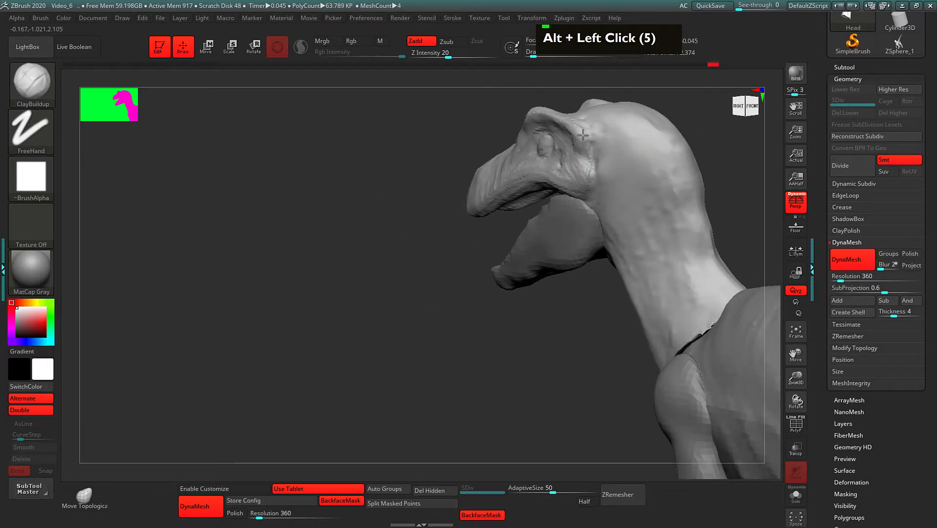
{"action": "left_click_drag", "start_coordinate": [586, 185], "coordinate": [565, 171], "text": "alt"}
{"action": "double_click", "coordinate": [507, 144]}
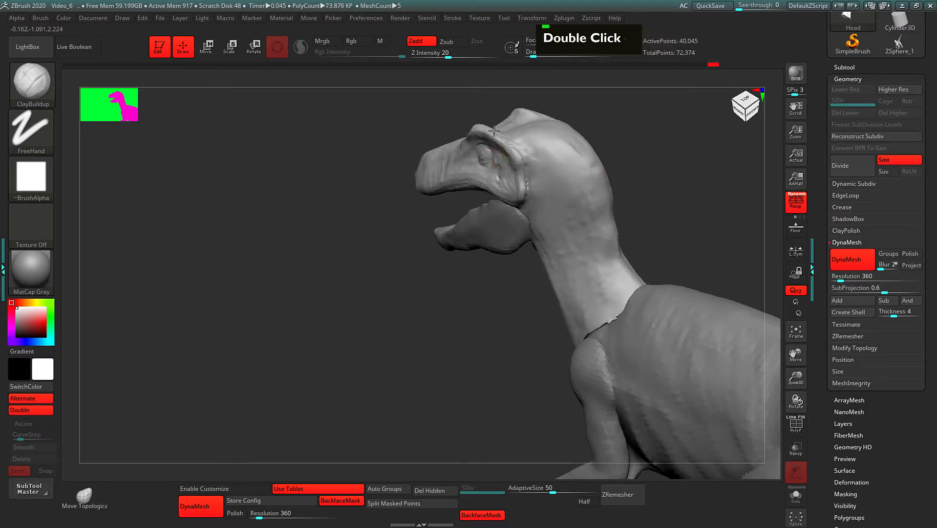
Try carving and building up the area behind the brow and cheek, and undo those strokes
{"action": "left_click_drag", "start_coordinate": [671, 164], "coordinate": [579, 167]}
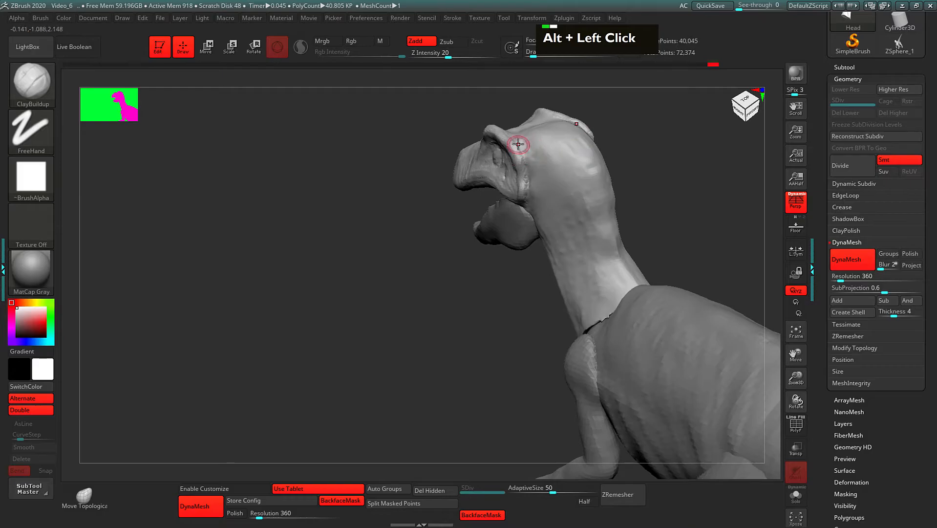
{"action": "double_click", "coordinate": [519, 146], "text": "alt"}
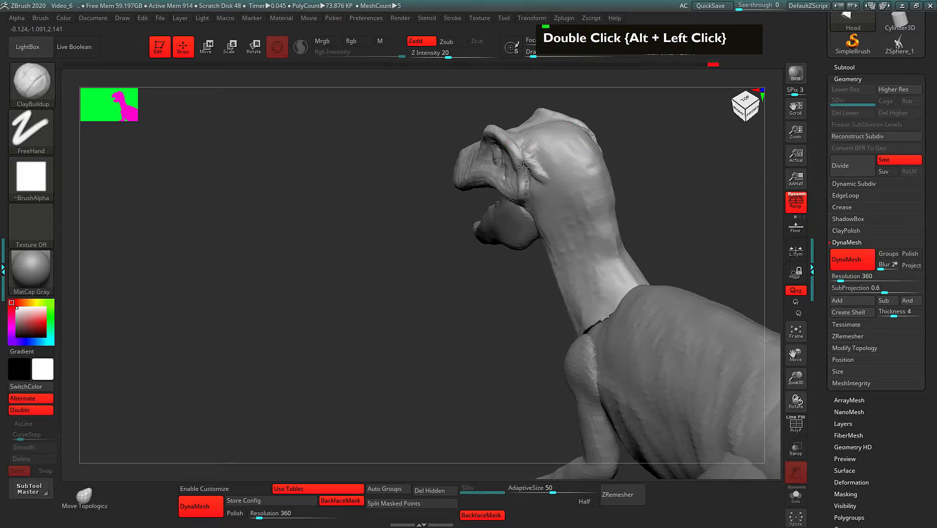
{"action": "left_click_drag", "start_coordinate": [641, 179], "coordinate": [670, 203], "text": "alt"}
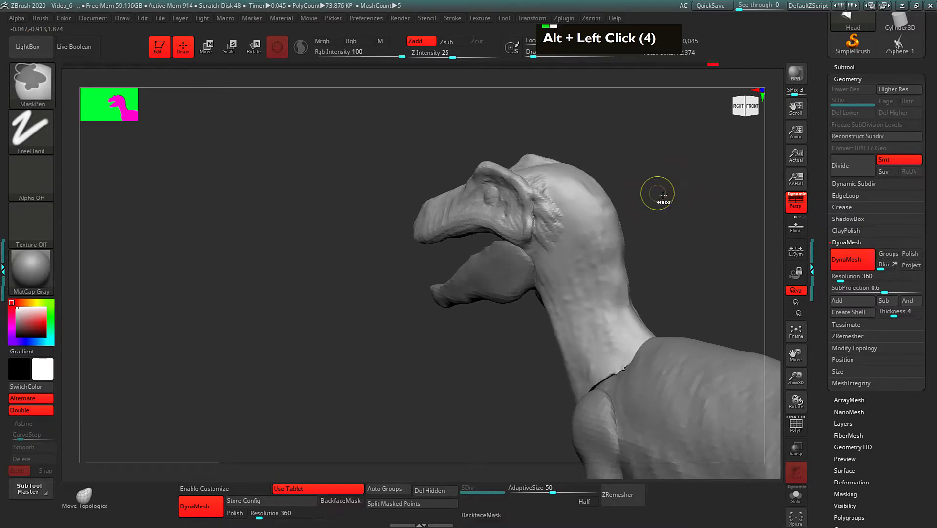
{"action": "key", "text": "ctrl+z"}
{"action": "left_click", "coordinate": [669, 203], "text": "ctrl"}
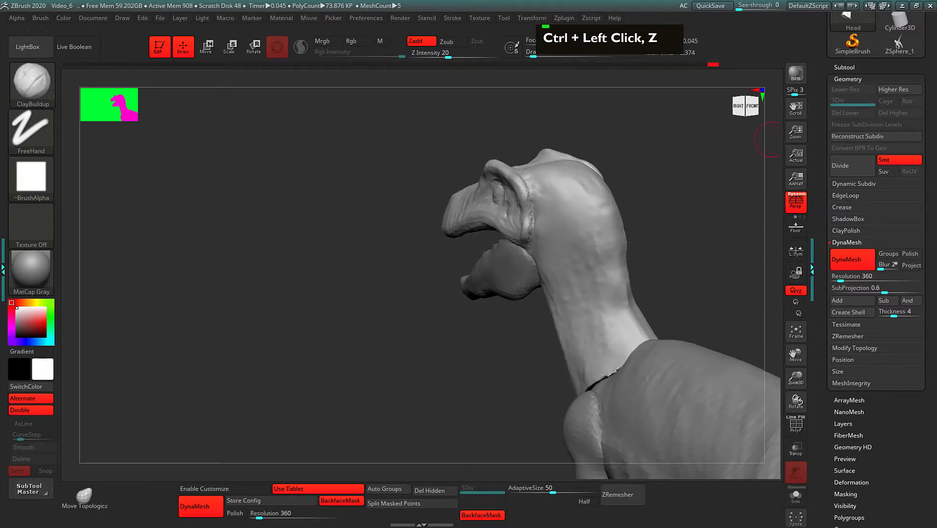
{"action": "scroll", "coordinate": [771, 140], "scroll_direction": "down", "scroll_amount": 10}
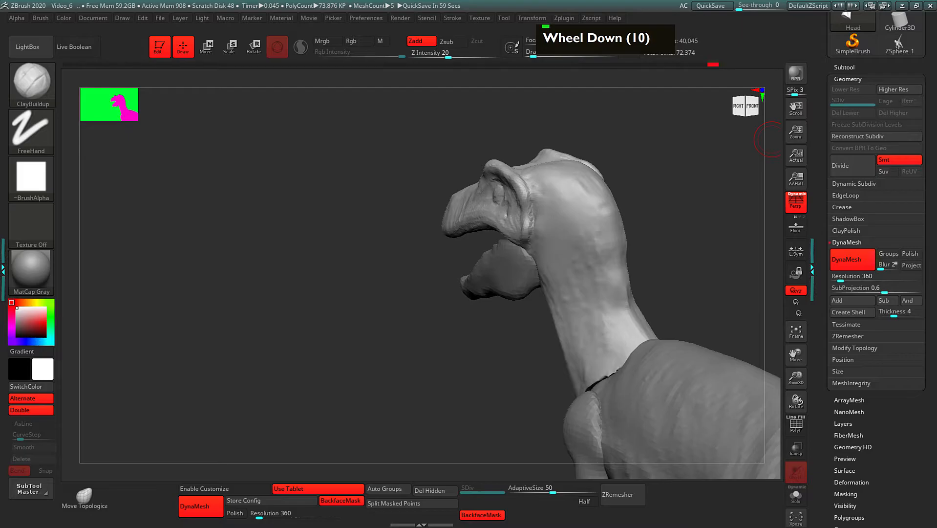
Study the raptor head and skull reference images, focusing on the area behind the eye and around the cheek
{"action": "scroll", "coordinate": [771, 140], "scroll_direction": "up", "scroll_amount": 6}
{"action": "right_click_drag", "start_coordinate": [936, 166], "coordinate": [477, 157]}
{"action": "middle_click_drag", "start_coordinate": [449, 144], "coordinate": [494, 165]}
{"action": "scroll", "coordinate": [604, 255], "scroll_direction": "up", "scroll_amount": 3}
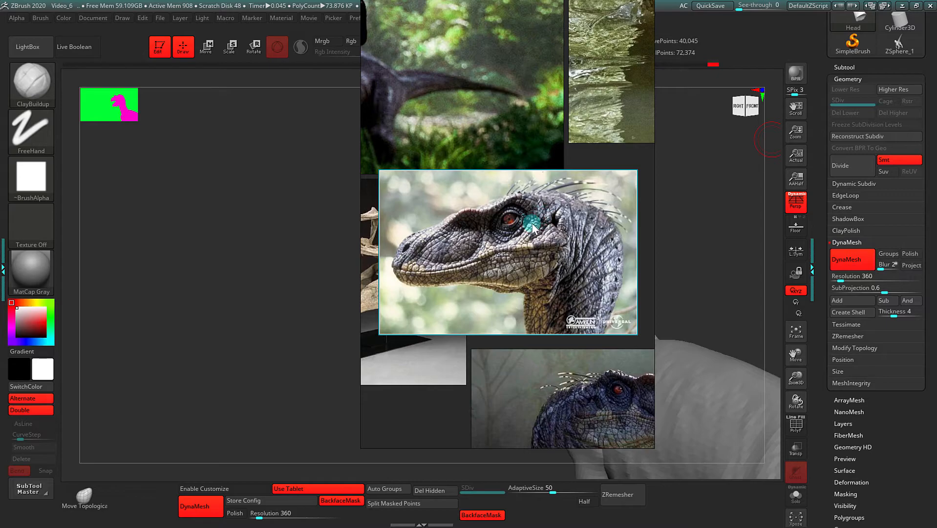
{"action": "scroll", "coordinate": [533, 222], "scroll_direction": "down", "scroll_amount": 7}
{"action": "scroll", "coordinate": [533, 240], "scroll_direction": "up", "scroll_amount": 3}
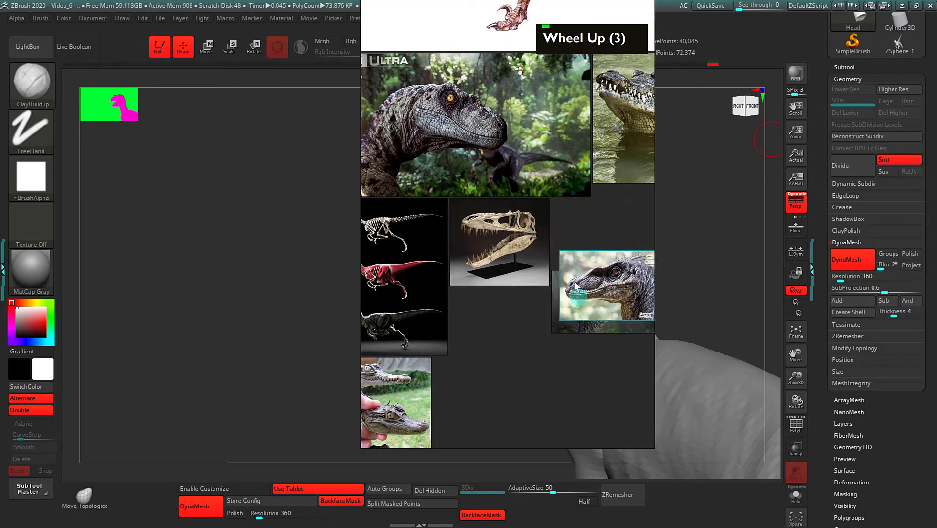
{"action": "scroll", "coordinate": [547, 252], "scroll_direction": "down", "scroll_amount": 4}
{"action": "right_click_drag", "start_coordinate": [489, 254], "coordinate": [936, 103]}
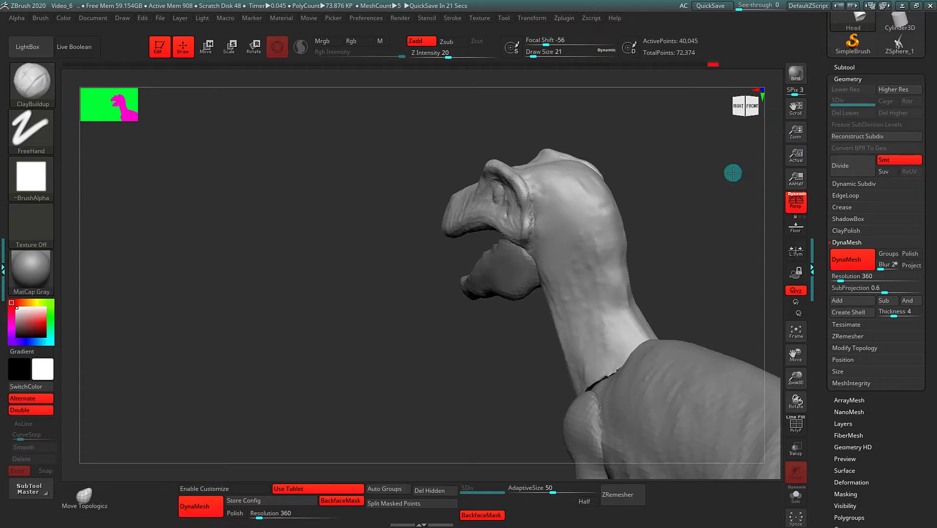
Carve the ear hole behind the eye socket with ClayBuildup and build up its rear rim
{"action": "left_click_drag", "start_coordinate": [581, 201], "coordinate": [520, 218], "text": "alt"}
{"action": "key", "text": "alt"}
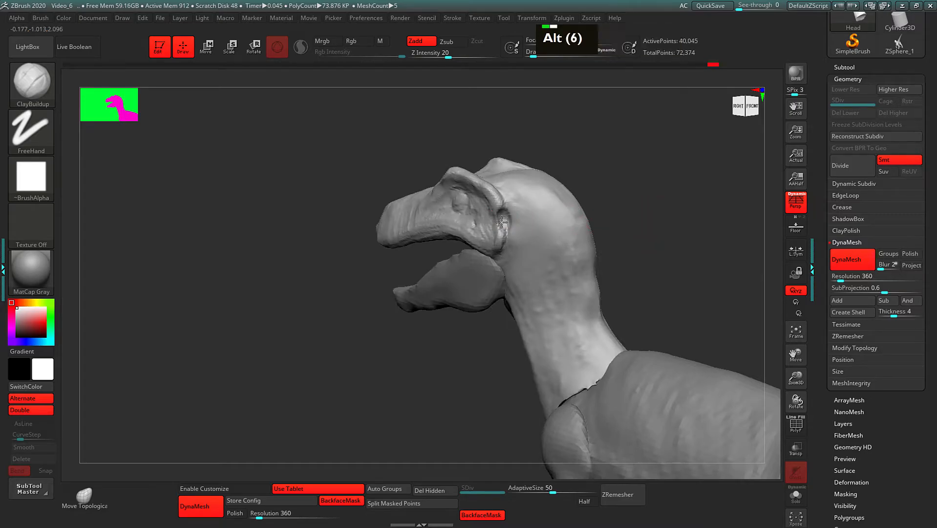
{"action": "left_click", "coordinate": [503, 210], "text": "alt"}
{"action": "left_click", "coordinate": [509, 211], "text": "alt"}
{"action": "left_click", "coordinate": [507, 209], "text": "alt"}
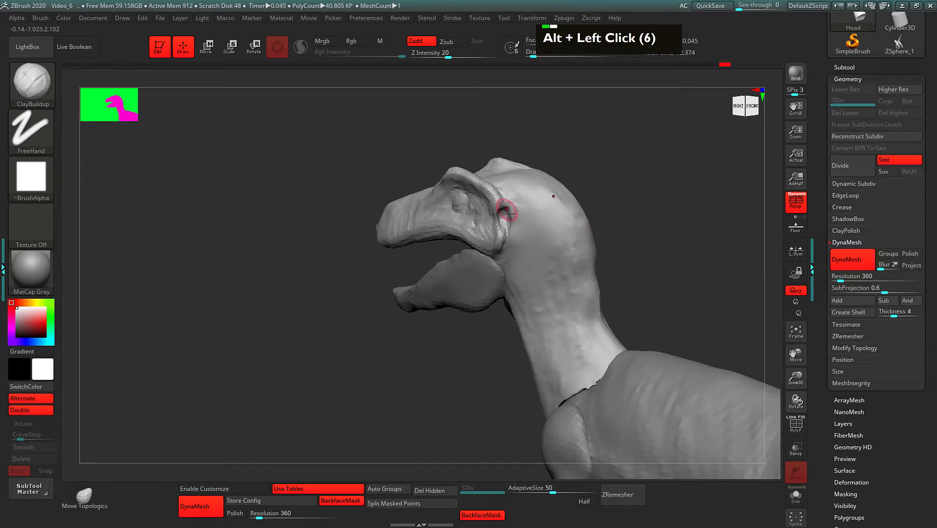
{"action": "mouse_move", "coordinate": [506, 217]}
{"action": "left_mouse_down", "text": "alt"}
{"action": "mouse_move", "coordinate": [517, 218]}
{"action": "mouse_move", "coordinate": [516, 237]}
{"action": "left_mouse_up", "text": "alt"}
{"action": "left_click_drag", "start_coordinate": [509, 225], "coordinate": [517, 236]}
{"action": "left_click_drag", "start_coordinate": [511, 222], "coordinate": [520, 233]}
{"action": "mouse_move", "coordinate": [509, 219]}
{"action": "left_mouse_down"}
{"action": "mouse_move", "coordinate": [517, 234]}
{"action": "mouse_move", "coordinate": [513, 223]}
{"action": "left_mouse_up"}
Build up the front edge of the ear hole, remesh the head's DynaMesh, and add clay around the hole
{"action": "mouse_move", "coordinate": [610, 201]}
{"action": "left_mouse_down"}
{"action": "mouse_move", "coordinate": [627, 203]}
{"action": "mouse_move", "coordinate": [607, 201]}
{"action": "left_mouse_up"}
{"action": "left_click_drag", "start_coordinate": [495, 209], "coordinate": [509, 221]}
{"action": "mouse_move", "coordinate": [588, 174]}
{"action": "left_mouse_down"}
{"action": "mouse_move", "coordinate": [548, 188]}
{"action": "mouse_move", "coordinate": [577, 178]}
{"action": "left_mouse_up"}
{"action": "left_click_drag", "start_coordinate": [576, 130], "coordinate": [604, 161], "text": "ctrl"}
{"action": "left_click_drag", "start_coordinate": [605, 169], "coordinate": [550, 205]}
{"action": "mouse_move", "coordinate": [599, 169]}
{"action": "left_mouse_down"}
{"action": "mouse_move", "coordinate": [634, 146]}
{"action": "mouse_move", "coordinate": [598, 186]}
{"action": "left_mouse_up"}
{"action": "left_click_drag", "start_coordinate": [508, 214], "coordinate": [516, 223]}
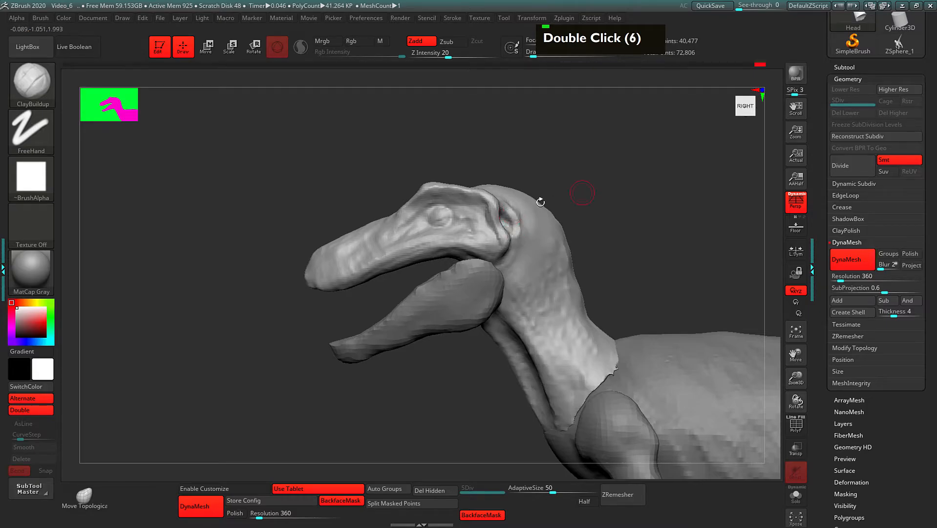
Deepen the ear hole and build up the surface above it where the brow ridge ends
{"action": "double_click", "coordinate": [516, 240], "text": "alt"}
{"action": "key", "text": "alt"}
{"action": "double_click", "coordinate": [508, 206], "text": "alt"}
{"action": "left_click_drag", "start_coordinate": [589, 177], "coordinate": [520, 205]}
{"action": "left_click_drag", "start_coordinate": [618, 165], "coordinate": [594, 196], "text": "alt"}
{"action": "left_click_drag", "start_coordinate": [507, 190], "coordinate": [510, 202]}
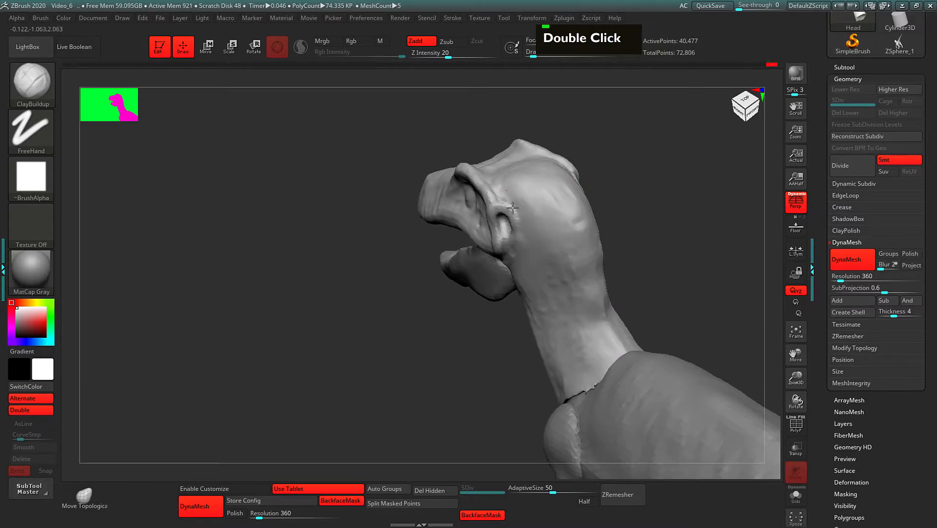
{"action": "double_click", "coordinate": [519, 219]}
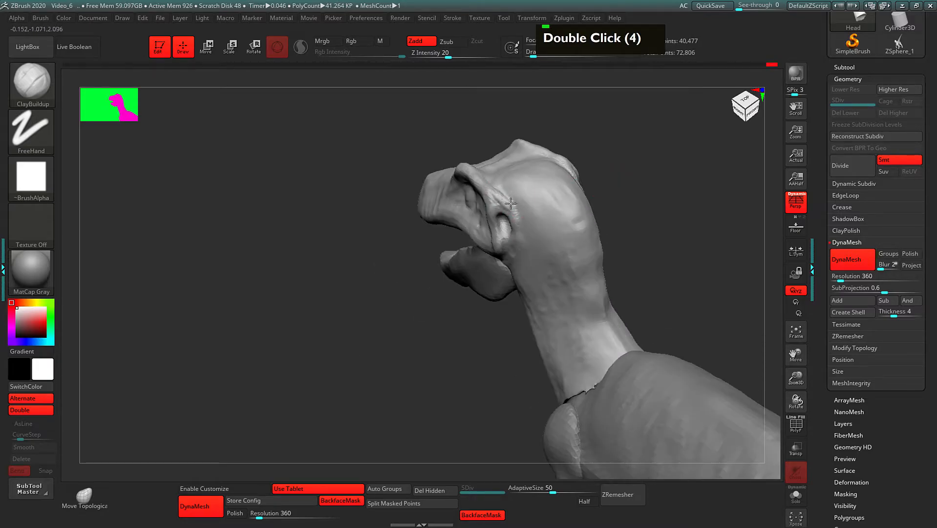
Build up the rear part of the brow ridge towards the ear from above with ClayBuildup
{"action": "left_click_drag", "start_coordinate": [541, 212], "coordinate": [485, 224], "text": "alt"}
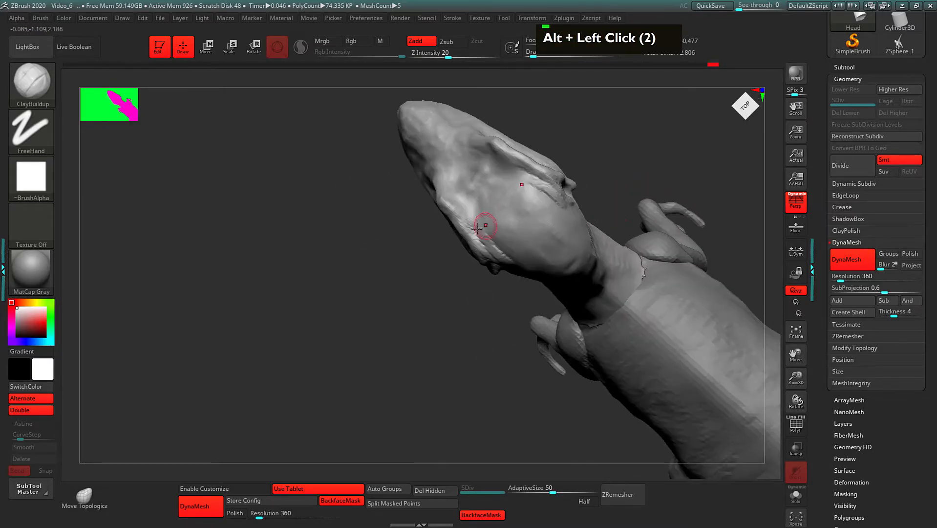
{"action": "double_click", "coordinate": [501, 244]}
{"action": "double_click", "coordinate": [503, 246]}
{"action": "double_click", "coordinate": [507, 252]}
{"action": "double_click", "coordinate": [508, 254]}
{"action": "double_click", "coordinate": [510, 257]}
{"action": "double_click", "coordinate": [513, 263]}
{"action": "double_click", "coordinate": [516, 267]}
Build up the brow ridge above the eye and the area in front of the eye socket
{"action": "left_click_drag", "start_coordinate": [608, 213], "coordinate": [472, 250]}
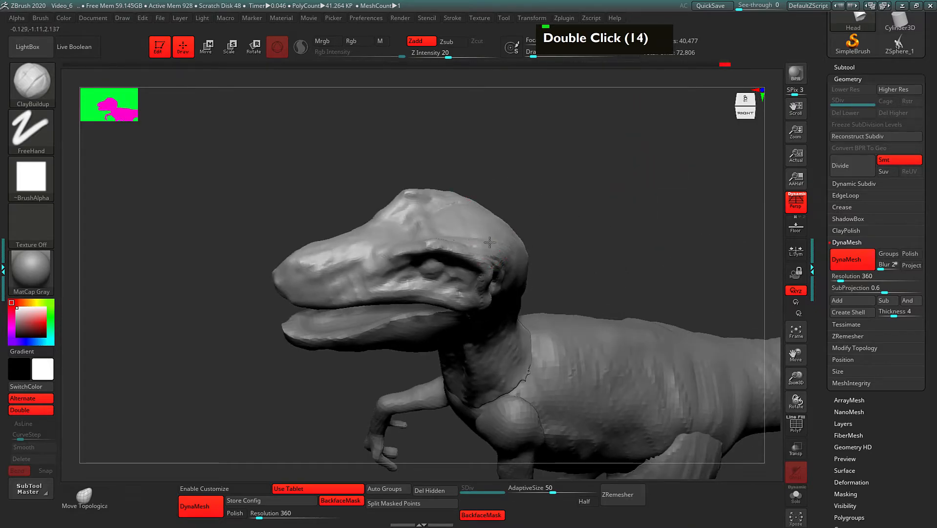
{"action": "left_click_drag", "start_coordinate": [581, 210], "coordinate": [446, 247]}
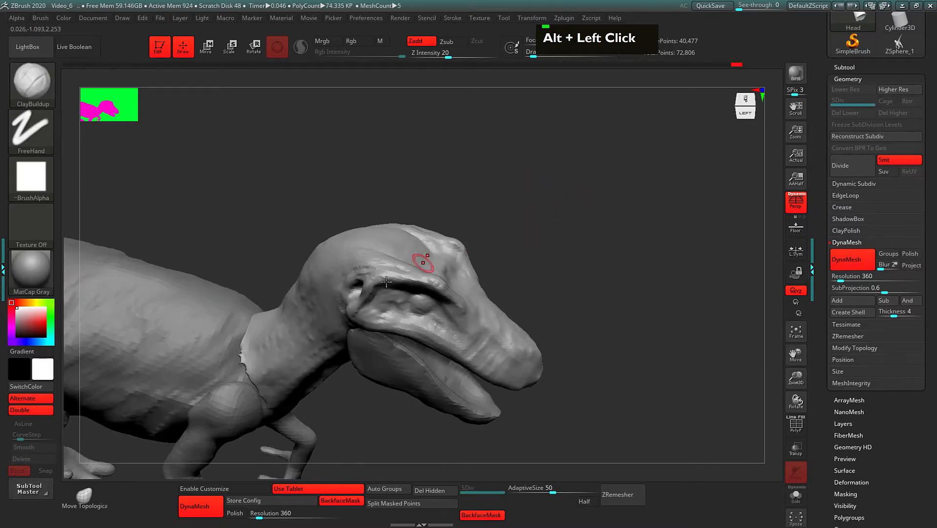
{"action": "double_click", "coordinate": [430, 274]}
{"action": "double_click", "coordinate": [458, 302]}
{"action": "double_click", "coordinate": [460, 308]}
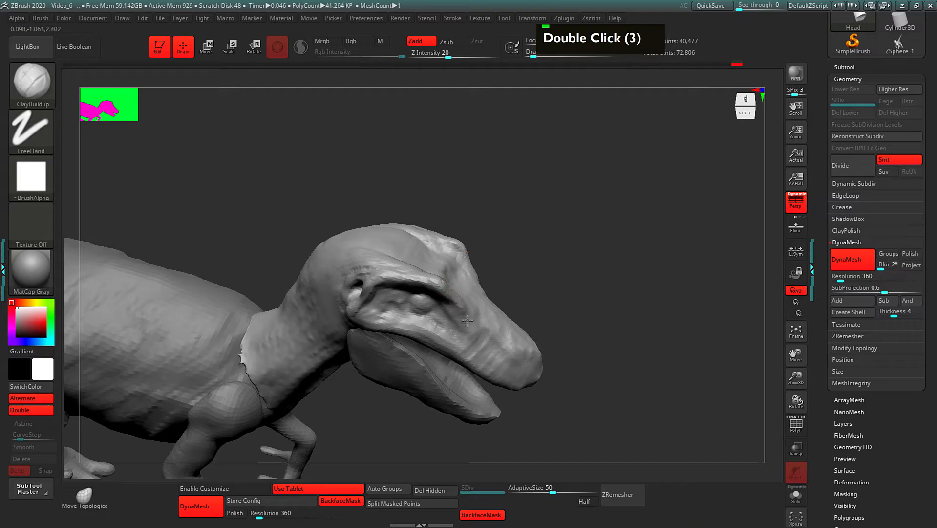
Build up the ridge along the upper jaw's edge from the back of the cheek towards the snout
{"action": "double_click", "coordinate": [565, 226]}
{"action": "left_click_drag", "start_coordinate": [565, 227], "coordinate": [522, 196], "text": "alt"}
{"action": "double_click", "coordinate": [366, 272]}
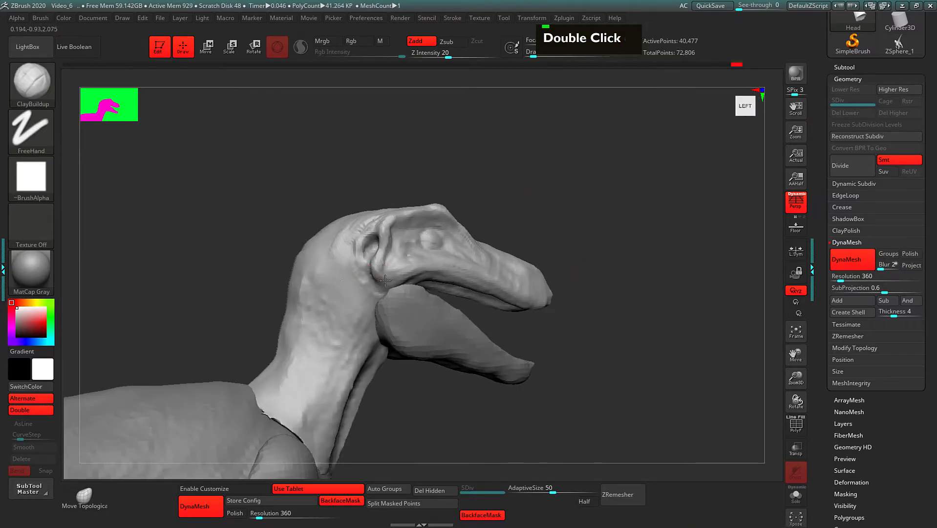
{"action": "double_click", "coordinate": [391, 273]}
{"action": "double_click", "coordinate": [425, 269]}
{"action": "double_click", "coordinate": [452, 271]}
{"action": "double_click", "coordinate": [465, 274]}
{"action": "double_click", "coordinate": [481, 282]}
{"action": "double_click", "coordinate": [489, 288]}
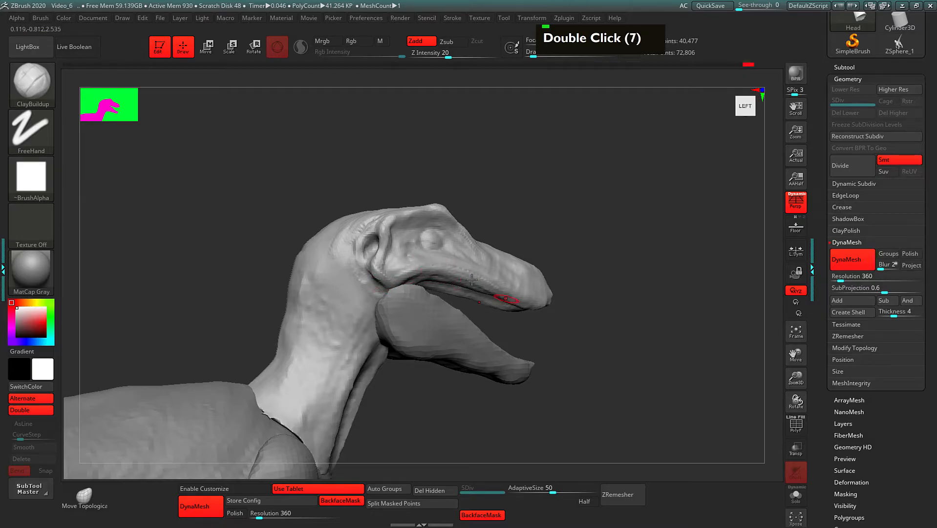
Remesh the head's DynaMesh and carve the surface behind and above the ear hole with repeated ClayBuildup strokes
{"action": "left_click", "coordinate": [553, 225], "text": "alt"}
{"action": "left_click_drag", "start_coordinate": [553, 226], "coordinate": [592, 226], "text": "alt"}
{"action": "left_click_drag", "start_coordinate": [403, 251], "coordinate": [396, 245], "text": "alt"}
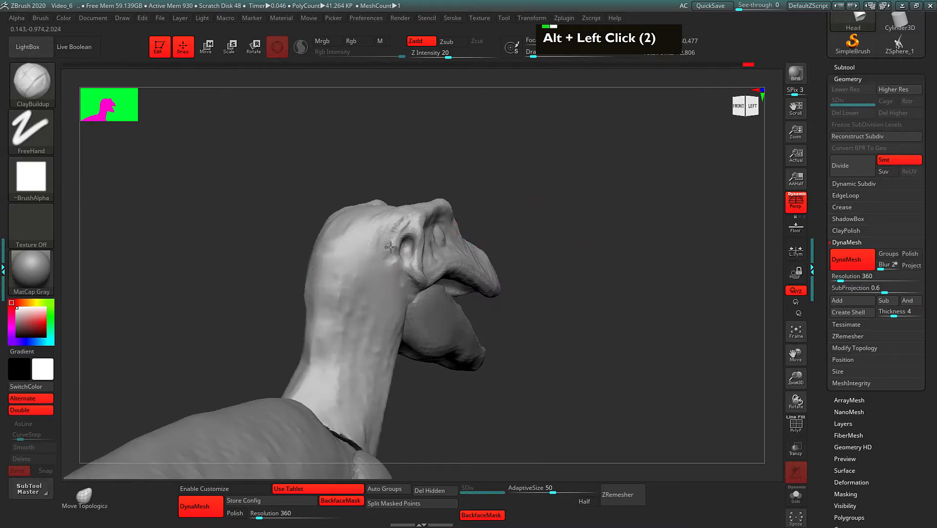
{"action": "mouse_move", "coordinate": [468, 151]}
{"action": "left_mouse_down", "text": "alt"}
{"action": "mouse_move", "coordinate": [508, 192]}
{"action": "mouse_move", "coordinate": [379, 205]}
{"action": "mouse_move", "coordinate": [366, 179]}
{"action": "left_mouse_up", "text": "alt"}
{"action": "mouse_move", "coordinate": [507, 174]}
{"action": "left_mouse_down", "text": "ctrl"}
{"action": "mouse_move", "coordinate": [530, 168]}
{"action": "mouse_move", "coordinate": [543, 223]}
{"action": "mouse_move", "coordinate": [523, 209]}
{"action": "left_mouse_up", "text": "ctrl"}
{"action": "left_click_drag", "start_coordinate": [402, 215], "coordinate": [389, 226], "text": "alt"}
{"action": "left_click_drag", "start_coordinate": [404, 259], "coordinate": [390, 208], "text": "alt"}
{"action": "left_click_drag", "start_coordinate": [408, 272], "coordinate": [385, 199], "text": "alt"}
{"action": "left_click_drag", "start_coordinate": [395, 244], "coordinate": [384, 212], "text": "alt"}
{"action": "left_click_drag", "start_coordinate": [411, 281], "coordinate": [390, 221], "text": "alt"}
{"action": "mouse_move", "coordinate": [396, 244]}
{"action": "left_mouse_down", "text": "alt"}
{"action": "mouse_move", "coordinate": [380, 201]}
{"action": "mouse_move", "coordinate": [392, 216]}
{"action": "left_mouse_up", "text": "alt"}
{"action": "left_click_drag", "start_coordinate": [400, 239], "coordinate": [392, 214], "text": "alt"}
{"action": "mouse_move", "coordinate": [398, 235]}
{"action": "left_mouse_down", "text": "alt"}
{"action": "mouse_move", "coordinate": [391, 182]}
{"action": "mouse_move", "coordinate": [404, 196]}
{"action": "mouse_move", "coordinate": [424, 188]}
{"action": "mouse_move", "coordinate": [392, 197]}
{"action": "mouse_move", "coordinate": [424, 188]}
{"action": "left_mouse_up", "text": "alt"}
{"action": "mouse_move", "coordinate": [412, 177]}
{"action": "left_mouse_down"}
{"action": "mouse_move", "coordinate": [417, 203]}
{"action": "mouse_move", "coordinate": [419, 192]}
{"action": "left_mouse_up"}
Switch to the TrimDynamic brush, set the draw size to 43, and flatten the side and tip of the snout
{"action": "mouse_move", "coordinate": [618, 179]}
{"action": "left_mouse_down", "text": "alt"}
{"action": "mouse_move", "coordinate": [628, 230]}
{"action": "mouse_move", "coordinate": [639, 188]}
{"action": "mouse_move", "coordinate": [575, 195]}
{"action": "mouse_move", "coordinate": [606, 195]}
{"action": "mouse_move", "coordinate": [613, 229]}
{"action": "left_mouse_up", "text": "alt"}
{"action": "double_click", "coordinate": [639, 188]}
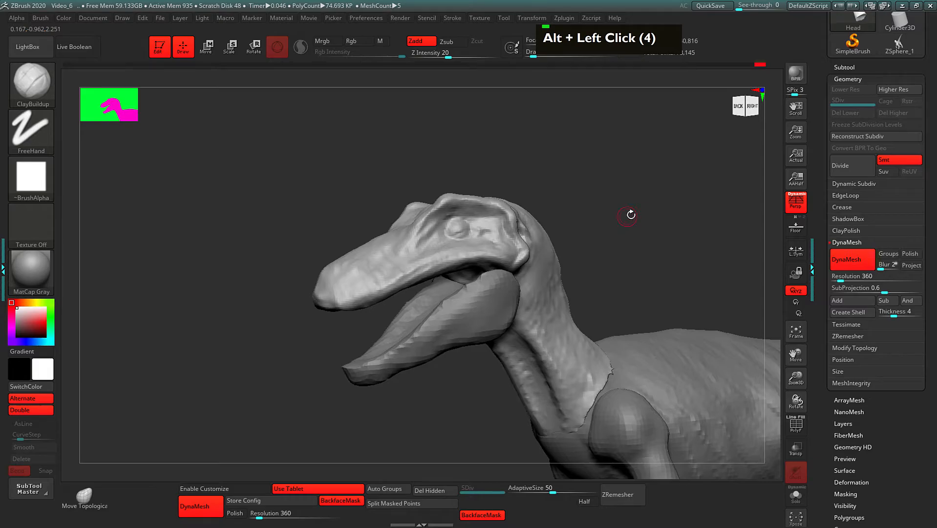
{"action": "key", "text": "b"}
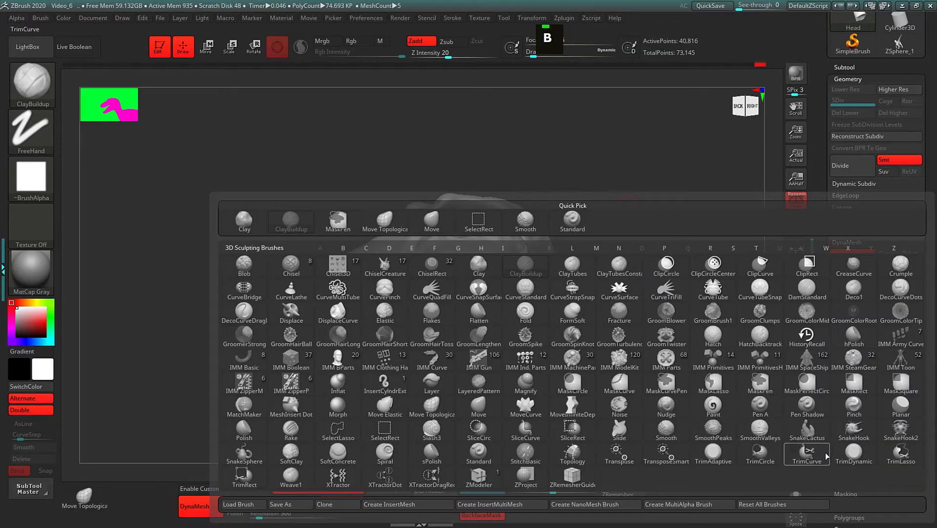
{"action": "left_click", "coordinate": [853, 455]}
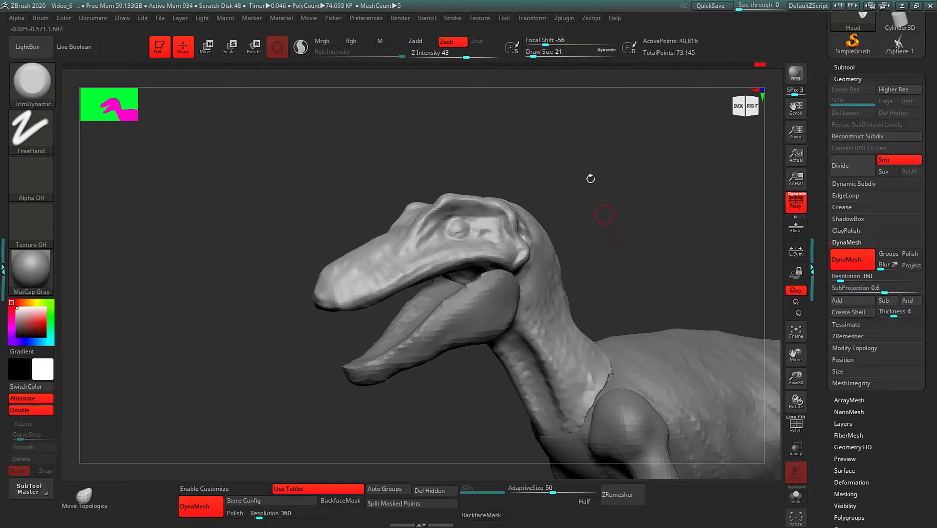
{"action": "left_click_drag", "start_coordinate": [597, 178], "coordinate": [612, 161], "text": "alt"}
{"action": "key", "text": "space"}
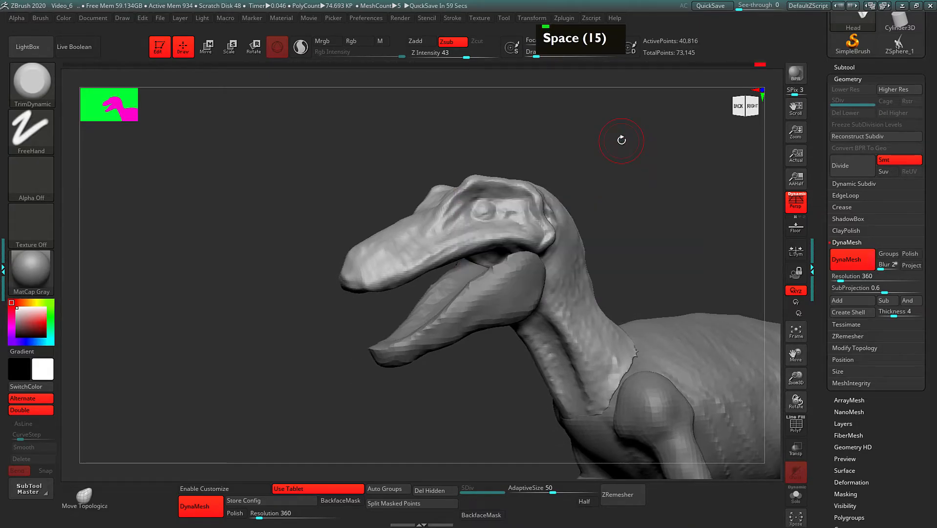
{"action": "left_click_drag", "start_coordinate": [633, 175], "coordinate": [650, 206], "text": "alt"}
{"action": "key", "text": "space"}
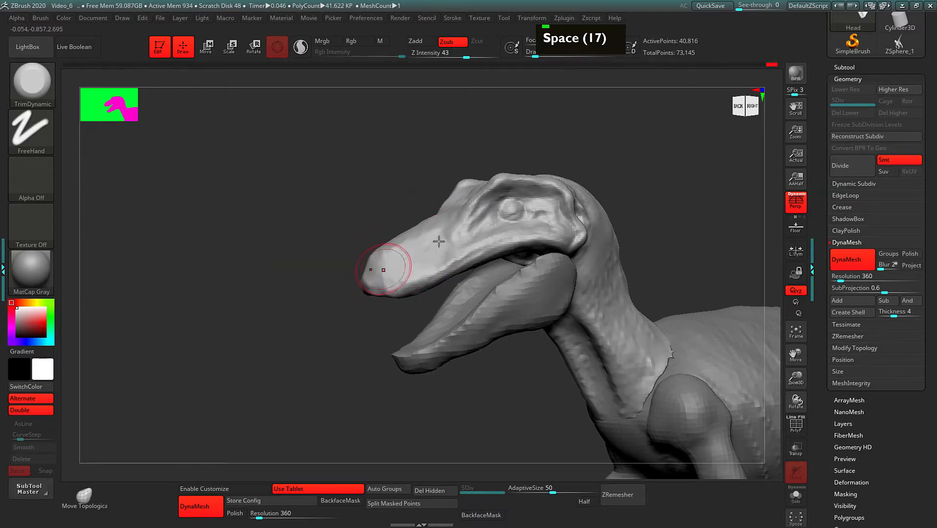
{"action": "mouse_move", "coordinate": [268, 330]}
{"action": "left_mouse_down", "text": "alt"}
{"action": "mouse_move", "coordinate": [349, 328]}
{"action": "mouse_move", "coordinate": [391, 314]}
{"action": "left_mouse_up", "text": "alt"}
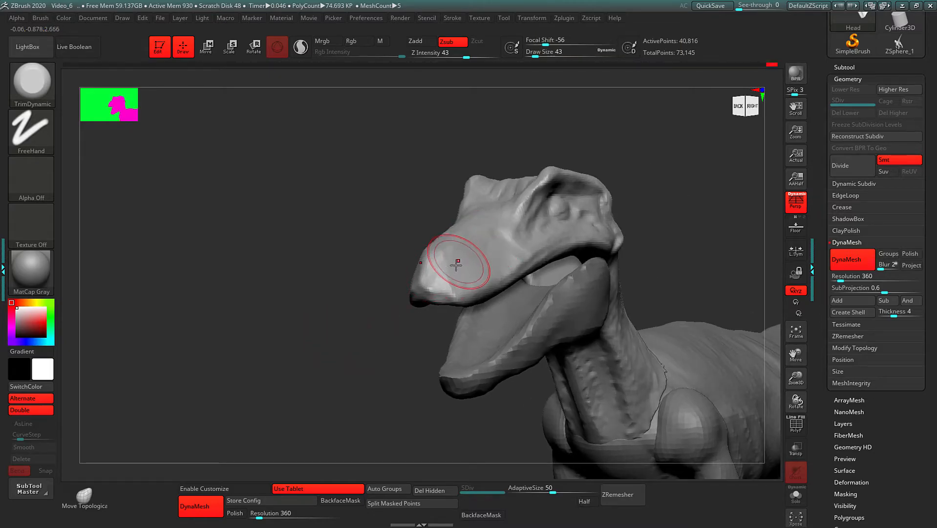
{"action": "left_click_drag", "start_coordinate": [332, 224], "coordinate": [369, 229], "text": "alt"}
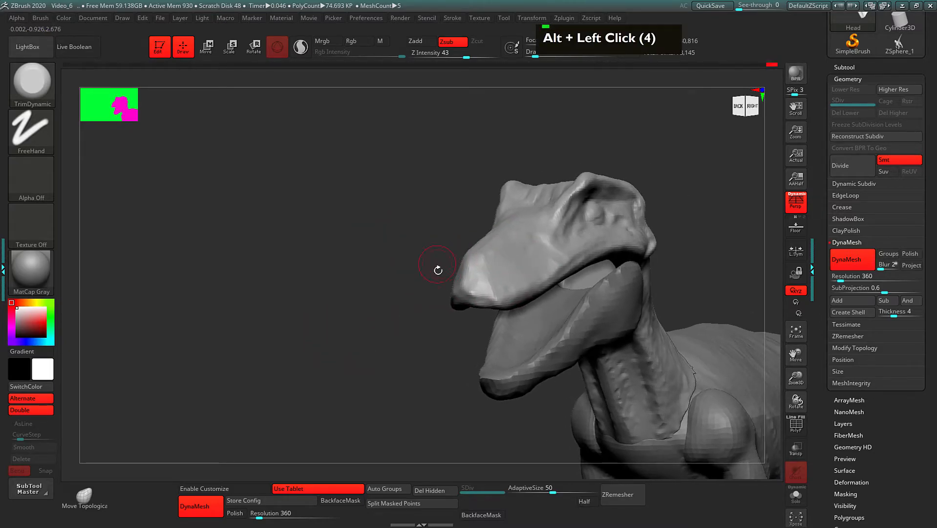
{"action": "mouse_move", "coordinate": [479, 258]}
{"action": "left_mouse_down"}
{"action": "mouse_move", "coordinate": [488, 294]}
{"action": "mouse_move", "coordinate": [535, 284]}
{"action": "left_mouse_up"}
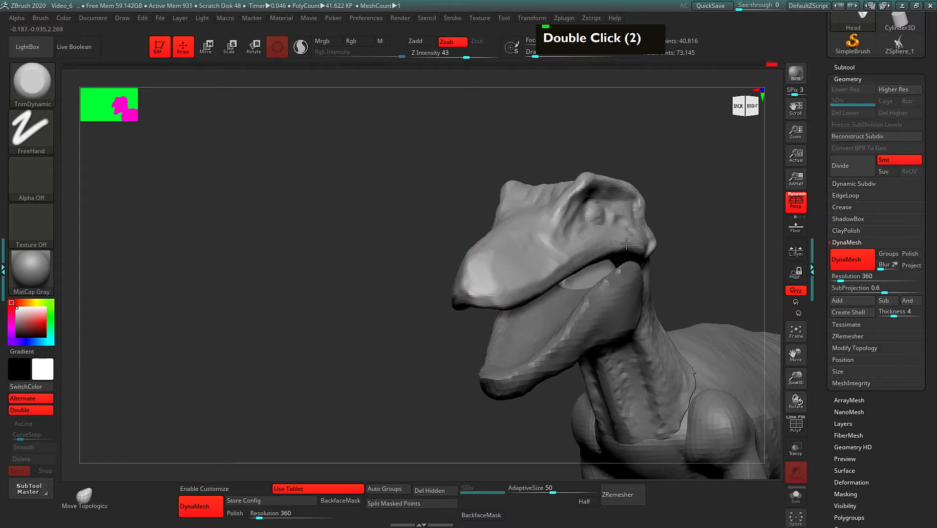
Flatten the outer surface of the brow ridge above the eye with TrimDynamic, adjusting the brush size
{"action": "left_click_drag", "start_coordinate": [665, 170], "coordinate": [611, 147]}
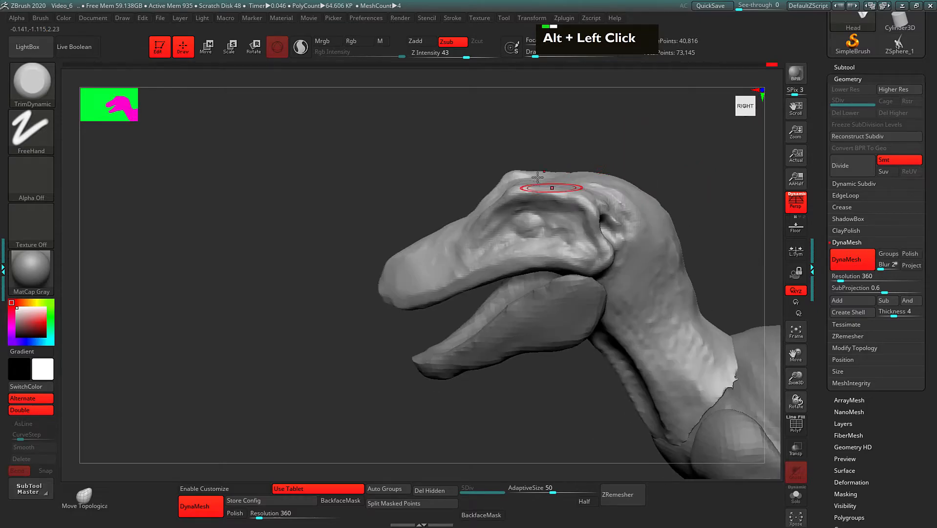
{"action": "left_click_drag", "start_coordinate": [526, 189], "coordinate": [543, 196]}
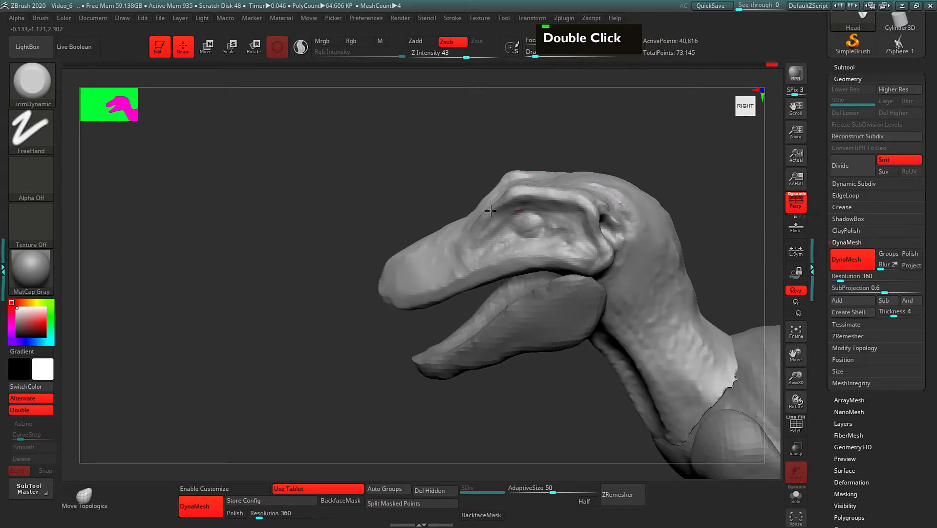
{"action": "double_click", "coordinate": [502, 200]}
{"action": "mouse_move", "coordinate": [573, 142]}
{"action": "left_mouse_down"}
{"action": "mouse_move", "coordinate": [596, 132]}
{"action": "mouse_move", "coordinate": [599, 142]}
{"action": "left_mouse_up"}
{"action": "key", "text": "space"}
{"action": "key", "text": "space"}
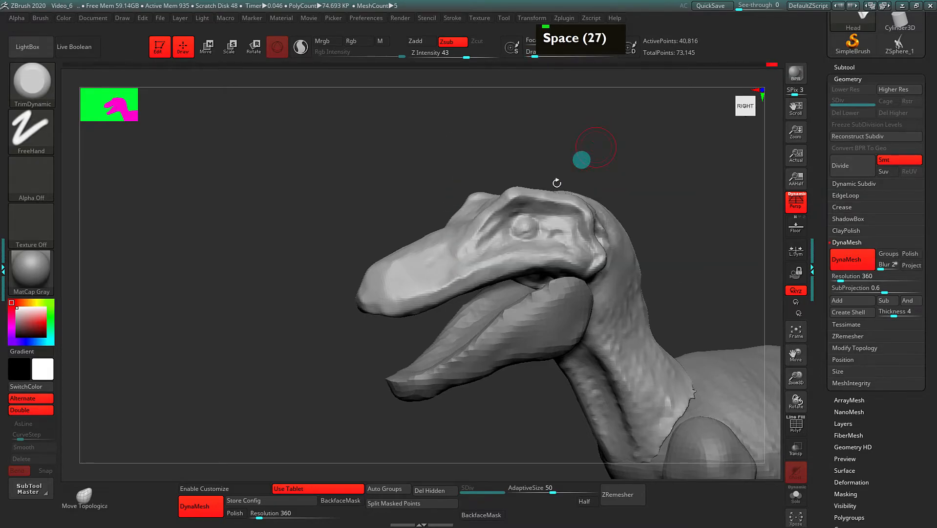
{"action": "double_click", "coordinate": [538, 193]}
{"action": "double_click", "coordinate": [559, 201]}
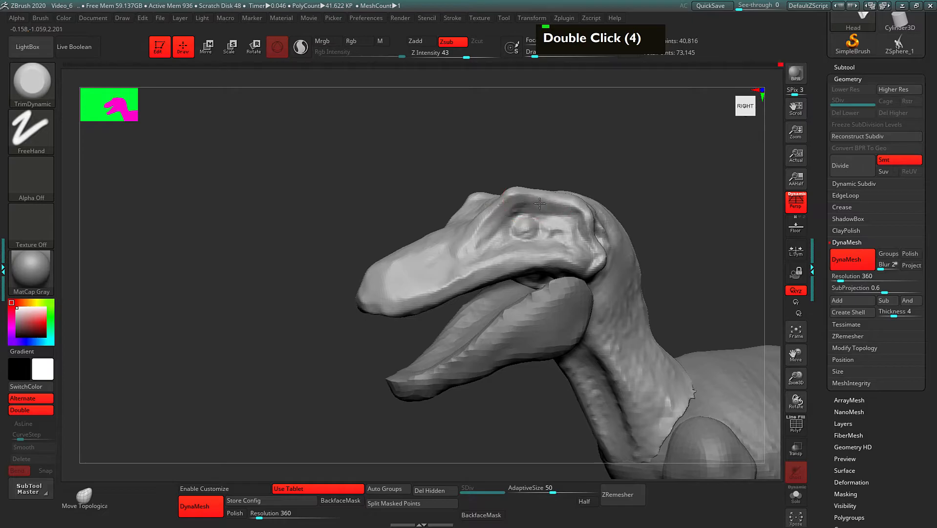
Adjust the brush size and flatten the ridge at the back of the eye socket and cheek with TrimDynamic
{"action": "key", "text": "space"}
{"action": "left_click_drag", "start_coordinate": [610, 161], "coordinate": [558, 173], "text": "alt"}
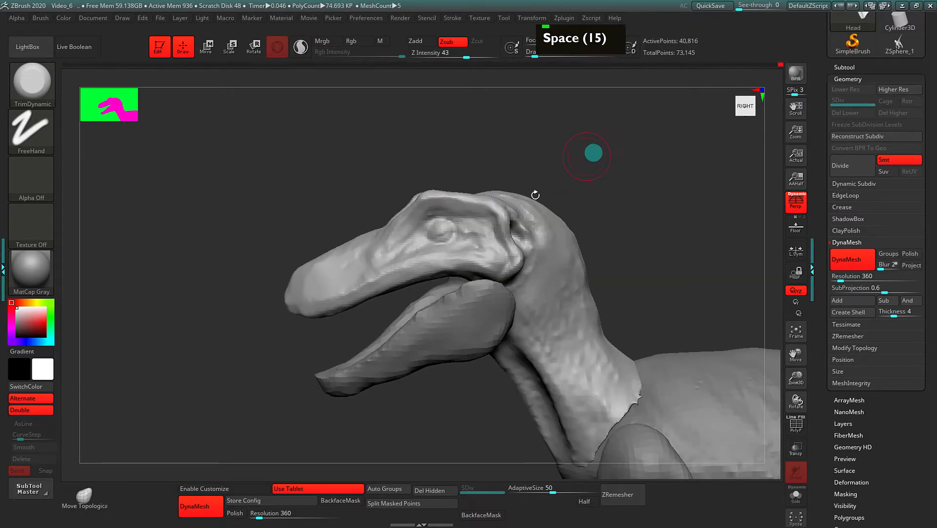
{"action": "left_click_drag", "start_coordinate": [505, 220], "coordinate": [503, 230]}
{"action": "double_click", "coordinate": [503, 235]}
{"action": "double_click", "coordinate": [519, 251]}
{"action": "double_click", "coordinate": [513, 266]}
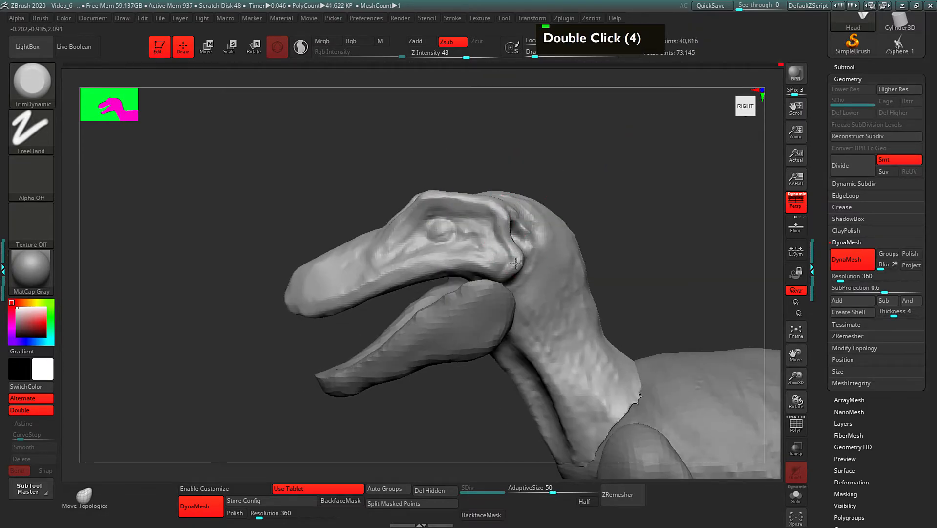
Flatten the top of the brow, the forehead and the upper snout with TrimDynamic from above
{"action": "mouse_move", "coordinate": [602, 192]}
{"action": "left_mouse_down"}
{"action": "mouse_move", "coordinate": [644, 180]}
{"action": "mouse_move", "coordinate": [617, 199]}
{"action": "mouse_move", "coordinate": [600, 197]}
{"action": "left_mouse_up"}
{"action": "left_click_drag", "start_coordinate": [601, 197], "coordinate": [501, 262], "text": "alt"}
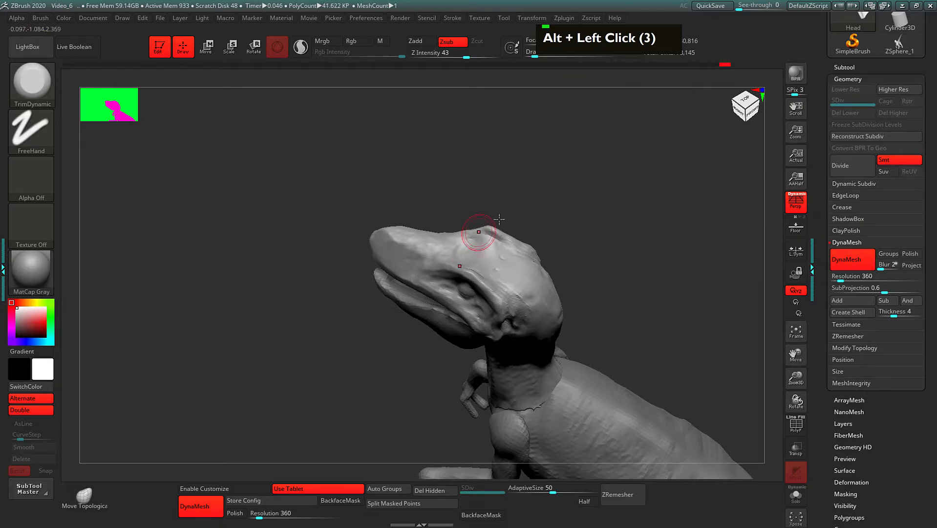
{"action": "left_click_drag", "start_coordinate": [579, 161], "coordinate": [575, 211], "text": "alt"}
{"action": "mouse_move", "coordinate": [460, 262]}
{"action": "left_mouse_down", "text": "alt"}
{"action": "mouse_move", "coordinate": [519, 202]}
{"action": "mouse_move", "coordinate": [464, 273]}
{"action": "left_mouse_up", "text": "alt"}
{"action": "key", "text": "alt"}
{"action": "key", "text": "alt"}
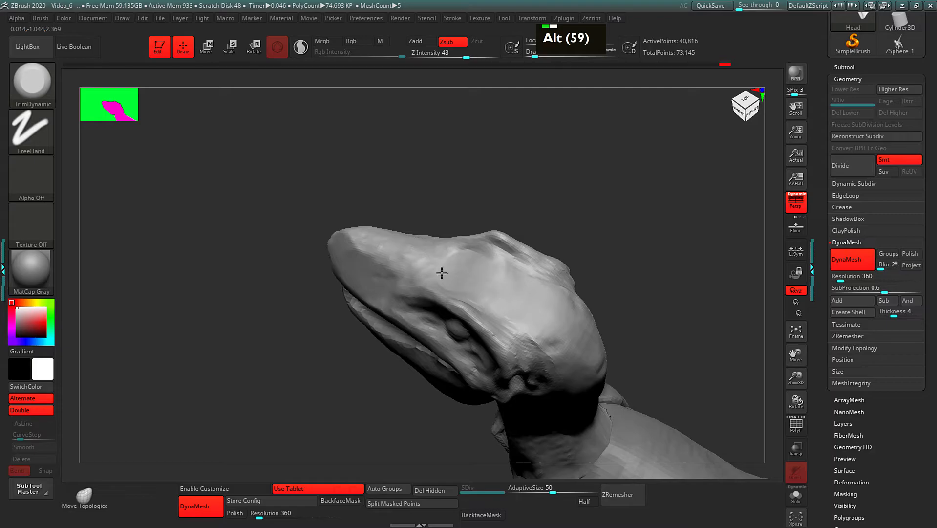
{"action": "left_click_drag", "start_coordinate": [575, 203], "coordinate": [645, 195]}
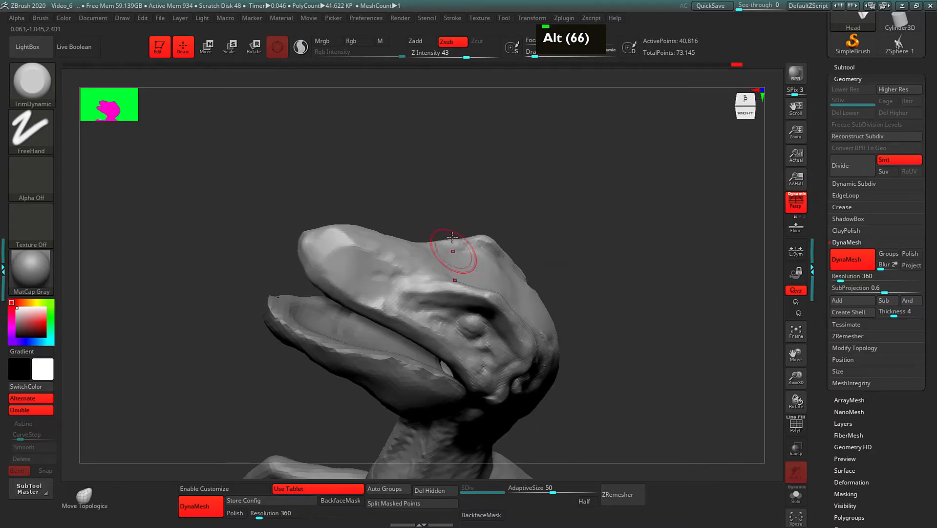
{"action": "double_click", "coordinate": [379, 250]}
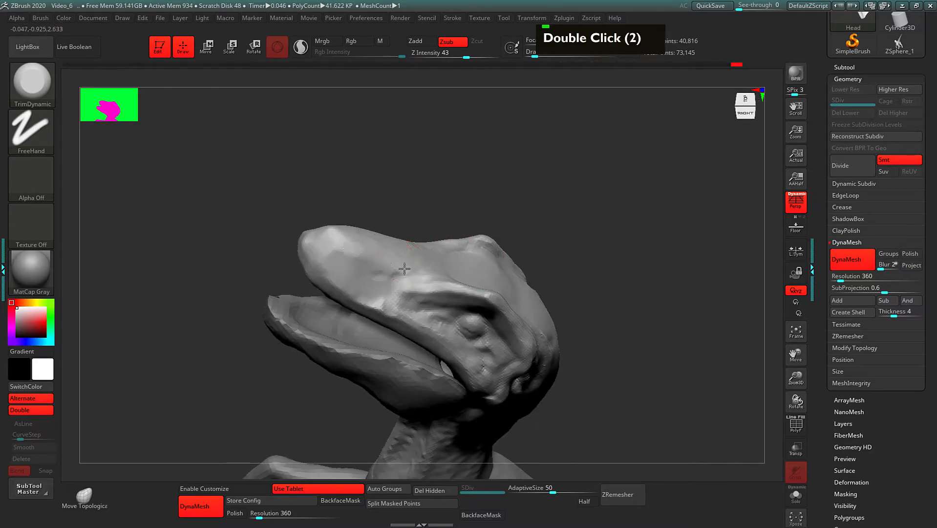
Flatten the upper jaw's lip edge and the tip of the snout with TrimDynamic
{"action": "left_click_drag", "start_coordinate": [511, 210], "coordinate": [552, 167]}
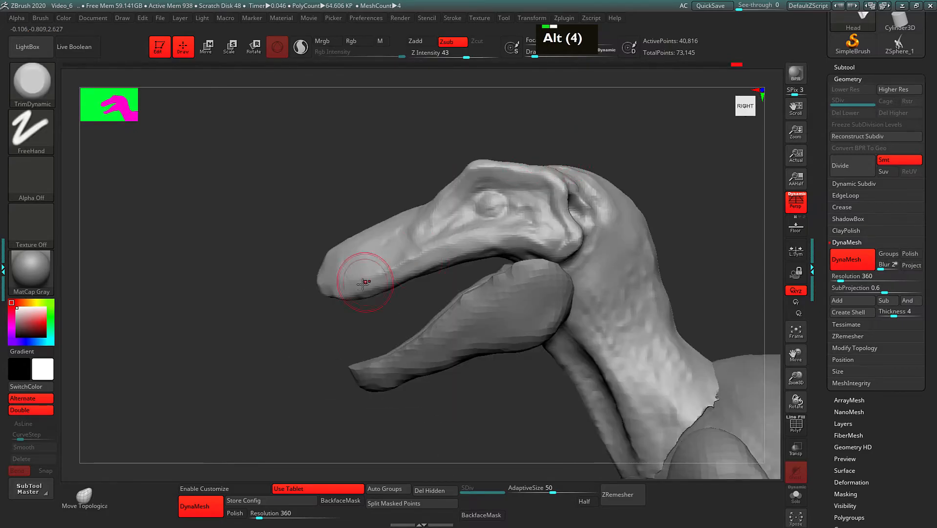
{"action": "double_click", "coordinate": [337, 287]}
{"action": "double_click", "coordinate": [466, 256]}
{"action": "left_click", "coordinate": [372, 301], "text": "alt"}
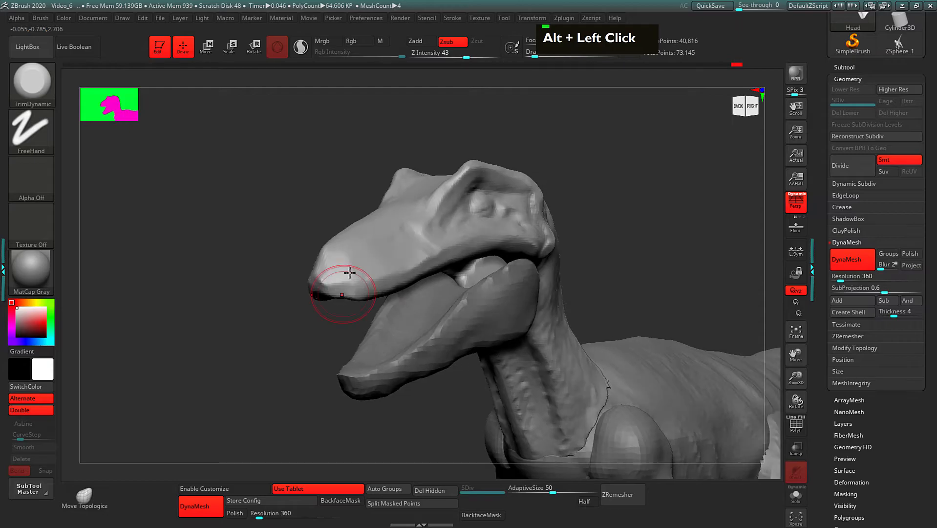
Adjust the brush size and flatten the front of the brow ridge where it meets the snout with TrimDynamic
{"action": "key", "text": "space"}
{"action": "left_click_drag", "start_coordinate": [584, 155], "coordinate": [582, 155]}
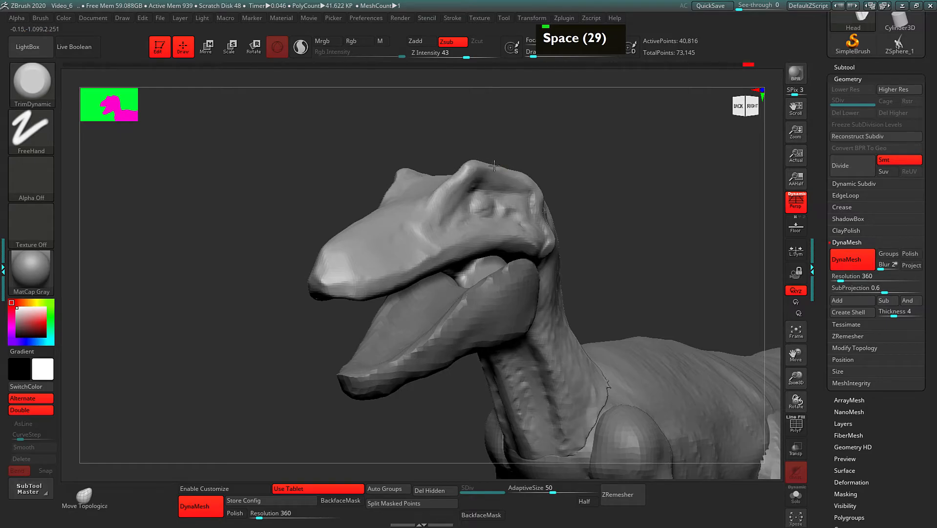
{"action": "double_click", "coordinate": [457, 172]}
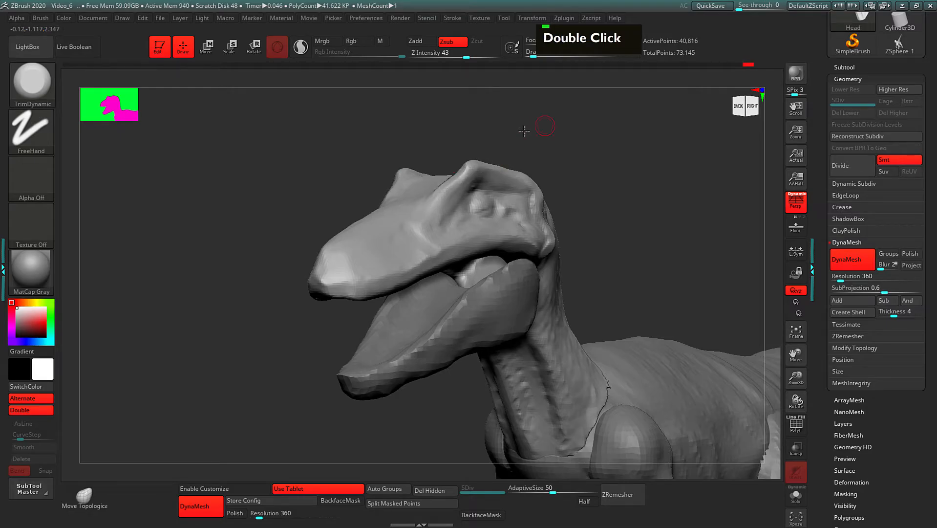
{"action": "double_click", "coordinate": [435, 205]}
{"action": "left_click_drag", "start_coordinate": [478, 150], "coordinate": [460, 176]}
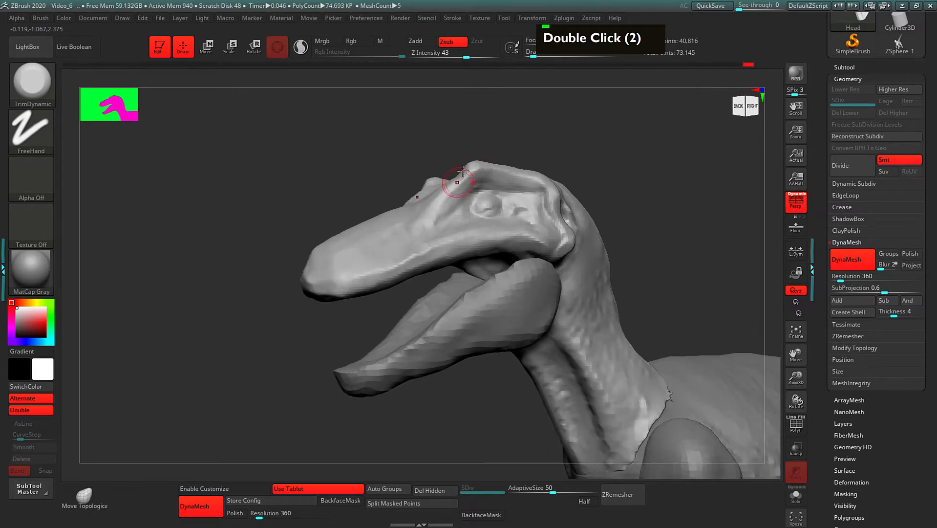
Flatten the brow ridge and the surface around the eye on the head's left side with TrimDynamic
{"action": "left_click_drag", "start_coordinate": [490, 136], "coordinate": [460, 237]}
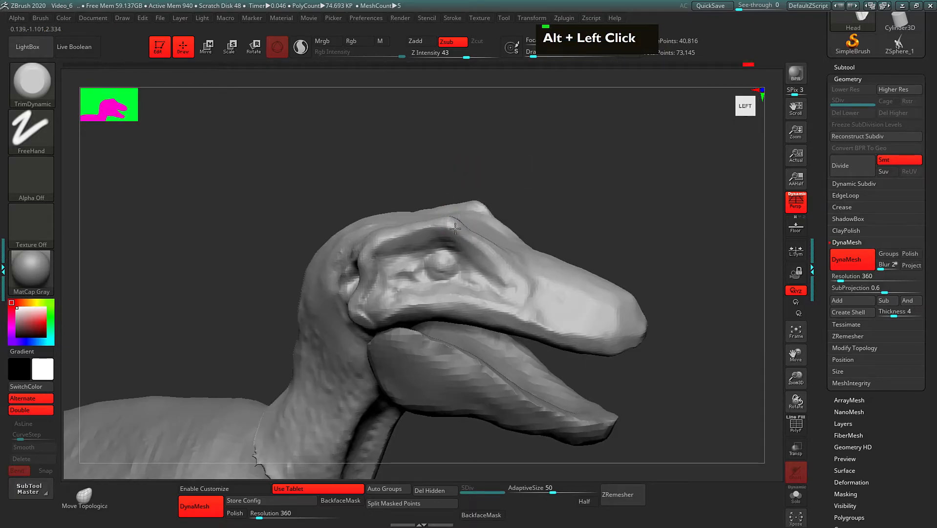
{"action": "left_click_drag", "start_coordinate": [565, 203], "coordinate": [584, 182], "text": "alt"}
{"action": "left_click_drag", "start_coordinate": [512, 203], "coordinate": [475, 200]}
{"action": "left_click_drag", "start_coordinate": [568, 175], "coordinate": [558, 162], "text": "alt"}
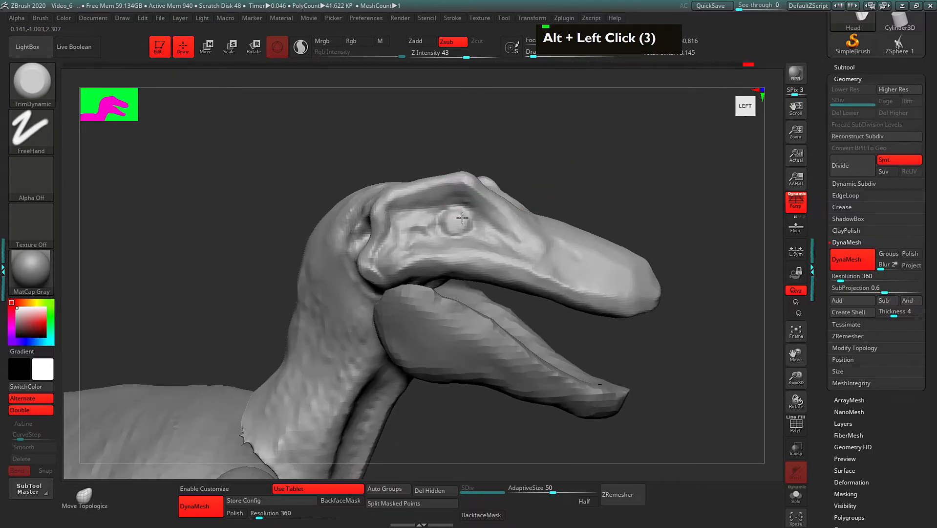
{"action": "left_click_drag", "start_coordinate": [456, 230], "coordinate": [459, 221], "text": "alt"}
{"action": "left_click_drag", "start_coordinate": [552, 186], "coordinate": [522, 186]}
Build up the brow ridge above the eye and its slope down toward the snout with ClayBuildup
{"action": "key", "text": "2"}
{"action": "mouse_move", "coordinate": [582, 175]}
{"action": "left_mouse_down"}
{"action": "mouse_move", "coordinate": [607, 159]}
{"action": "mouse_move", "coordinate": [629, 168]}
{"action": "left_mouse_up"}
{"action": "left_click_drag", "start_coordinate": [426, 213], "coordinate": [460, 201]}
{"action": "left_click_drag", "start_coordinate": [430, 210], "coordinate": [506, 202]}
{"action": "left_click_drag", "start_coordinate": [481, 197], "coordinate": [517, 207]}
{"action": "left_click_drag", "start_coordinate": [504, 198], "coordinate": [556, 253]}
{"action": "left_click_drag", "start_coordinate": [527, 218], "coordinate": [555, 249]}
{"action": "left_click_drag", "start_coordinate": [522, 213], "coordinate": [542, 235]}
Adjust the brush size and carve into the recess behind the eye with ClayBuildup
{"action": "mouse_move", "coordinate": [640, 159]}
{"action": "left_mouse_down"}
{"action": "mouse_move", "coordinate": [613, 156]}
{"action": "mouse_move", "coordinate": [627, 191]}
{"action": "mouse_move", "coordinate": [596, 205]}
{"action": "left_mouse_up"}
{"action": "key", "text": "space"}
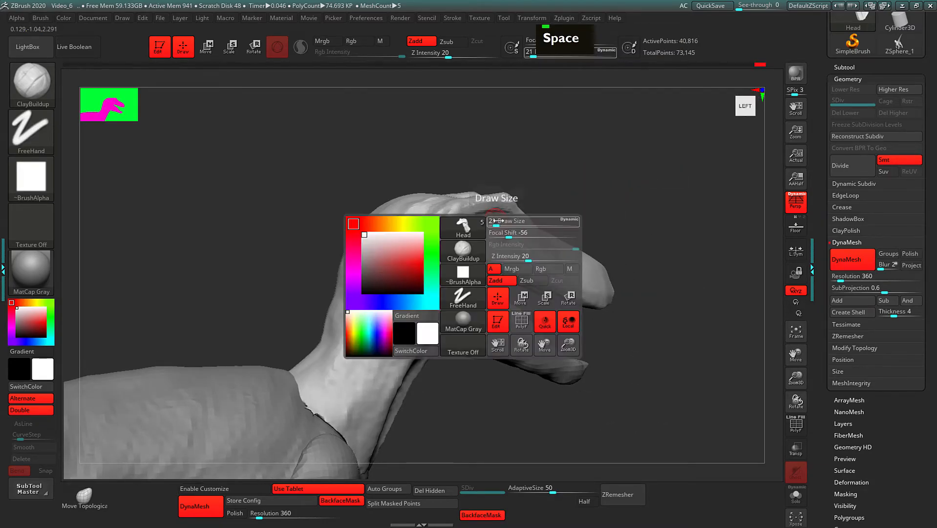
{"action": "left_click_drag", "start_coordinate": [489, 217], "coordinate": [521, 197]}
{"action": "double_click", "coordinate": [439, 236]}
{"action": "left_click", "coordinate": [445, 233], "text": "alt"}
{"action": "left_click", "coordinate": [445, 234], "text": "alt"}
{"action": "left_click", "coordinate": [444, 245], "text": "alt"}
{"action": "left_click", "coordinate": [439, 254], "text": "alt"}
Build up the side of the snout with short vertical ClayBuildup strokes running toward its tip
{"action": "double_click", "coordinate": [471, 281]}
{"action": "double_click", "coordinate": [489, 271]}
{"action": "double_click", "coordinate": [498, 268]}
{"action": "double_click", "coordinate": [508, 266]}
{"action": "double_click", "coordinate": [518, 266]}
{"action": "double_click", "coordinate": [527, 268]}
{"action": "double_click", "coordinate": [538, 271]}
{"action": "mouse_move", "coordinate": [652, 230]}
{"action": "left_mouse_down"}
{"action": "mouse_move", "coordinate": [661, 172]}
{"action": "mouse_move", "coordinate": [611, 223]}
{"action": "left_mouse_up"}
{"action": "left_click_drag", "start_coordinate": [561, 278], "coordinate": [564, 245]}
{"action": "double_click", "coordinate": [568, 258]}
{"action": "double_click", "coordinate": [571, 270]}
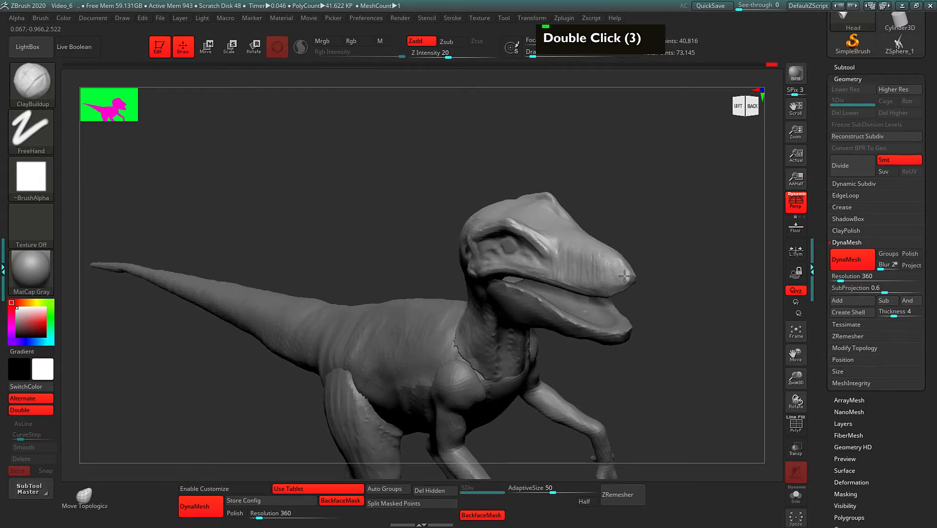
{"action": "left_click_drag", "start_coordinate": [620, 278], "coordinate": [619, 226]}
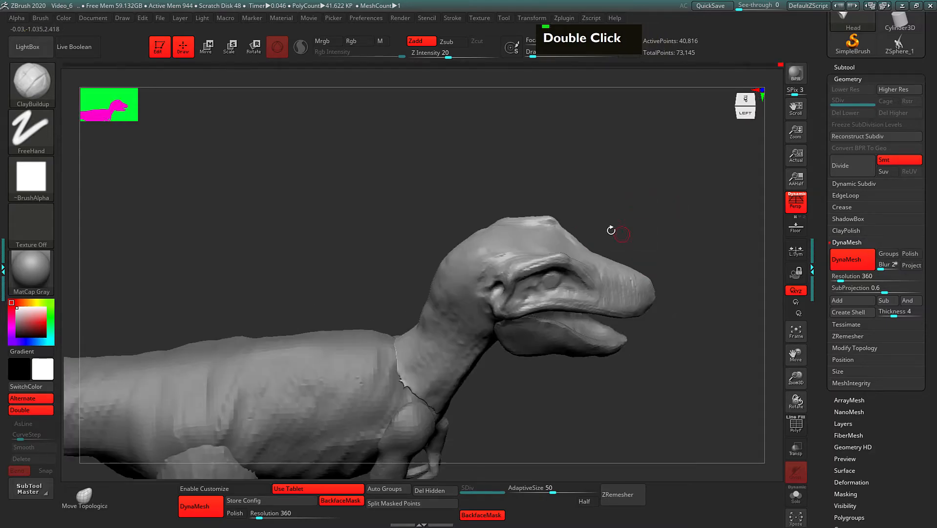
Isolate the head with Solo, adjust the brush size, and build up the side of the neck with ClayBuildup
{"action": "mouse_move", "coordinate": [601, 372]}
{"action": "left_mouse_down"}
{"action": "mouse_move", "coordinate": [635, 215]}
{"action": "mouse_move", "coordinate": [684, 235]}
{"action": "mouse_move", "coordinate": [664, 251]}
{"action": "mouse_move", "coordinate": [483, 296]}
{"action": "mouse_move", "coordinate": [503, 322]}
{"action": "mouse_move", "coordinate": [489, 362]}
{"action": "mouse_move", "coordinate": [503, 428]}
{"action": "mouse_move", "coordinate": [609, 361]}
{"action": "mouse_move", "coordinate": [528, 360]}
{"action": "left_mouse_up"}
{"action": "key", "text": "space"}
{"action": "mouse_move", "coordinate": [421, 298]}
{"action": "left_mouse_down", "text": "alt"}
{"action": "mouse_move", "coordinate": [459, 315]}
{"action": "mouse_move", "coordinate": [440, 371]}
{"action": "mouse_move", "coordinate": [457, 398]}
{"action": "left_mouse_up", "text": "alt"}
{"action": "mouse_move", "coordinate": [594, 349]}
{"action": "left_mouse_down", "text": "alt"}
{"action": "mouse_move", "coordinate": [618, 339]}
{"action": "mouse_move", "coordinate": [602, 310]}
{"action": "mouse_move", "coordinate": [581, 318]}
{"action": "mouse_move", "coordinate": [548, 291]}
{"action": "mouse_move", "coordinate": [615, 295]}
{"action": "mouse_move", "coordinate": [410, 314]}
{"action": "mouse_move", "coordinate": [416, 349]}
{"action": "left_mouse_up", "text": "alt"}
{"action": "left_click_drag", "start_coordinate": [426, 284], "coordinate": [416, 325]}
{"action": "left_click_drag", "start_coordinate": [424, 312], "coordinate": [415, 355]}
{"action": "left_click_drag", "start_coordinate": [431, 295], "coordinate": [418, 342]}
{"action": "left_click_drag", "start_coordinate": [430, 325], "coordinate": [426, 369]}
{"action": "mouse_move", "coordinate": [488, 276]}
{"action": "left_mouse_down"}
{"action": "mouse_move", "coordinate": [483, 320]}
{"action": "mouse_move", "coordinate": [525, 297]}
{"action": "mouse_move", "coordinate": [550, 268]}
{"action": "left_mouse_up"}
{"action": "left_click_drag", "start_coordinate": [464, 320], "coordinate": [450, 352]}
{"action": "left_click_drag", "start_coordinate": [471, 318], "coordinate": [457, 364]}
{"action": "left_click_drag", "start_coordinate": [479, 322], "coordinate": [462, 357]}
Build up the back of the skull behind the ear hole with short ClayBuildup strokes
{"action": "mouse_move", "coordinate": [526, 266]}
{"action": "left_mouse_down", "text": "alt"}
{"action": "mouse_move", "coordinate": [554, 254]}
{"action": "mouse_move", "coordinate": [513, 286]}
{"action": "left_mouse_up", "text": "alt"}
{"action": "left_click_drag", "start_coordinate": [457, 244], "coordinate": [449, 261]}
{"action": "mouse_move", "coordinate": [455, 235]}
{"action": "left_mouse_down"}
{"action": "mouse_move", "coordinate": [447, 257]}
{"action": "mouse_move", "coordinate": [445, 247]}
{"action": "left_mouse_up"}
{"action": "left_click_drag", "start_coordinate": [450, 222], "coordinate": [444, 242]}
{"action": "left_click_drag", "start_coordinate": [449, 217], "coordinate": [436, 252]}
{"action": "mouse_move", "coordinate": [513, 178]}
{"action": "left_mouse_down", "text": "alt"}
{"action": "mouse_move", "coordinate": [526, 192]}
{"action": "mouse_move", "coordinate": [562, 193]}
{"action": "left_mouse_up", "text": "alt"}
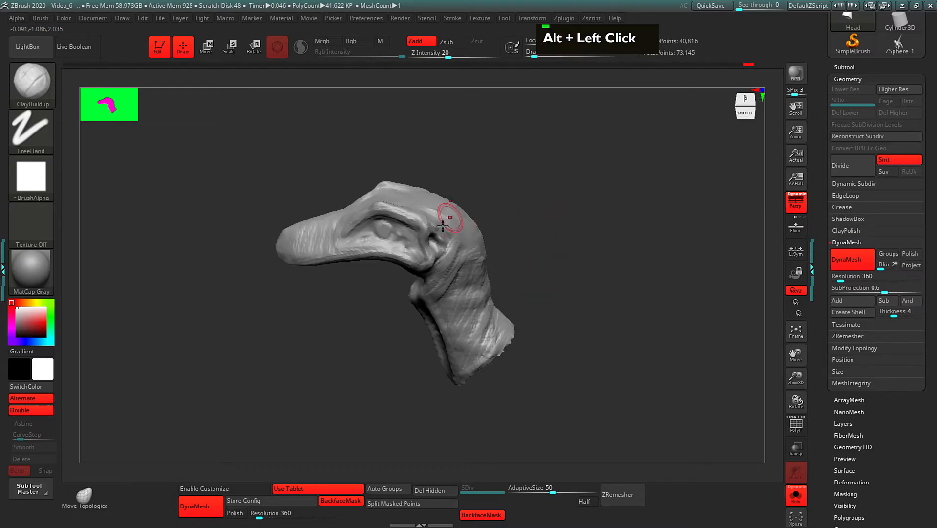
{"action": "left_click_drag", "start_coordinate": [454, 222], "coordinate": [446, 237]}
{"action": "left_click_drag", "start_coordinate": [449, 220], "coordinate": [441, 233]}
{"action": "left_click_drag", "start_coordinate": [443, 217], "coordinate": [435, 226]}
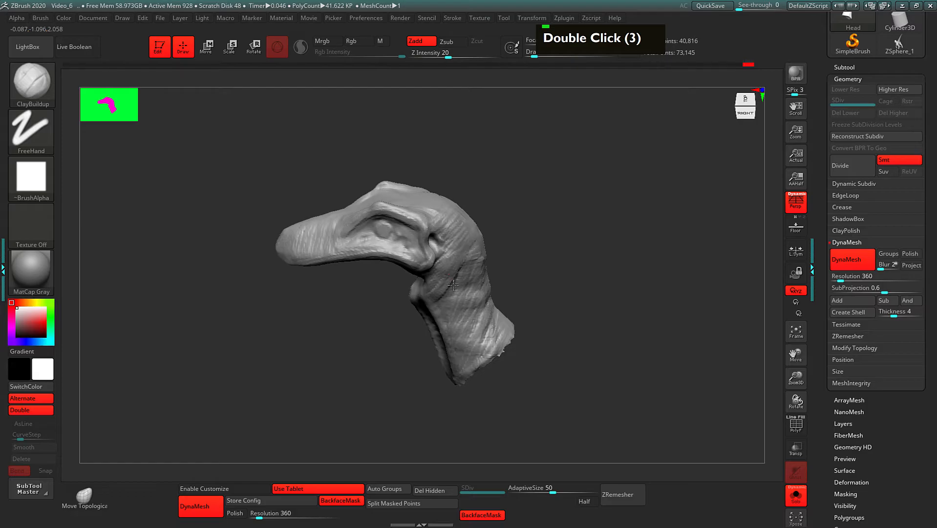
Build up muscle strands on the side of the neck and carve grooves between them toward the neck's base
{"action": "left_click_drag", "start_coordinate": [477, 282], "coordinate": [470, 317]}
{"action": "left_click_drag", "start_coordinate": [484, 293], "coordinate": [478, 345]}
{"action": "left_click_drag", "start_coordinate": [496, 310], "coordinate": [491, 357]}
{"action": "mouse_move", "coordinate": [543, 274]}
{"action": "left_mouse_down", "text": "alt"}
{"action": "mouse_move", "coordinate": [550, 257]}
{"action": "mouse_move", "coordinate": [491, 230]}
{"action": "mouse_move", "coordinate": [515, 245]}
{"action": "left_mouse_up", "text": "alt"}
{"action": "left_click_drag", "start_coordinate": [472, 276], "coordinate": [456, 301], "text": "alt"}
{"action": "left_click_drag", "start_coordinate": [498, 335], "coordinate": [491, 360], "text": "alt"}
{"action": "left_click_drag", "start_coordinate": [506, 316], "coordinate": [493, 357], "text": "alt"}
{"action": "mouse_move", "coordinate": [510, 322]}
{"action": "left_mouse_down", "text": "alt"}
{"action": "mouse_move", "coordinate": [499, 359]}
{"action": "mouse_move", "coordinate": [509, 354]}
{"action": "left_mouse_up", "text": "alt"}
{"action": "left_click_drag", "start_coordinate": [522, 337], "coordinate": [517, 363], "text": "alt"}
Build up the back of the neck from behind the skull down to its base with long ClayBuildup strokes
{"action": "left_click_drag", "start_coordinate": [559, 322], "coordinate": [575, 280], "text": "shift"}
{"action": "mouse_move", "coordinate": [597, 325]}
{"action": "left_mouse_down", "text": "alt"}
{"action": "mouse_move", "coordinate": [567, 283]}
{"action": "mouse_move", "coordinate": [561, 252]}
{"action": "left_mouse_up", "text": "alt"}
{"action": "double_click", "coordinate": [475, 233]}
{"action": "left_click_drag", "start_coordinate": [476, 240], "coordinate": [468, 301]}
{"action": "left_click_drag", "start_coordinate": [476, 264], "coordinate": [467, 304]}
{"action": "mouse_move", "coordinate": [478, 252]}
{"action": "left_mouse_down"}
{"action": "mouse_move", "coordinate": [473, 306]}
{"action": "mouse_move", "coordinate": [481, 323]}
{"action": "left_mouse_up"}
{"action": "left_click_drag", "start_coordinate": [498, 266], "coordinate": [501, 325]}
{"action": "left_click_drag", "start_coordinate": [501, 289], "coordinate": [504, 322]}
{"action": "left_click_drag", "start_coordinate": [496, 333], "coordinate": [491, 353]}
{"action": "left_click_drag", "start_coordinate": [519, 286], "coordinate": [512, 319]}
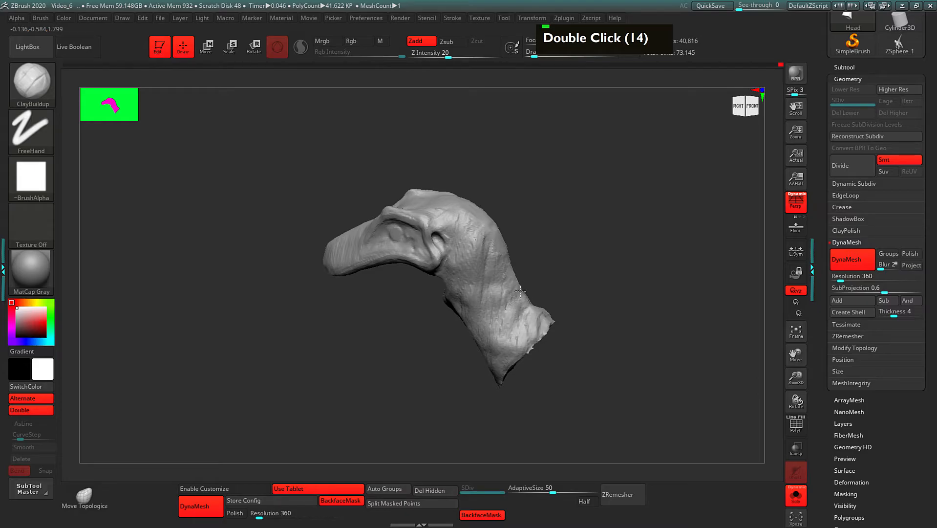
Build up the back of the skull and the forehead between the brow ridges with ClayBuildup
{"action": "left_click_drag", "start_coordinate": [487, 230], "coordinate": [487, 221]}
{"action": "left_click_drag", "start_coordinate": [534, 178], "coordinate": [582, 206], "text": "alt"}
{"action": "left_click_drag", "start_coordinate": [553, 178], "coordinate": [544, 220]}
{"action": "left_click_drag", "start_coordinate": [483, 228], "coordinate": [482, 231]}
{"action": "mouse_move", "coordinate": [554, 241]}
{"action": "left_mouse_down", "text": "alt"}
{"action": "mouse_move", "coordinate": [563, 222]}
{"action": "mouse_move", "coordinate": [523, 223]}
{"action": "left_mouse_up", "text": "alt"}
{"action": "mouse_move", "coordinate": [562, 192]}
{"action": "left_mouse_down"}
{"action": "mouse_move", "coordinate": [572, 221]}
{"action": "mouse_move", "coordinate": [608, 249]}
{"action": "left_mouse_up"}
{"action": "left_click_drag", "start_coordinate": [582, 211], "coordinate": [555, 192]}
{"action": "double_click", "coordinate": [531, 264]}
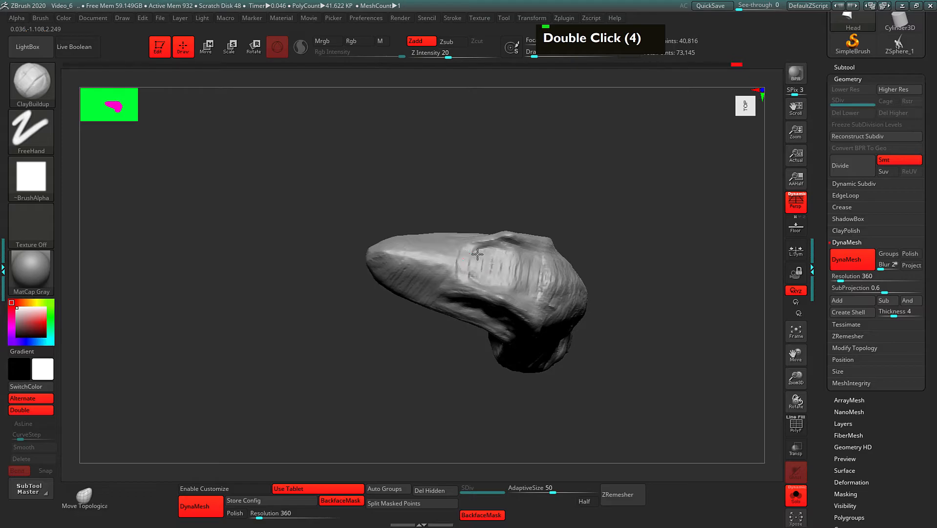
Shape the upper side and tip of the snout with ClayBuildup, adding short strokes across its surface
{"action": "mouse_move", "coordinate": [605, 234]}
{"action": "left_mouse_down", "text": "alt"}
{"action": "mouse_move", "coordinate": [598, 215]}
{"action": "mouse_move", "coordinate": [574, 225]}
{"action": "left_mouse_up", "text": "alt"}
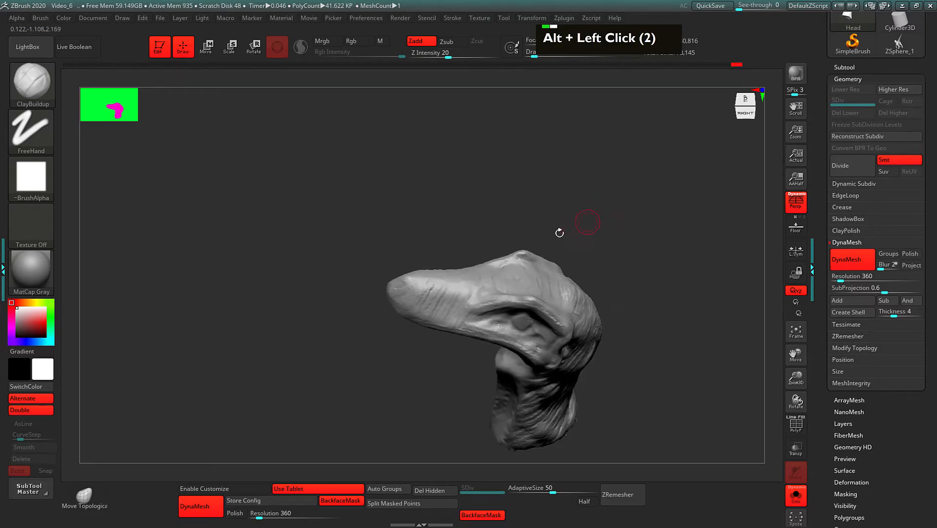
{"action": "left_click_drag", "start_coordinate": [476, 241], "coordinate": [495, 233]}
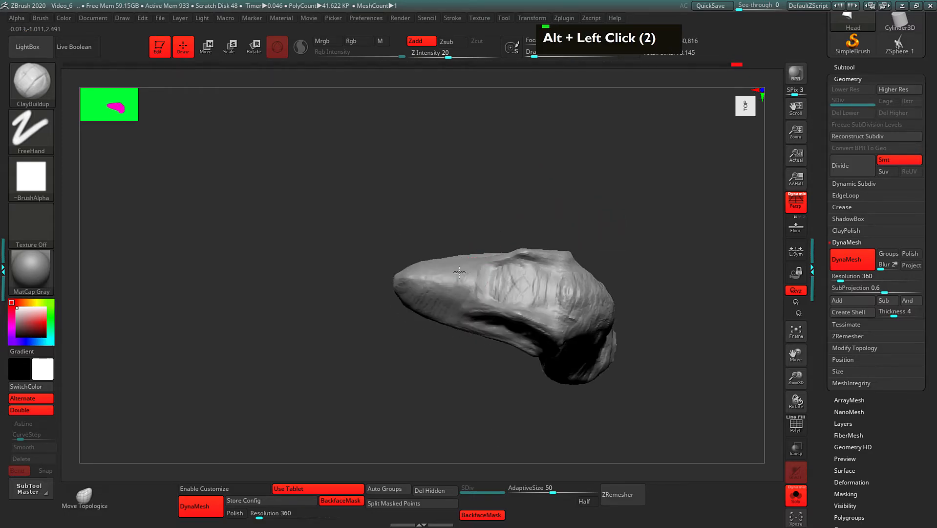
{"action": "mouse_move", "coordinate": [465, 271]}
{"action": "left_mouse_down", "text": "alt"}
{"action": "mouse_move", "coordinate": [475, 176]}
{"action": "mouse_move", "coordinate": [452, 222]}
{"action": "mouse_move", "coordinate": [462, 214]}
{"action": "mouse_move", "coordinate": [446, 266]}
{"action": "left_mouse_up", "text": "alt"}
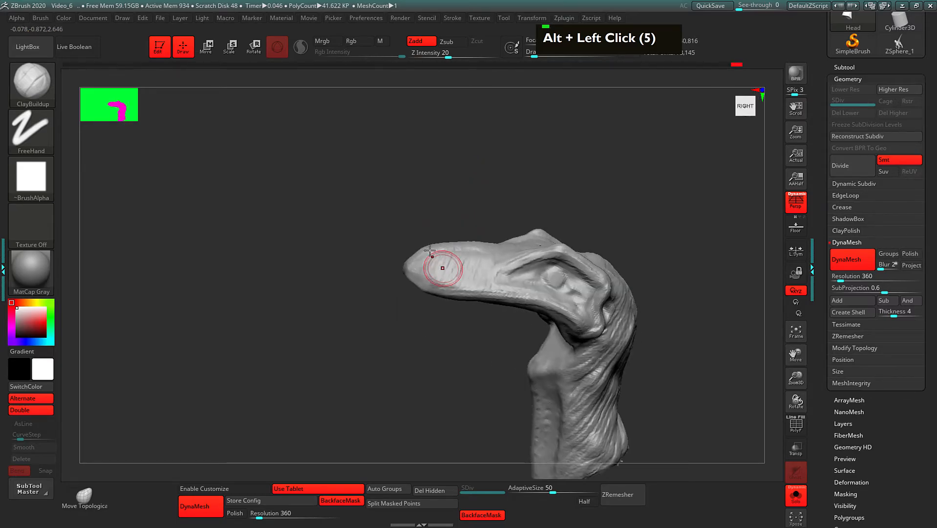
{"action": "double_click", "coordinate": [442, 253]}
{"action": "double_click", "coordinate": [441, 248]}
{"action": "mouse_move", "coordinate": [467, 184]}
{"action": "left_mouse_down"}
{"action": "mouse_move", "coordinate": [548, 199]}
{"action": "mouse_move", "coordinate": [454, 262]}
{"action": "left_mouse_up"}
{"action": "double_click", "coordinate": [457, 251]}
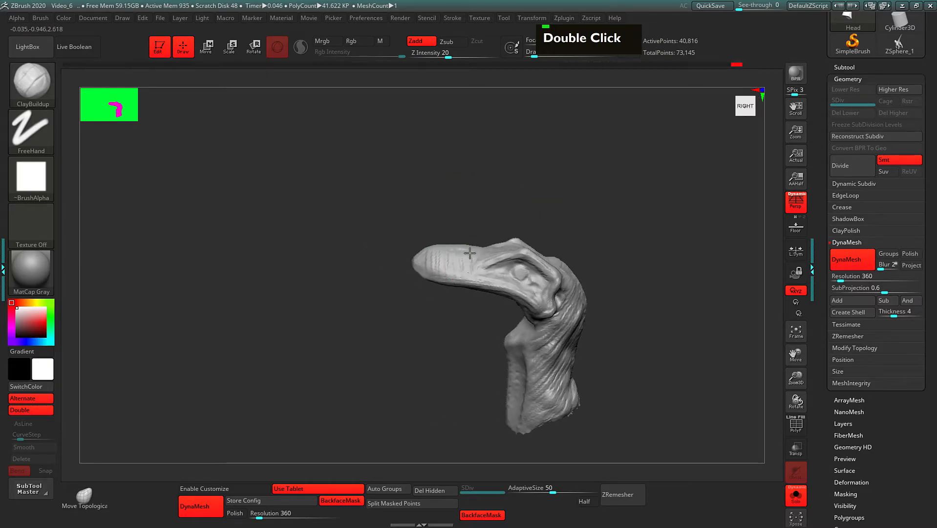
{"action": "double_click", "coordinate": [433, 252]}
{"action": "double_click", "coordinate": [498, 167]}
{"action": "double_click", "coordinate": [498, 168]}
Turn off Solo to show the whole body and carve down the side and top of the snout with ClayBuildup
{"action": "mouse_move", "coordinate": [498, 168]}
{"action": "left_mouse_down", "text": "alt"}
{"action": "mouse_move", "coordinate": [595, 166]}
{"action": "mouse_move", "coordinate": [636, 182]}
{"action": "left_mouse_up", "text": "alt"}
{"action": "left_click_drag", "start_coordinate": [450, 248], "coordinate": [413, 262], "text": "alt"}
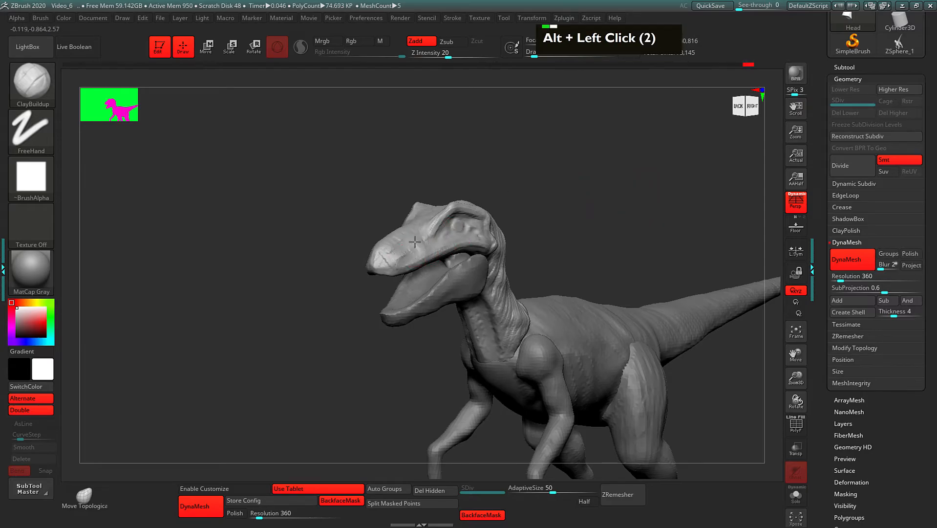
{"action": "left_click", "coordinate": [413, 237], "text": "alt"}
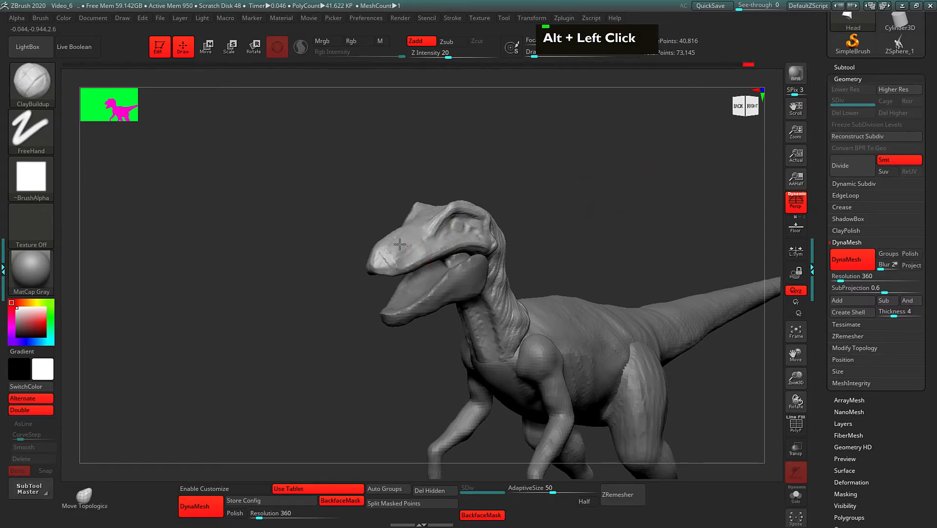
{"action": "left_click_drag", "start_coordinate": [455, 169], "coordinate": [496, 185]}
{"action": "left_click_drag", "start_coordinate": [396, 220], "coordinate": [390, 249], "text": "alt"}
{"action": "left_click_drag", "start_coordinate": [396, 218], "coordinate": [388, 249], "text": "alt"}
{"action": "left_click_drag", "start_coordinate": [395, 218], "coordinate": [384, 245], "text": "alt"}
{"action": "left_click_drag", "start_coordinate": [396, 212], "coordinate": [387, 243], "text": "alt"}
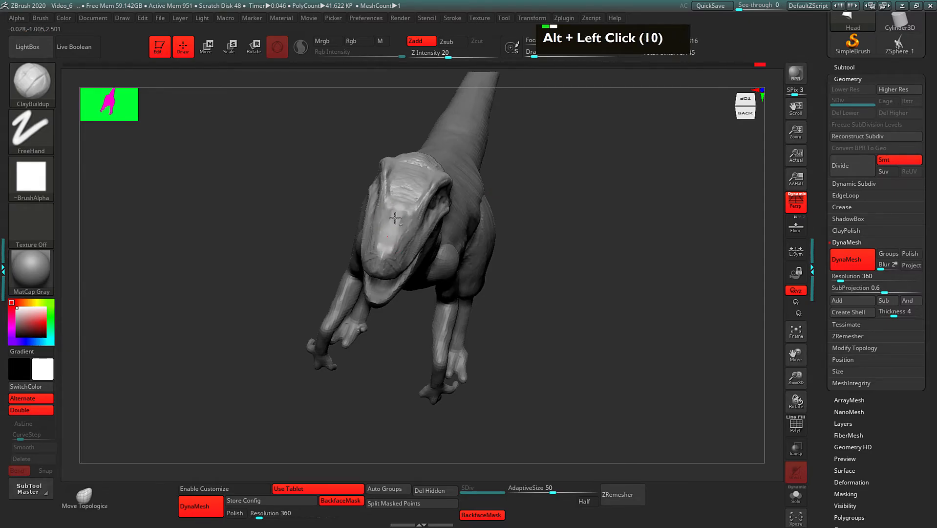
Refine the bridge of the snout between the brows and carve the cheek below the eye
{"action": "left_click_drag", "start_coordinate": [524, 289], "coordinate": [596, 263]}
{"action": "left_click_drag", "start_coordinate": [544, 278], "coordinate": [435, 263]}
{"action": "double_click", "coordinate": [398, 215], "text": "alt"}
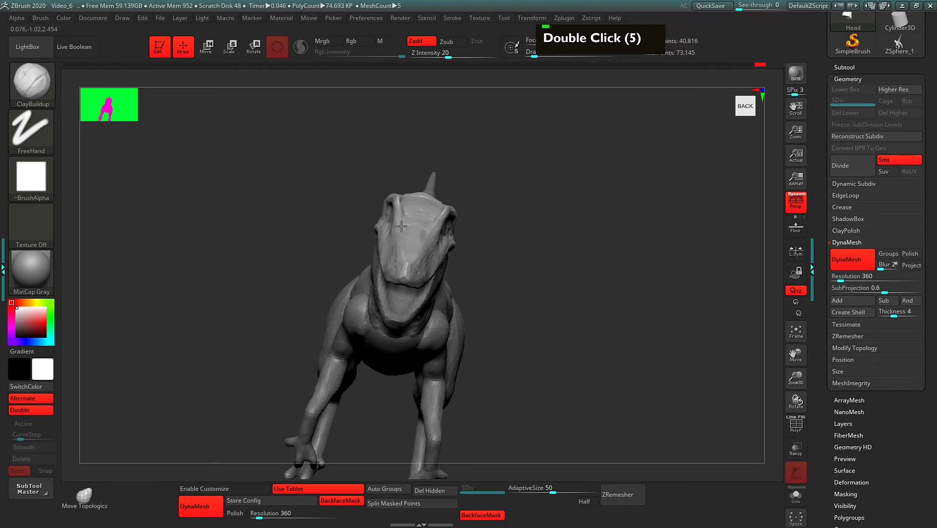
{"action": "left_click_drag", "start_coordinate": [522, 263], "coordinate": [462, 245]}
{"action": "left_click_drag", "start_coordinate": [504, 249], "coordinate": [521, 242], "text": "alt"}
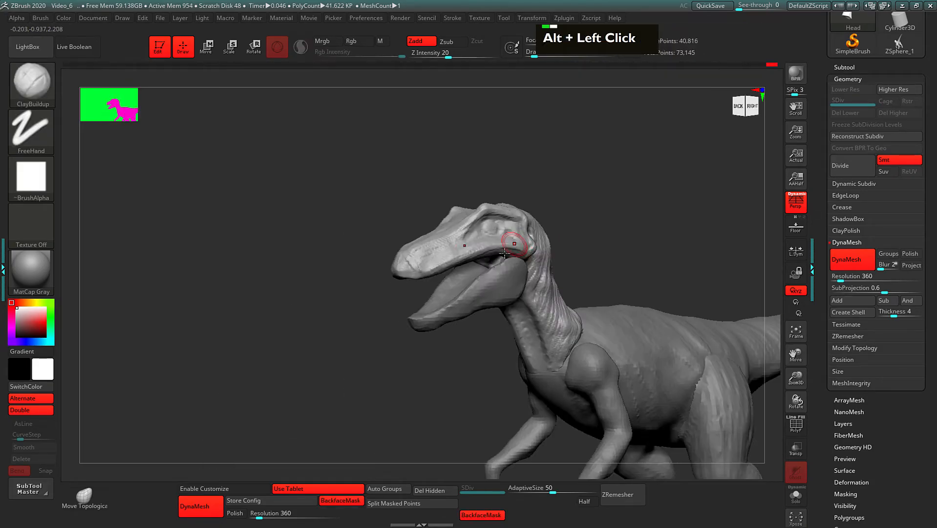
{"action": "double_click", "coordinate": [466, 225]}
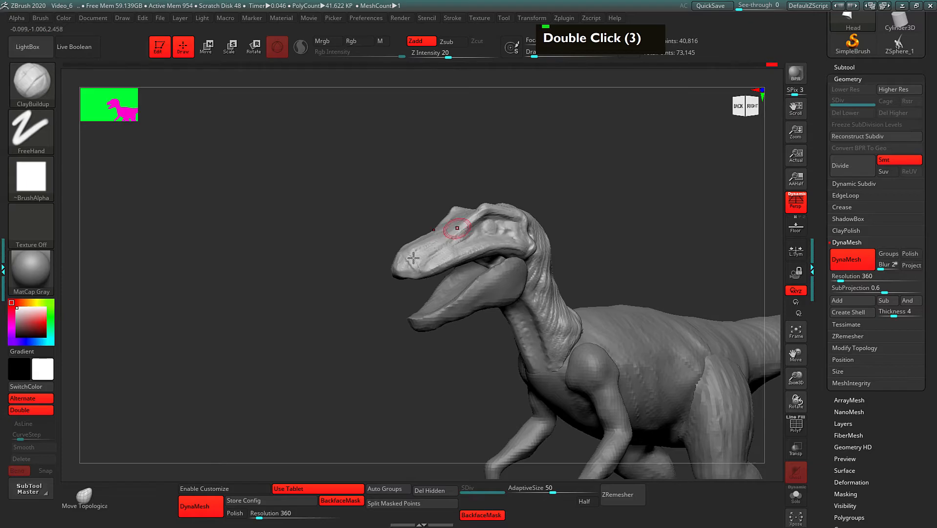
Build up the snout around the nostril and below the eye, and carve into the cheek with ClayBuildup
{"action": "mouse_move", "coordinate": [502, 165]}
{"action": "left_mouse_down", "text": "alt"}
{"action": "mouse_move", "coordinate": [489, 157]}
{"action": "mouse_move", "coordinate": [411, 219]}
{"action": "mouse_move", "coordinate": [411, 235]}
{"action": "left_mouse_up", "text": "alt"}
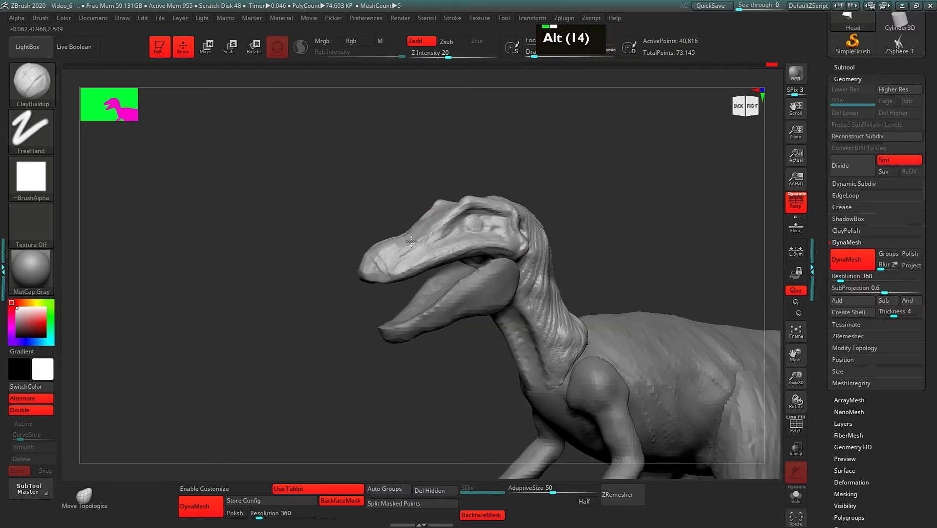
{"action": "left_click_drag", "start_coordinate": [380, 242], "coordinate": [385, 204], "text": "alt"}
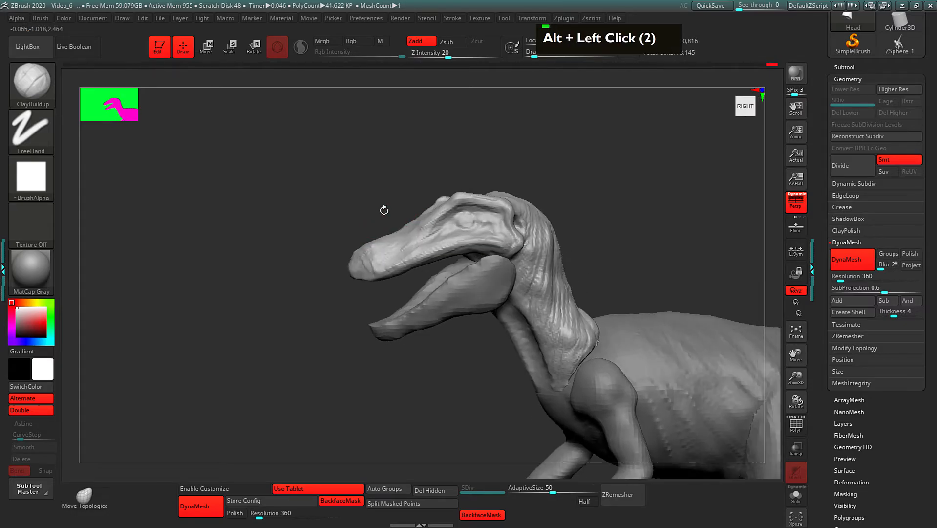
{"action": "double_click", "coordinate": [376, 268]}
{"action": "double_click", "coordinate": [378, 276]}
{"action": "double_click", "coordinate": [459, 238]}
{"action": "double_click", "coordinate": [469, 229]}
{"action": "left_click", "coordinate": [484, 233], "text": "alt"}
{"action": "left_click", "coordinate": [496, 238], "text": "alt"}
{"action": "left_click_drag", "start_coordinate": [496, 239], "coordinate": [481, 240], "text": "alt"}
Carve around the ear hole and along a groove running from behind the skull down the neck
{"action": "mouse_move", "coordinate": [540, 162]}
{"action": "left_mouse_down"}
{"action": "mouse_move", "coordinate": [565, 156]}
{"action": "mouse_move", "coordinate": [576, 207]}
{"action": "left_mouse_up"}
{"action": "left_click", "coordinate": [525, 229], "text": "alt"}
{"action": "left_click", "coordinate": [518, 208], "text": "alt"}
{"action": "left_click", "coordinate": [510, 203], "text": "alt"}
{"action": "left_click", "coordinate": [525, 232], "text": "alt"}
{"action": "left_click", "coordinate": [530, 233], "text": "alt"}
{"action": "left_click", "coordinate": [538, 230], "text": "alt"}
{"action": "left_click", "coordinate": [547, 227], "text": "alt"}
{"action": "left_click", "coordinate": [553, 239], "text": "alt"}
{"action": "left_click", "coordinate": [558, 248], "text": "alt"}
{"action": "mouse_move", "coordinate": [573, 264]}
{"action": "left_mouse_down", "text": "alt"}
{"action": "mouse_move", "coordinate": [537, 318]}
{"action": "mouse_move", "coordinate": [557, 333]}
{"action": "mouse_move", "coordinate": [569, 362]}
{"action": "mouse_move", "coordinate": [556, 373]}
{"action": "left_mouse_up", "text": "alt"}
Adjust the brush size and carve a hollow into the side of the snout in front of the eye
{"action": "mouse_move", "coordinate": [669, 215]}
{"action": "left_mouse_down"}
{"action": "mouse_move", "coordinate": [645, 188]}
{"action": "mouse_move", "coordinate": [613, 252]}
{"action": "left_mouse_up"}
{"action": "key", "text": "space"}
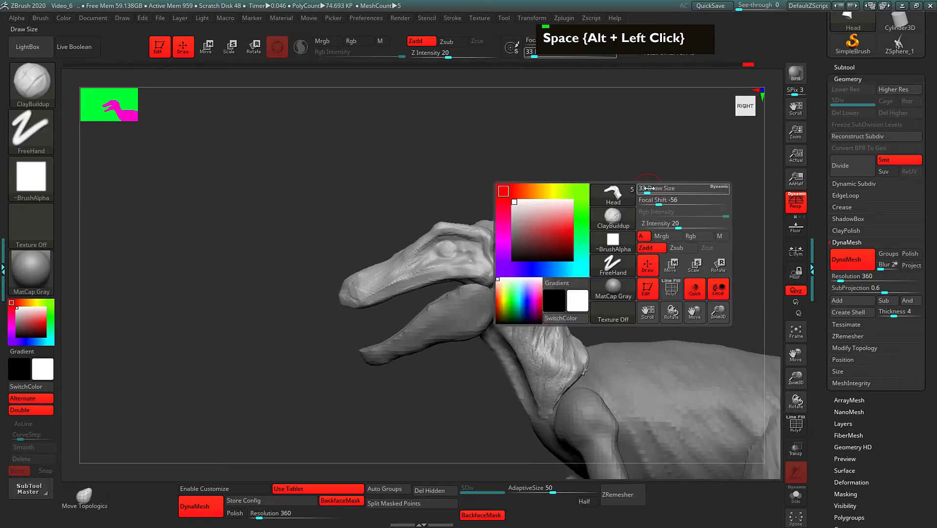
{"action": "left_click", "coordinate": [647, 188]}
{"action": "left_click_drag", "start_coordinate": [627, 194], "coordinate": [567, 228]}
{"action": "left_click_drag", "start_coordinate": [460, 249], "coordinate": [479, 244], "text": "alt"}
{"action": "left_click_drag", "start_coordinate": [591, 161], "coordinate": [528, 195]}
{"action": "left_click_drag", "start_coordinate": [463, 236], "coordinate": [480, 234], "text": "alt"}
{"action": "left_click_drag", "start_coordinate": [584, 206], "coordinate": [518, 183]}
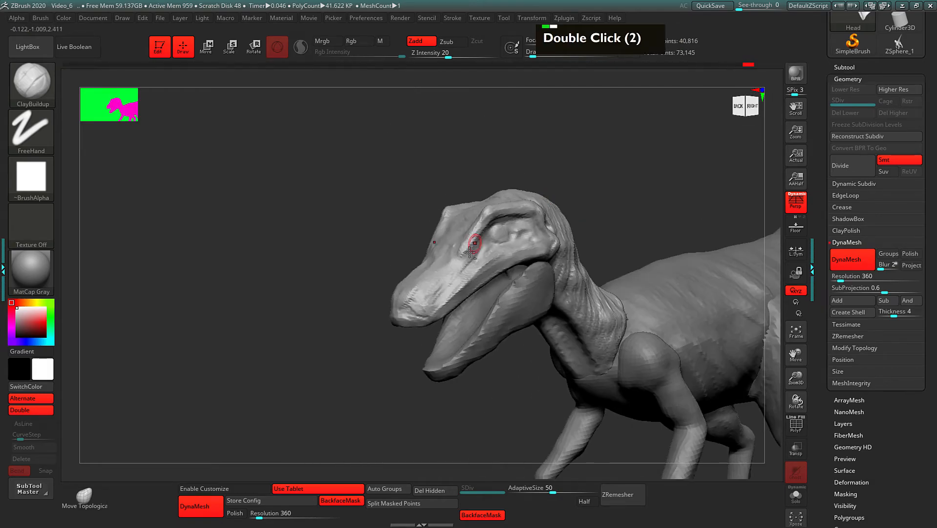
{"action": "left_click", "coordinate": [458, 249], "text": "alt"}
{"action": "left_click_drag", "start_coordinate": [465, 238], "coordinate": [473, 250], "text": "alt"}
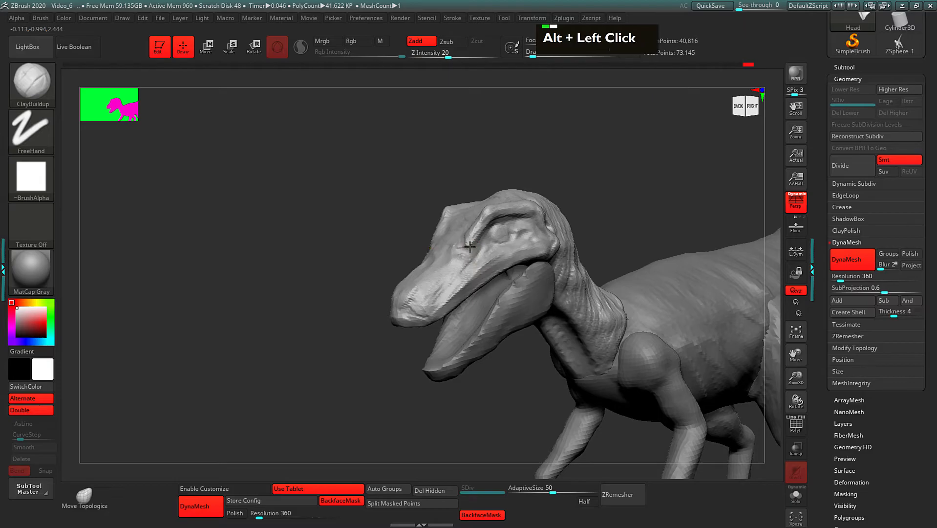
Carve the nostril near the snout's tip and the upper side of the snout toward the brow
{"action": "left_click_drag", "start_coordinate": [535, 140], "coordinate": [497, 184], "text": "alt"}
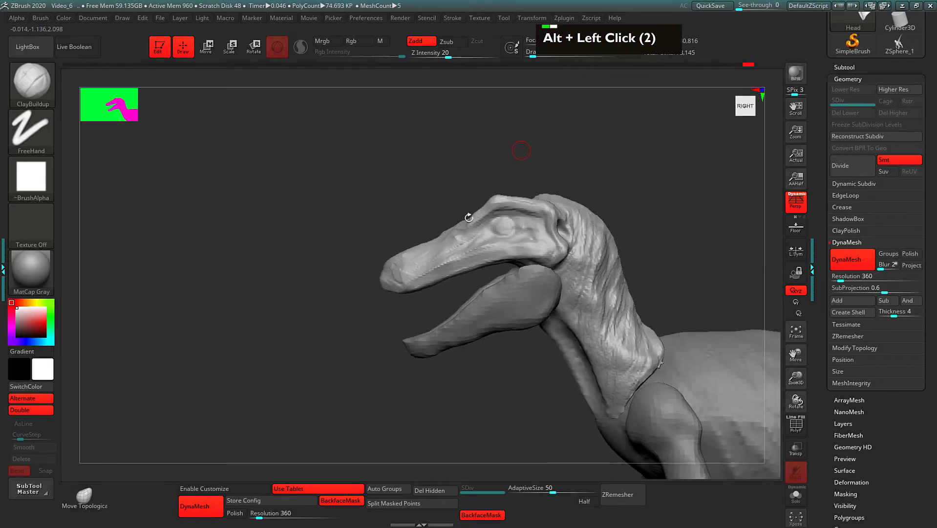
{"action": "mouse_move", "coordinate": [438, 228]}
{"action": "left_mouse_down", "text": "alt"}
{"action": "mouse_move", "coordinate": [449, 238]}
{"action": "mouse_move", "coordinate": [426, 257]}
{"action": "left_mouse_up", "text": "alt"}
{"action": "double_click", "coordinate": [409, 263], "text": "alt"}
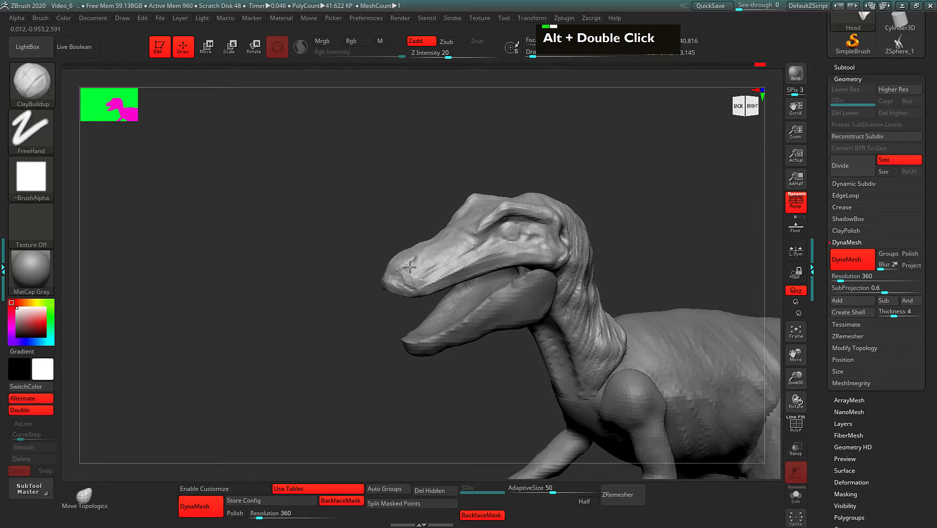
{"action": "key", "text": "alt"}
{"action": "mouse_move", "coordinate": [454, 246]}
{"action": "left_mouse_down", "text": "alt"}
{"action": "mouse_move", "coordinate": [476, 236]}
{"action": "mouse_move", "coordinate": [481, 221]}
{"action": "left_mouse_up", "text": "alt"}
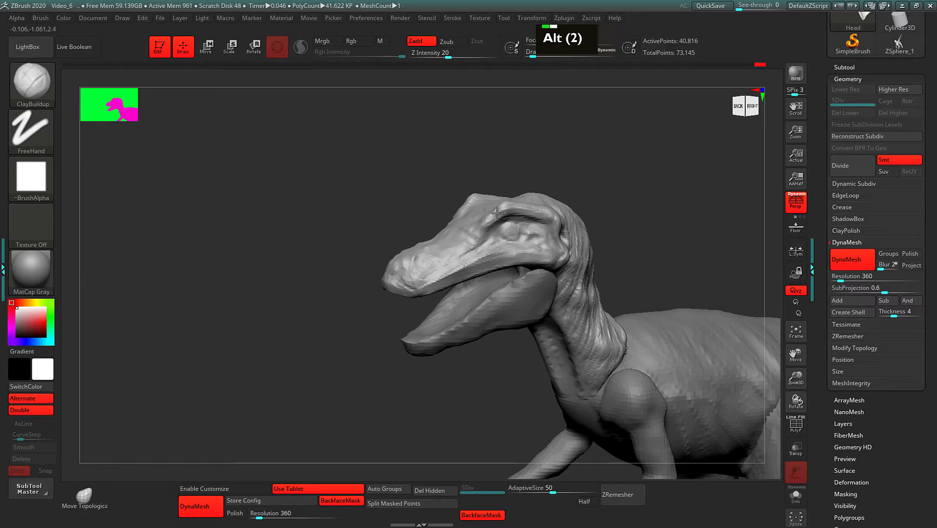
Carve a long depression along the side of the snout from below the eye toward the nostril
{"action": "left_click_drag", "start_coordinate": [536, 199], "coordinate": [551, 155]}
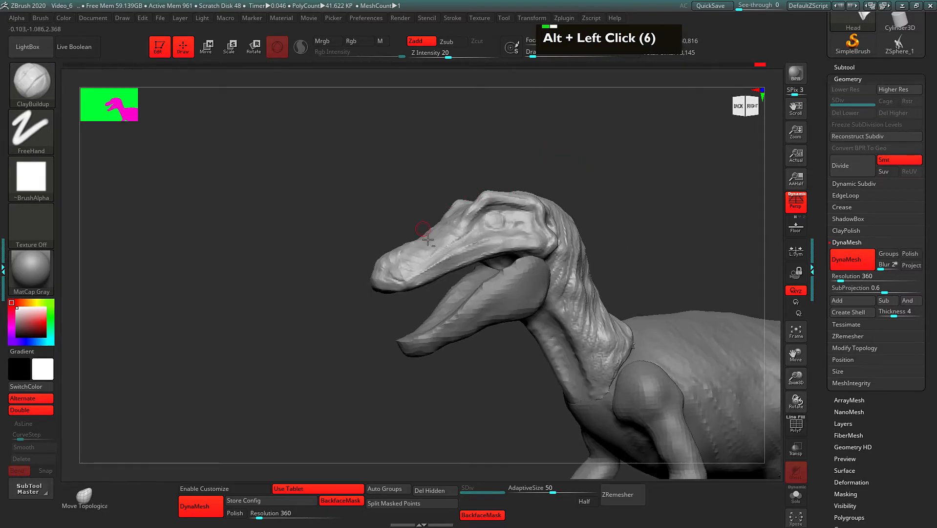
{"action": "left_click_drag", "start_coordinate": [478, 244], "coordinate": [430, 267], "text": "alt"}
{"action": "left_click_drag", "start_coordinate": [471, 249], "coordinate": [425, 269], "text": "alt"}
{"action": "left_click_drag", "start_coordinate": [469, 246], "coordinate": [440, 255], "text": "alt"}
Inspect the head from several angles and make the Jaw the active subtool
{"action": "left_click_drag", "start_coordinate": [594, 197], "coordinate": [536, 199]}
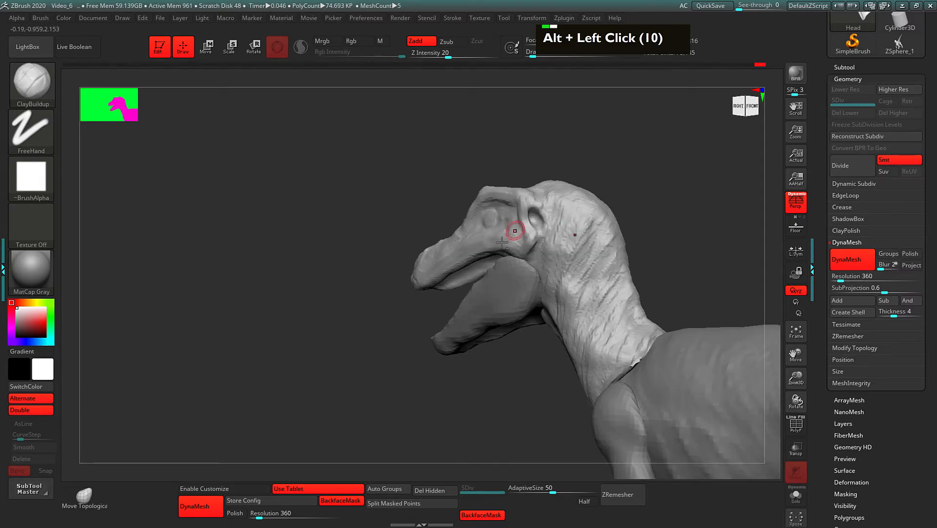
{"action": "left_click_drag", "start_coordinate": [649, 167], "coordinate": [603, 199]}
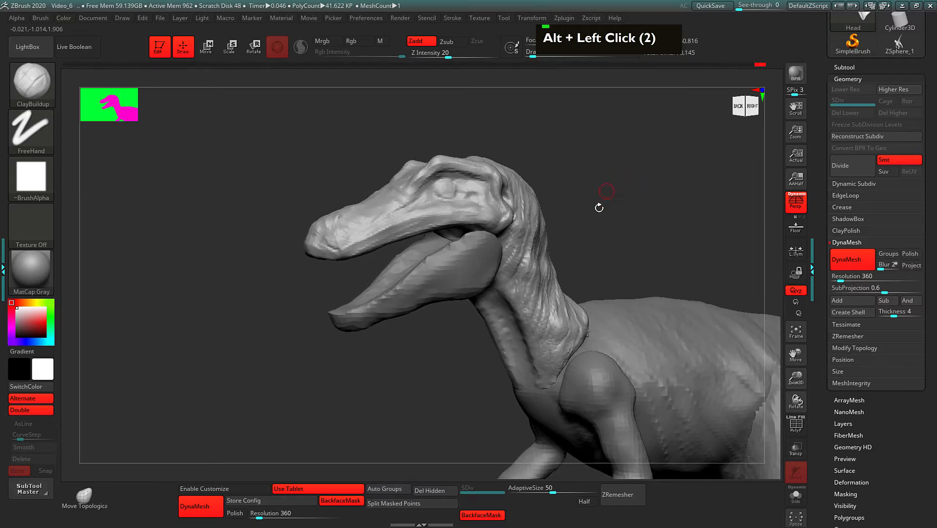
{"action": "left_click_drag", "start_coordinate": [479, 347], "coordinate": [568, 323], "text": "alt"}
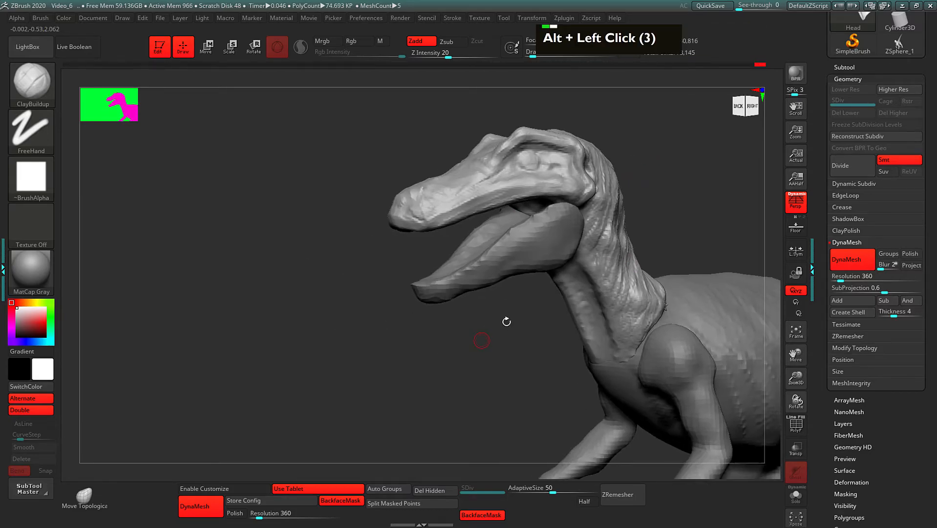
{"action": "mouse_move", "coordinate": [501, 315]}
{"action": "left_mouse_down"}
{"action": "mouse_move", "coordinate": [548, 274]}
{"action": "mouse_move", "coordinate": [528, 324]}
{"action": "left_mouse_up"}
{"action": "left_click", "coordinate": [533, 245], "text": "alt"}
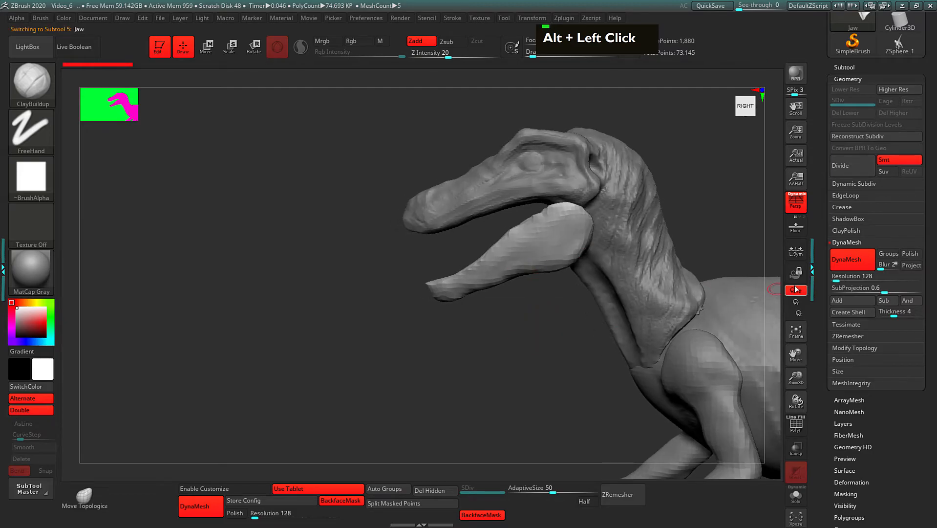
Set the jaw's DynaMesh resolution to 216 and remesh it
{"action": "left_click", "coordinate": [837, 276]}
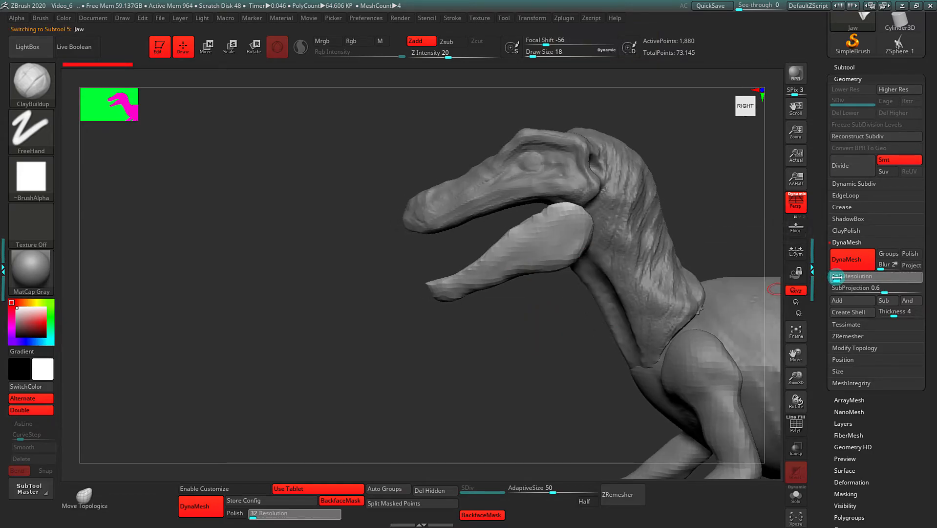
{"action": "left_click_drag", "start_coordinate": [837, 276], "coordinate": [839, 277]}
{"action": "left_click", "coordinate": [429, 345], "text": "ctrl"}
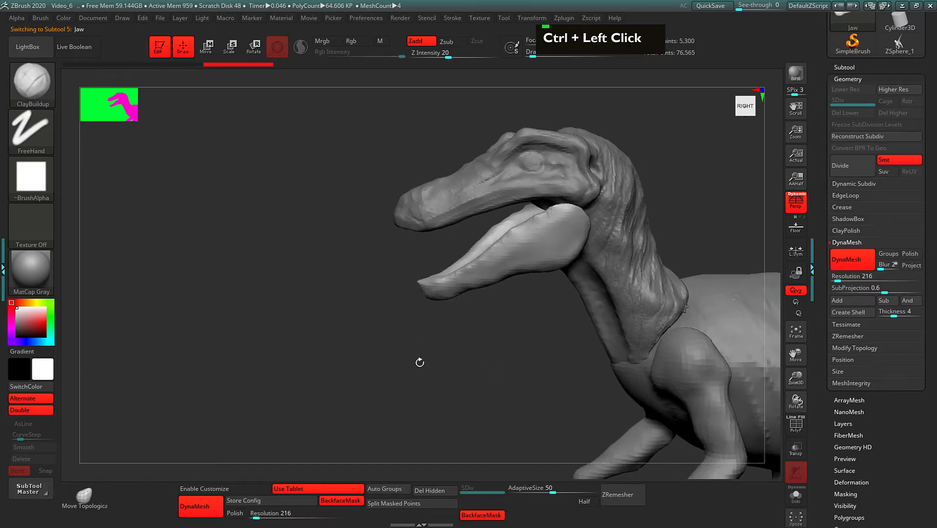
Build up clay on the rear side of the jaw below the hinge with ClayBuildup
{"action": "left_click_drag", "start_coordinate": [498, 312], "coordinate": [554, 261]}
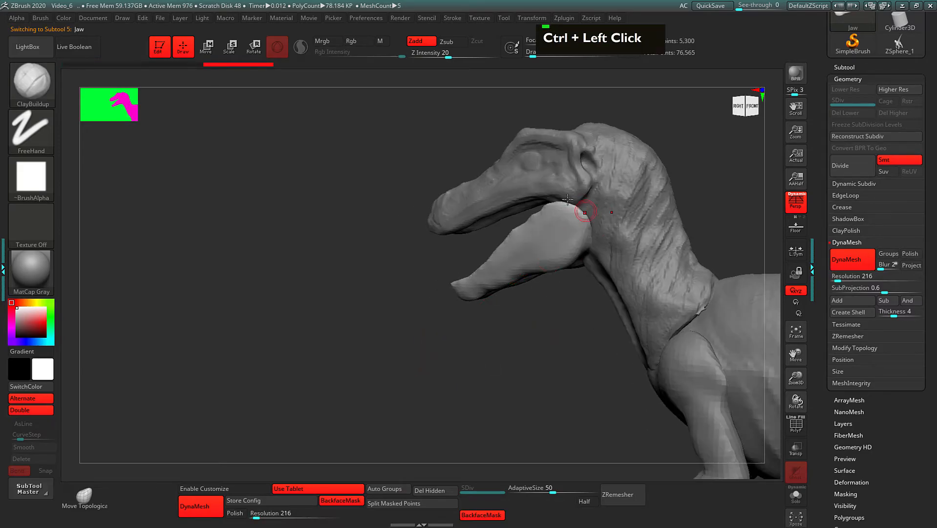
{"action": "double_click", "coordinate": [577, 232]}
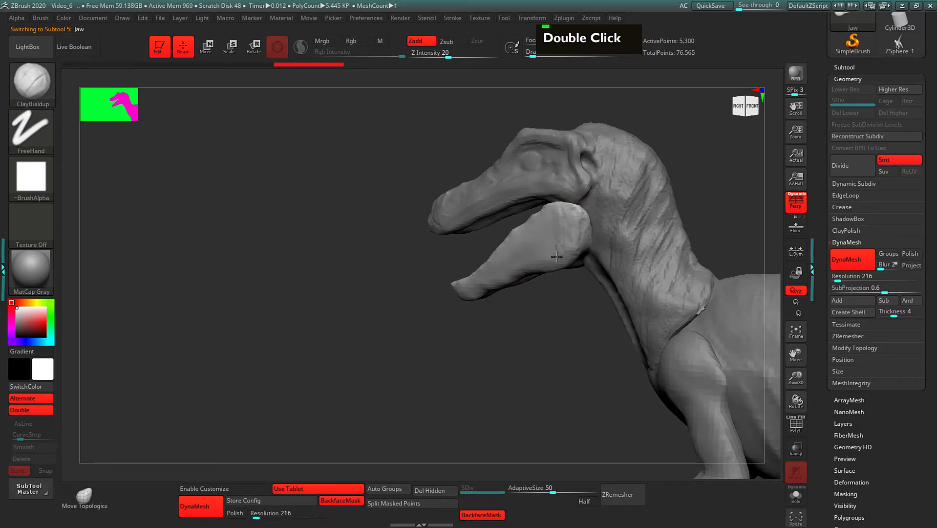
{"action": "left_click_drag", "start_coordinate": [539, 236], "coordinate": [531, 255]}
{"action": "mouse_move", "coordinate": [538, 307]}
{"action": "left_mouse_down"}
{"action": "mouse_move", "coordinate": [529, 320]}
{"action": "mouse_move", "coordinate": [511, 318]}
{"action": "left_mouse_up"}
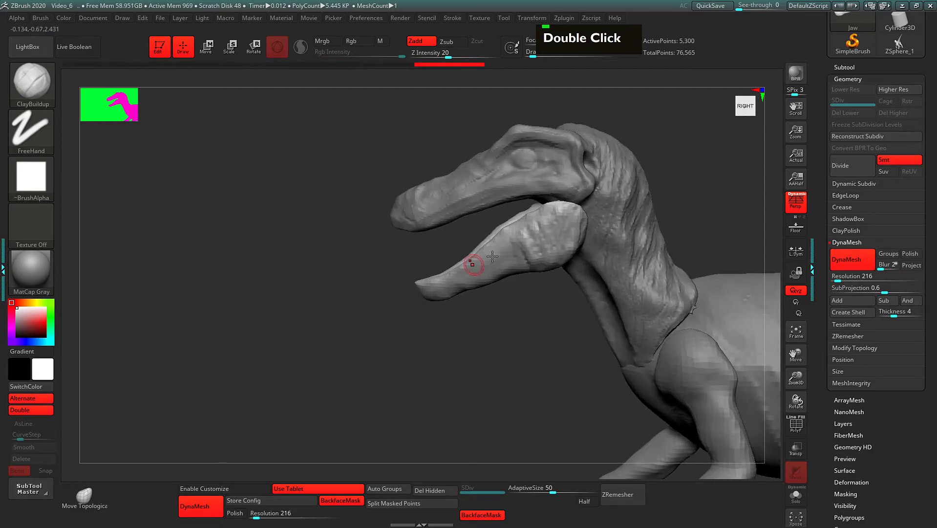
Build up the middle side of the jaw and carve along its lower edge toward the tip
{"action": "double_click", "coordinate": [473, 270]}
{"action": "left_click_drag", "start_coordinate": [527, 249], "coordinate": [517, 268]}
{"action": "left_click_drag", "start_coordinate": [489, 316], "coordinate": [525, 308]}
{"action": "mouse_move", "coordinate": [507, 259]}
{"action": "left_mouse_down", "text": "alt"}
{"action": "mouse_move", "coordinate": [464, 279]}
{"action": "mouse_move", "coordinate": [496, 260]}
{"action": "mouse_move", "coordinate": [472, 272]}
{"action": "mouse_move", "coordinate": [504, 269]}
{"action": "left_mouse_up", "text": "alt"}
{"action": "left_click", "coordinate": [478, 276], "text": "alt"}
Isolate the jaw, inflate the surface around the hole in its floor with the Inflat brush, and remesh to close it
{"action": "left_click_drag", "start_coordinate": [562, 197], "coordinate": [544, 280]}
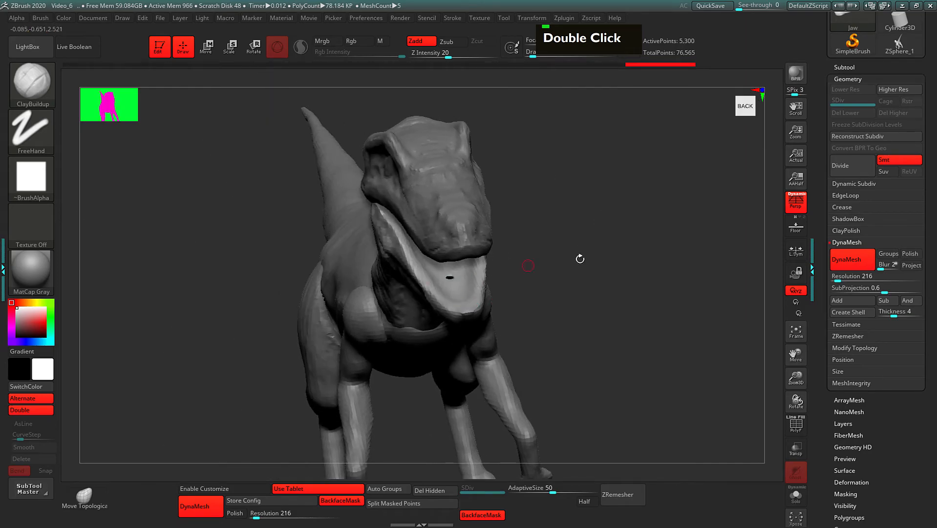
{"action": "key", "text": "s"}
{"action": "mouse_move", "coordinate": [616, 262]}
{"action": "left_mouse_down", "text": "alt"}
{"action": "mouse_move", "coordinate": [609, 253]}
{"action": "mouse_move", "coordinate": [606, 307]}
{"action": "mouse_move", "coordinate": [681, 230]}
{"action": "mouse_move", "coordinate": [603, 266]}
{"action": "mouse_move", "coordinate": [673, 231]}
{"action": "mouse_move", "coordinate": [689, 240]}
{"action": "mouse_move", "coordinate": [596, 266]}
{"action": "mouse_move", "coordinate": [616, 268]}
{"action": "mouse_move", "coordinate": [596, 270]}
{"action": "mouse_move", "coordinate": [598, 283]}
{"action": "left_mouse_up", "text": "alt"}
{"action": "key", "text": "b"}
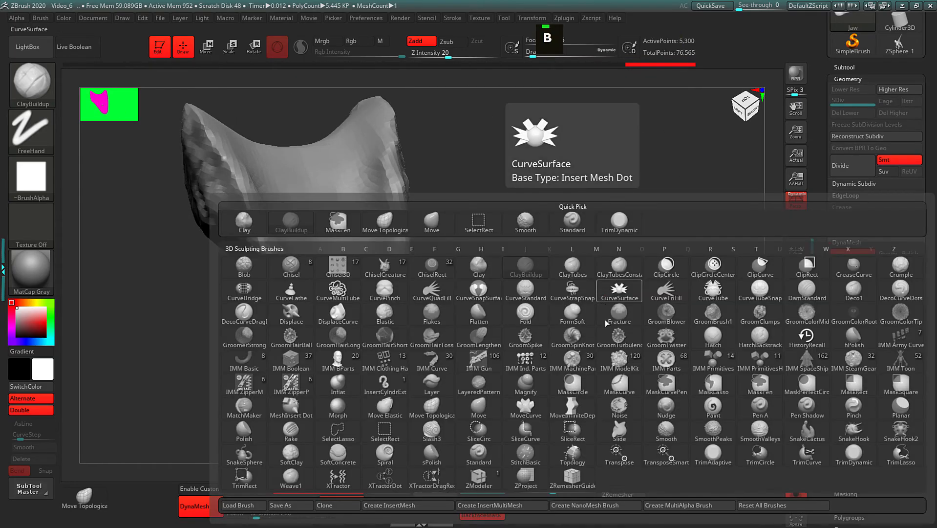
{"action": "left_click", "coordinate": [342, 387]}
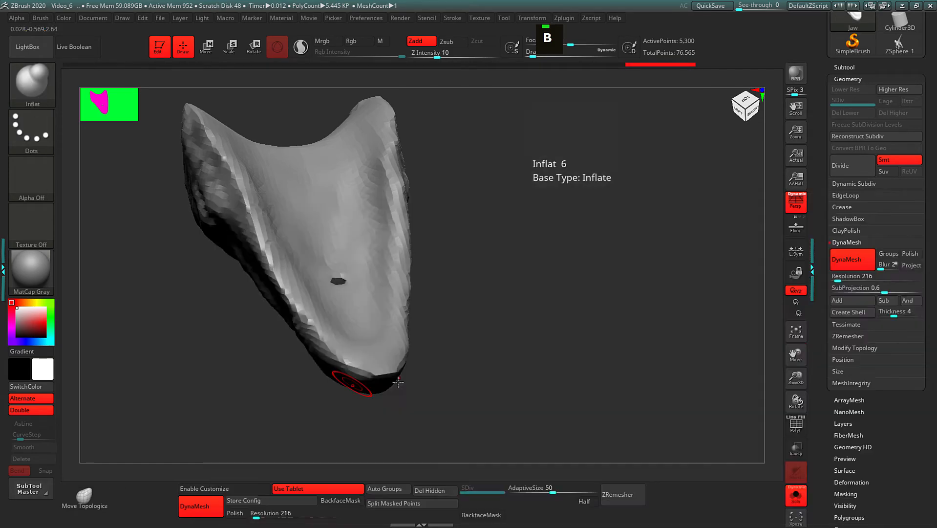
{"action": "left_click_drag", "start_coordinate": [539, 303], "coordinate": [477, 288]}
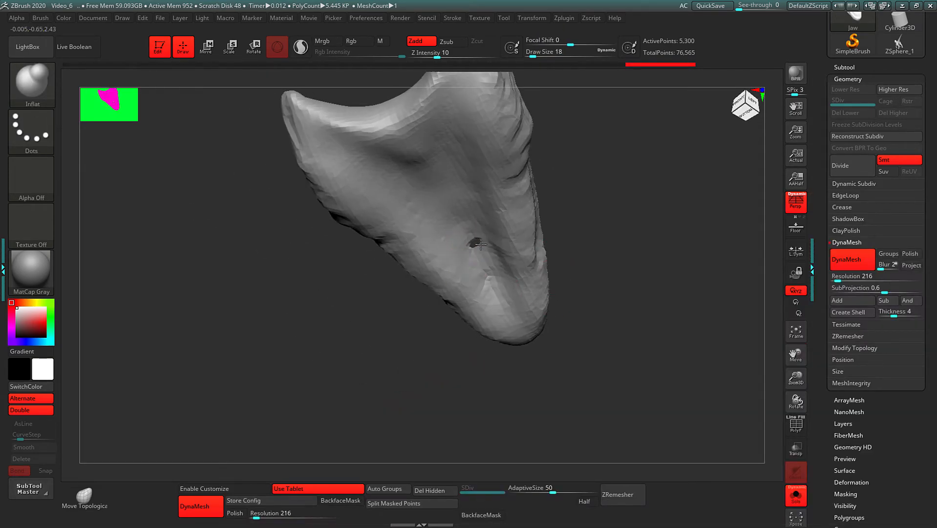
{"action": "left_click_drag", "start_coordinate": [470, 239], "coordinate": [474, 245]}
{"action": "mouse_move", "coordinate": [613, 225]}
{"action": "left_mouse_down"}
{"action": "mouse_move", "coordinate": [477, 245]}
{"action": "mouse_move", "coordinate": [406, 274]}
{"action": "left_mouse_up"}
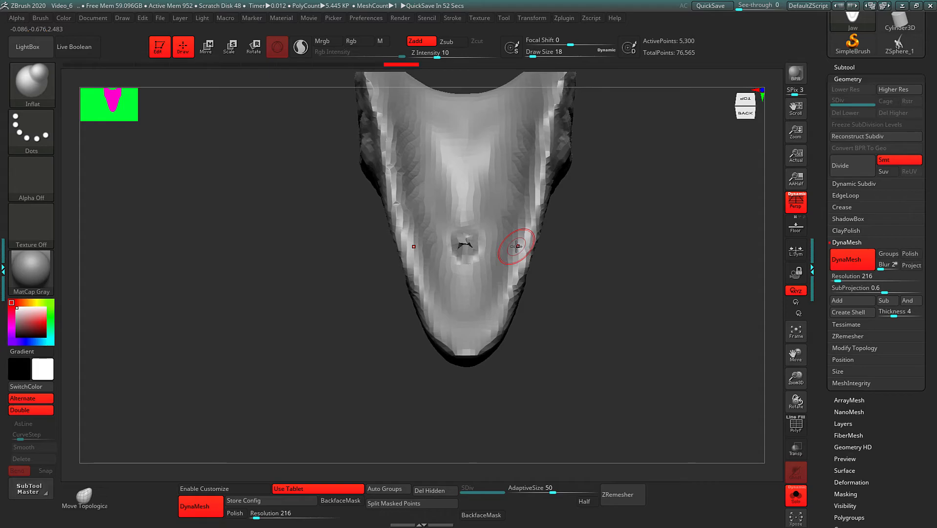
{"action": "left_click", "coordinate": [658, 272], "text": "ctrl"}
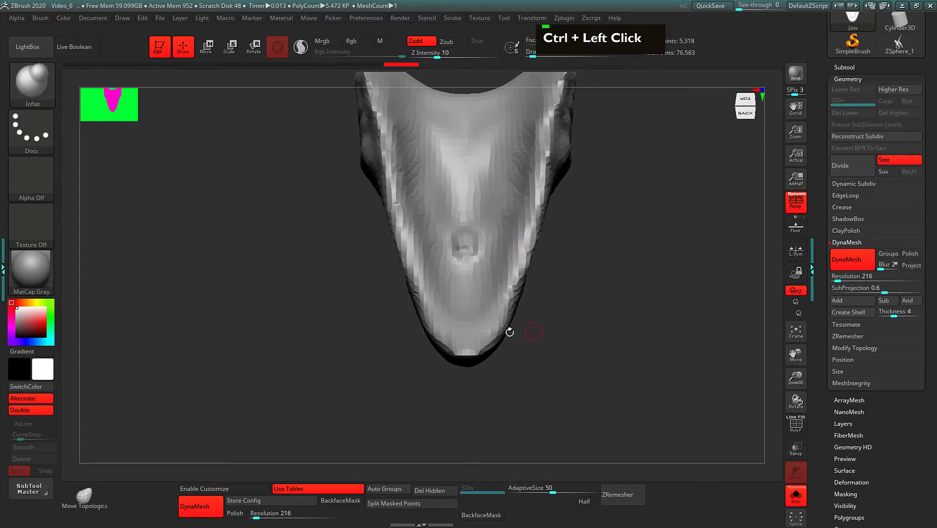
Smooth the closed spot on the inner floor of the jaw
{"action": "left_click", "coordinate": [645, 284], "text": "alt"}
{"action": "left_click", "coordinate": [632, 297], "text": "alt"}
{"action": "left_click", "coordinate": [625, 261], "text": "alt"}
{"action": "left_click", "coordinate": [649, 276], "text": "alt"}
{"action": "left_click", "coordinate": [645, 263], "text": "alt"}
{"action": "left_click_drag", "start_coordinate": [646, 263], "coordinate": [625, 287]}
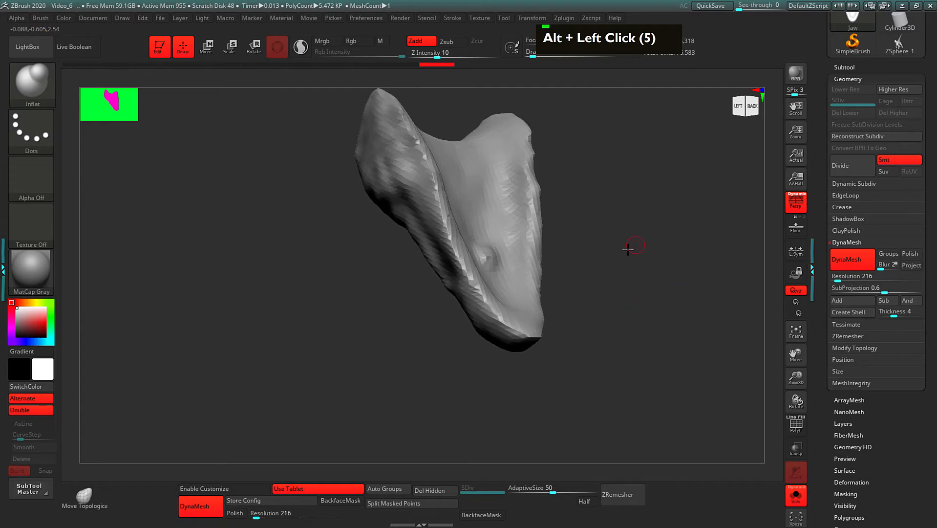
{"action": "left_click_drag", "start_coordinate": [634, 244], "coordinate": [606, 250]}
{"action": "left_click_drag", "start_coordinate": [508, 250], "coordinate": [482, 265], "text": "shift"}
{"action": "left_click_drag", "start_coordinate": [588, 318], "coordinate": [630, 286]}
{"action": "left_click_drag", "start_coordinate": [577, 244], "coordinate": [616, 231]}
{"action": "left_click_drag", "start_coordinate": [504, 269], "coordinate": [483, 261], "text": "shift"}
{"action": "mouse_move", "coordinate": [611, 217]}
{"action": "left_mouse_down"}
{"action": "mouse_move", "coordinate": [615, 205]}
{"action": "mouse_move", "coordinate": [560, 245]}
{"action": "mouse_move", "coordinate": [594, 232]}
{"action": "mouse_move", "coordinate": [593, 288]}
{"action": "left_mouse_up"}
{"action": "left_click_drag", "start_coordinate": [598, 226], "coordinate": [650, 253]}
Show the whole raptor again and shape the muscle bulge at the rear of the jaw with ClayBuildup, adding and carving clay
{"action": "key", "text": "s"}
{"action": "mouse_move", "coordinate": [601, 385]}
{"action": "left_mouse_down", "text": "alt"}
{"action": "mouse_move", "coordinate": [554, 353]}
{"action": "mouse_move", "coordinate": [402, 379]}
{"action": "mouse_move", "coordinate": [451, 337]}
{"action": "mouse_move", "coordinate": [410, 337]}
{"action": "left_mouse_up", "text": "alt"}
{"action": "key", "text": "space"}
{"action": "mouse_move", "coordinate": [513, 237]}
{"action": "left_mouse_down"}
{"action": "mouse_move", "coordinate": [507, 281]}
{"action": "mouse_move", "coordinate": [493, 274]}
{"action": "left_mouse_up"}
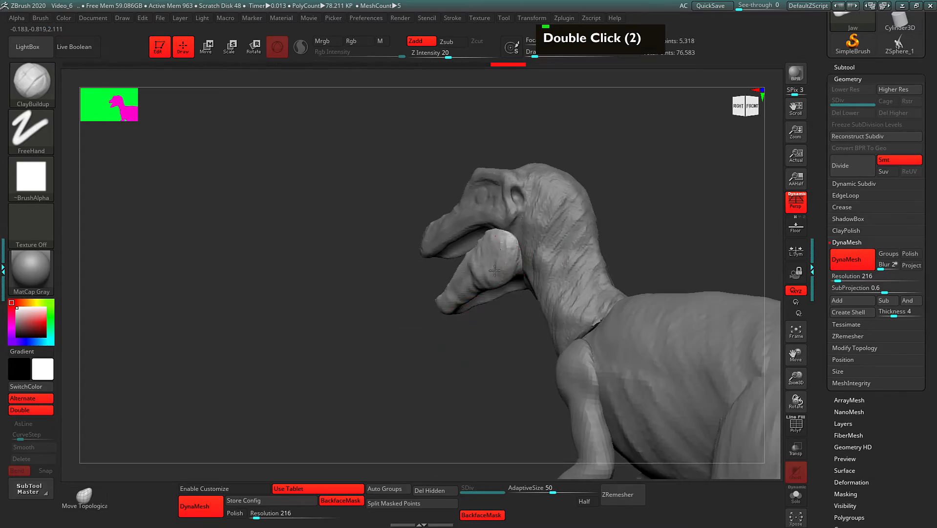
{"action": "left_click_drag", "start_coordinate": [485, 337], "coordinate": [534, 332]}
{"action": "left_click_drag", "start_coordinate": [472, 266], "coordinate": [470, 257], "text": "alt"}
{"action": "mouse_move", "coordinate": [467, 288]}
{"action": "left_mouse_down", "text": "alt"}
{"action": "mouse_move", "coordinate": [496, 257]}
{"action": "mouse_move", "coordinate": [493, 242]}
{"action": "left_mouse_up", "text": "alt"}
{"action": "left_click_drag", "start_coordinate": [590, 202], "coordinate": [540, 206]}
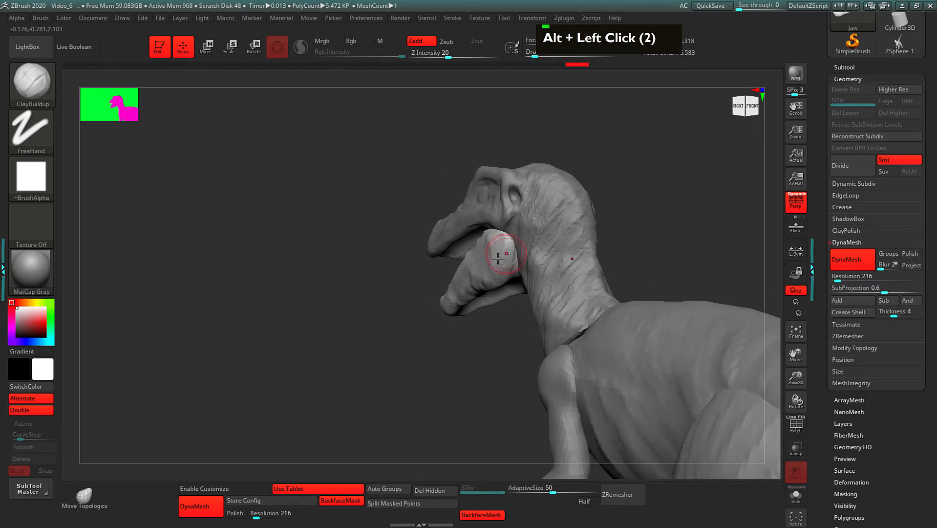
{"action": "left_click_drag", "start_coordinate": [503, 251], "coordinate": [506, 247]}
Sculpt the jaw's upper rim toward the front, adding and carving clay
{"action": "mouse_move", "coordinate": [467, 360]}
{"action": "left_mouse_down"}
{"action": "mouse_move", "coordinate": [515, 309]}
{"action": "mouse_move", "coordinate": [517, 284]}
{"action": "left_mouse_up"}
{"action": "left_click_drag", "start_coordinate": [492, 318], "coordinate": [442, 360], "text": "alt"}
{"action": "left_click_drag", "start_coordinate": [508, 266], "coordinate": [423, 374]}
{"action": "mouse_move", "coordinate": [445, 359]}
{"action": "left_mouse_down"}
{"action": "mouse_move", "coordinate": [426, 375]}
{"action": "mouse_move", "coordinate": [431, 415]}
{"action": "mouse_move", "coordinate": [442, 368]}
{"action": "mouse_move", "coordinate": [436, 325]}
{"action": "left_mouse_up"}
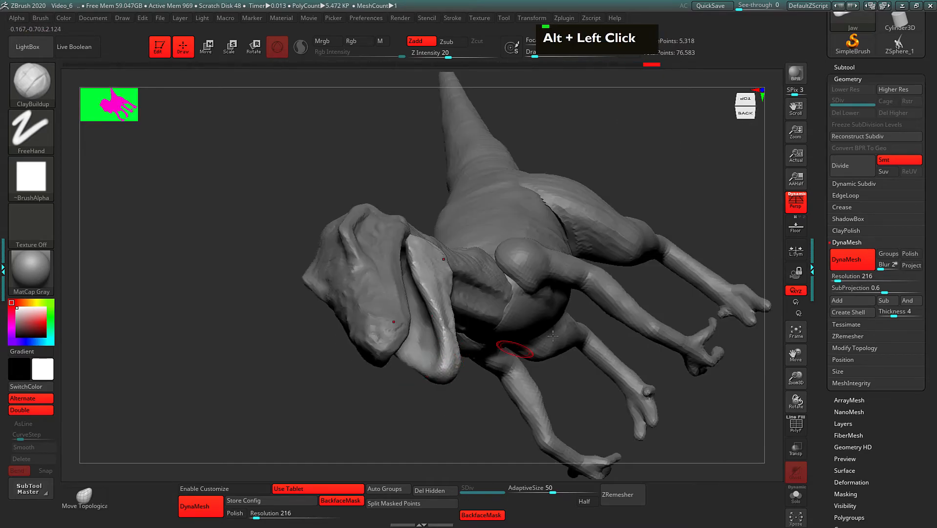
{"action": "left_click_drag", "start_coordinate": [726, 177], "coordinate": [611, 284]}
{"action": "mouse_move", "coordinate": [448, 297]}
{"action": "left_mouse_down", "text": "alt"}
{"action": "mouse_move", "coordinate": [420, 274]}
{"action": "mouse_move", "coordinate": [425, 293]}
{"action": "mouse_move", "coordinate": [416, 303]}
{"action": "mouse_move", "coordinate": [448, 307]}
{"action": "mouse_move", "coordinate": [464, 294]}
{"action": "left_mouse_up", "text": "alt"}
Adjust the brush size, build up the side of the jaw and carve a long groove along it toward the tip
{"action": "key", "text": "space"}
{"action": "left_click_drag", "start_coordinate": [396, 269], "coordinate": [426, 291]}
{"action": "mouse_move", "coordinate": [406, 276]}
{"action": "left_mouse_down"}
{"action": "mouse_move", "coordinate": [479, 325]}
{"action": "mouse_move", "coordinate": [437, 296]}
{"action": "left_mouse_up"}
{"action": "mouse_move", "coordinate": [433, 295]}
{"action": "left_mouse_down", "text": "alt"}
{"action": "mouse_move", "coordinate": [403, 276]}
{"action": "mouse_move", "coordinate": [465, 321]}
{"action": "left_mouse_up", "text": "alt"}
{"action": "left_click_drag", "start_coordinate": [464, 320], "coordinate": [471, 324], "text": "alt"}
{"action": "left_click_drag", "start_coordinate": [470, 323], "coordinate": [478, 327], "text": "alt"}
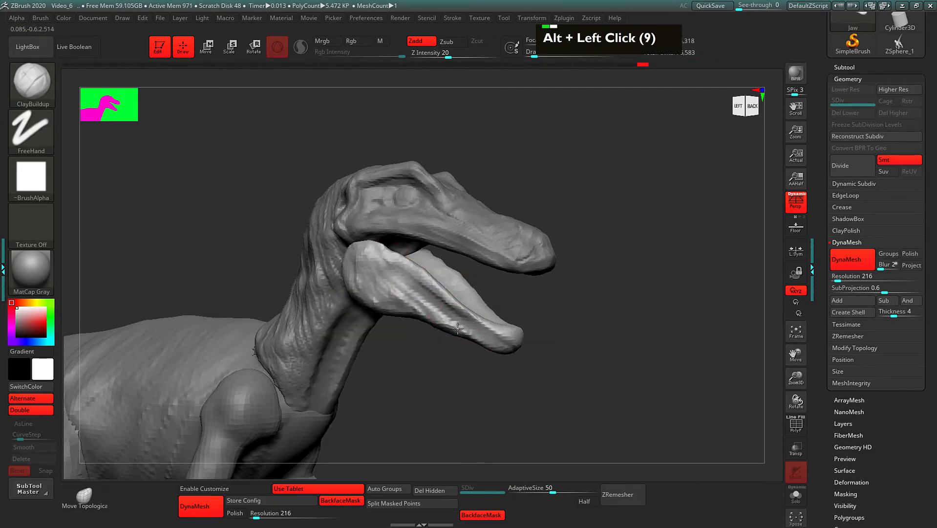
Make the Head the active subtool and carve along the cheek above the jaw hinge
{"action": "mouse_move", "coordinate": [559, 302]}
{"action": "left_mouse_down"}
{"action": "mouse_move", "coordinate": [440, 302]}
{"action": "mouse_move", "coordinate": [493, 306]}
{"action": "mouse_move", "coordinate": [483, 321]}
{"action": "left_mouse_up"}
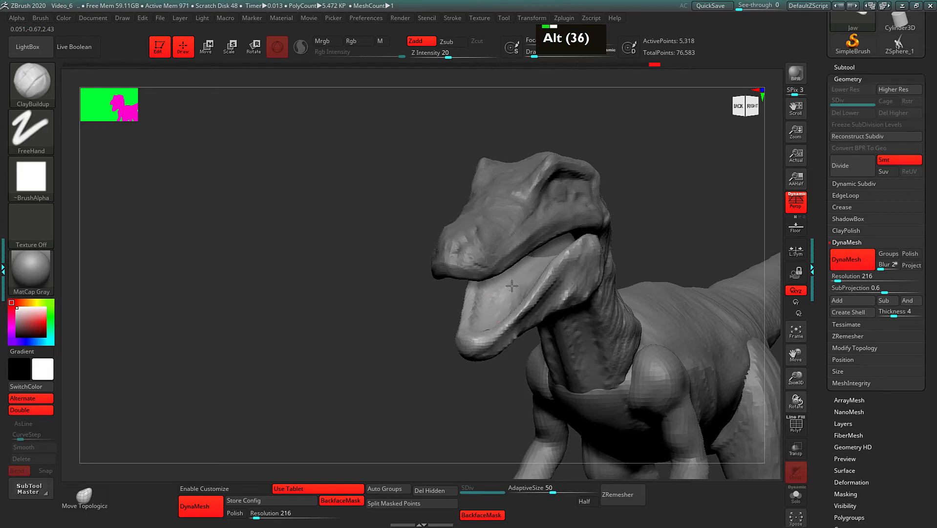
{"action": "left_click_drag", "start_coordinate": [418, 334], "coordinate": [386, 324]}
{"action": "left_click_drag", "start_coordinate": [462, 304], "coordinate": [423, 278], "text": "alt"}
{"action": "left_click", "coordinate": [440, 257], "text": "alt"}
{"action": "left_click_drag", "start_coordinate": [352, 349], "coordinate": [353, 310]}
{"action": "mouse_move", "coordinate": [527, 234]}
{"action": "left_mouse_down", "text": "alt"}
{"action": "mouse_move", "coordinate": [494, 224]}
{"action": "mouse_move", "coordinate": [529, 219]}
{"action": "mouse_move", "coordinate": [489, 214]}
{"action": "mouse_move", "coordinate": [487, 225]}
{"action": "left_mouse_up", "text": "alt"}
{"action": "left_click_drag", "start_coordinate": [538, 226], "coordinate": [514, 218], "text": "alt"}
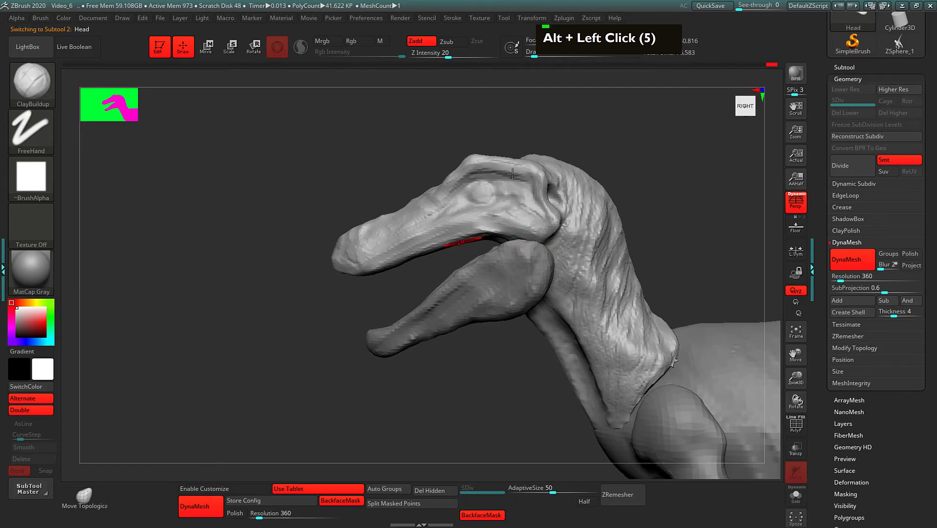
Adjust the brush size and sculpt the upper skull behind the brow, carving a hollow and adding clay around it
{"action": "left_click_drag", "start_coordinate": [442, 164], "coordinate": [391, 162]}
{"action": "key", "text": "space"}
{"action": "left_click_drag", "start_coordinate": [613, 110], "coordinate": [611, 144]}
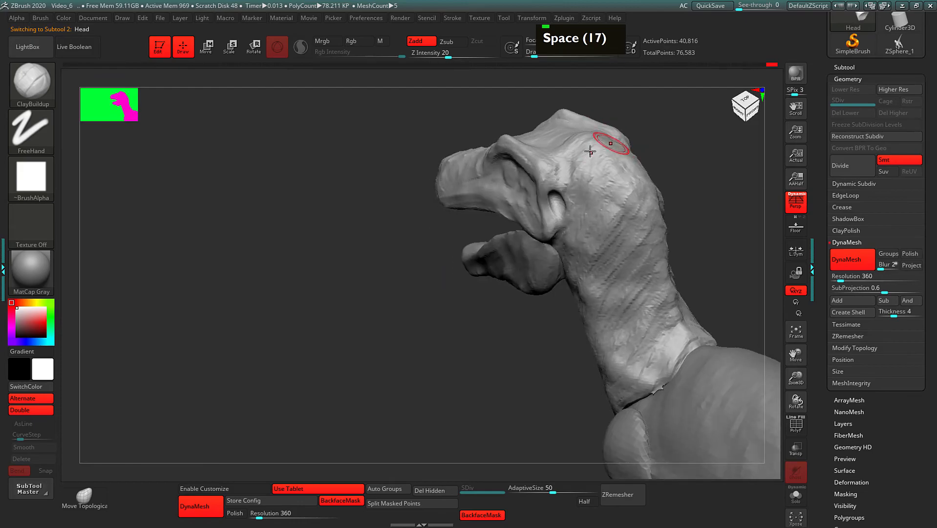
{"action": "left_click_drag", "start_coordinate": [542, 157], "coordinate": [559, 176], "text": "alt"}
{"action": "left_click_drag", "start_coordinate": [555, 151], "coordinate": [568, 170], "text": "alt"}
{"action": "mouse_move", "coordinate": [559, 167]}
{"action": "left_mouse_down"}
{"action": "mouse_move", "coordinate": [576, 189]}
{"action": "mouse_move", "coordinate": [551, 164]}
{"action": "left_mouse_up"}
{"action": "left_click_drag", "start_coordinate": [553, 165], "coordinate": [582, 200]}
{"action": "mouse_move", "coordinate": [687, 175]}
{"action": "left_mouse_down"}
{"action": "mouse_move", "coordinate": [701, 168]}
{"action": "mouse_move", "coordinate": [599, 165]}
{"action": "left_mouse_up"}
{"action": "left_click_drag", "start_coordinate": [525, 169], "coordinate": [530, 173]}
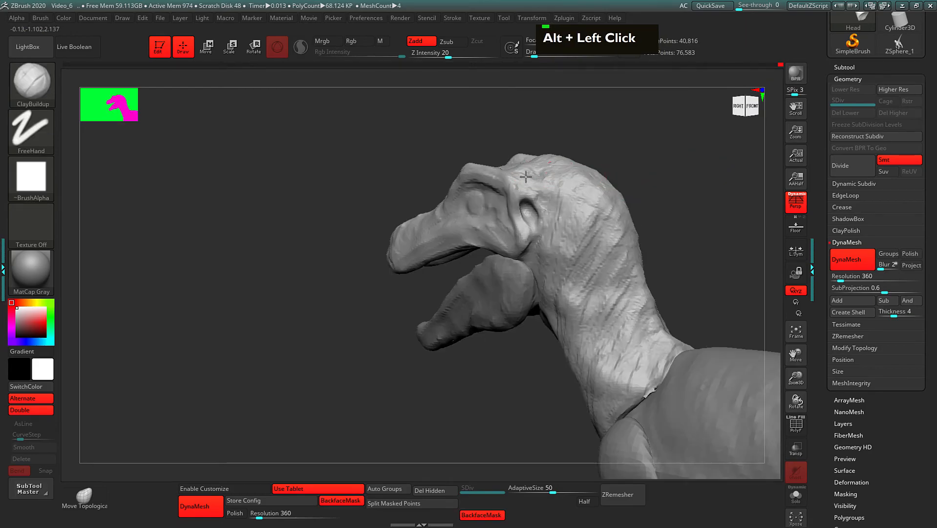
Switch to the Move brush, turn off perspective and show the floor grid's reference image behind the head's side view
{"action": "left_click_drag", "start_coordinate": [655, 148], "coordinate": [677, 154]}
{"action": "mouse_move", "coordinate": [660, 162]}
{"action": "left_mouse_down", "text": "alt"}
{"action": "mouse_move", "coordinate": [610, 170]}
{"action": "mouse_move", "coordinate": [642, 155]}
{"action": "mouse_move", "coordinate": [606, 195]}
{"action": "left_mouse_up", "text": "alt"}
{"action": "key", "text": "1"}
{"action": "left_click_drag", "start_coordinate": [664, 260], "coordinate": [613, 167], "text": "alt"}
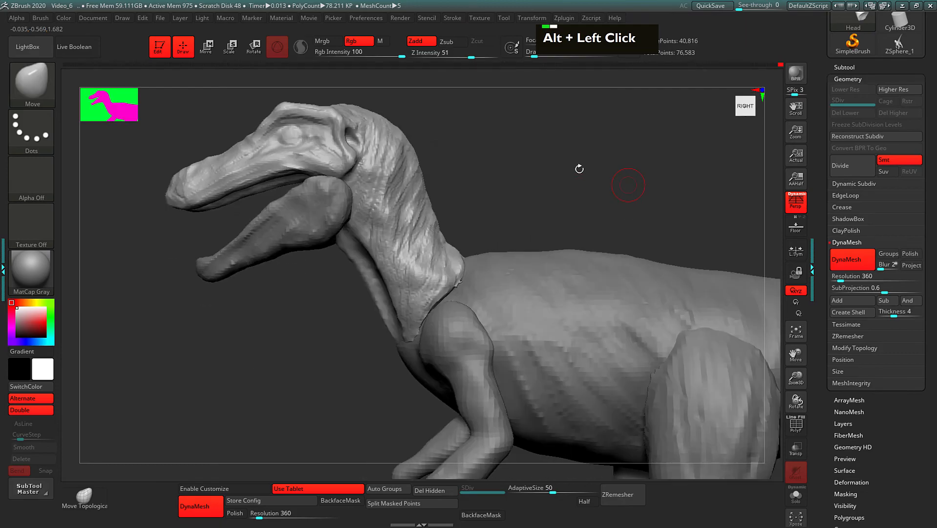
{"action": "left_click", "coordinate": [621, 196], "text": "alt"}
{"action": "left_click", "coordinate": [666, 226], "text": "alt"}
{"action": "left_click", "coordinate": [802, 211]}
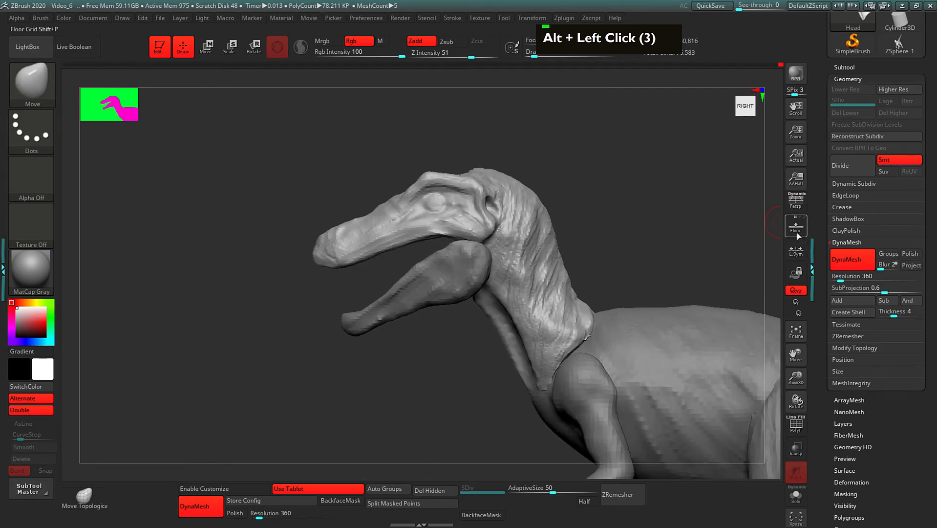
{"action": "left_click", "coordinate": [797, 232]}
{"action": "mouse_move", "coordinate": [621, 162]}
{"action": "left_mouse_down", "text": "alt"}
{"action": "mouse_move", "coordinate": [655, 192]}
{"action": "mouse_move", "coordinate": [637, 201]}
{"action": "mouse_move", "coordinate": [670, 203]}
{"action": "left_mouse_up", "text": "alt"}
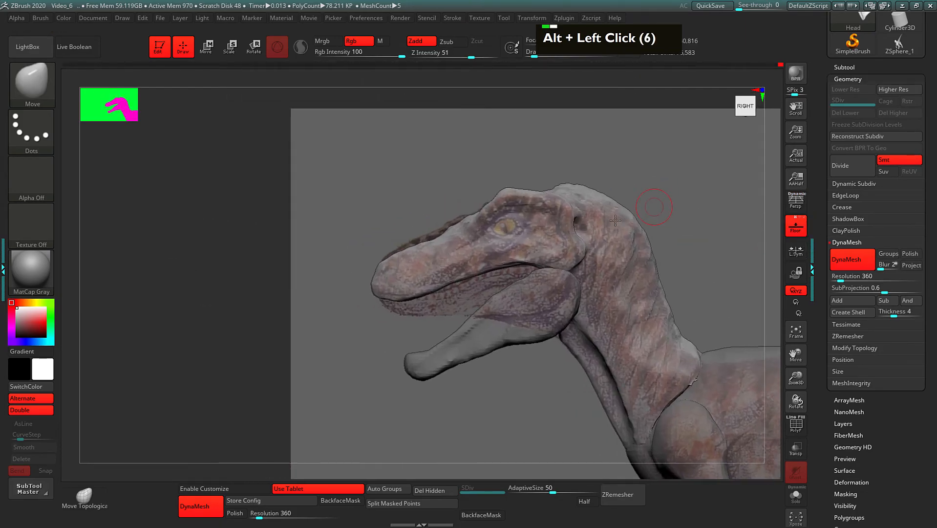
Resize the Move brush, pull the snout and skull-top outline toward the reference image, and hide the floor grid
{"action": "key", "text": "space"}
{"action": "left_click_drag", "start_coordinate": [410, 220], "coordinate": [446, 230]}
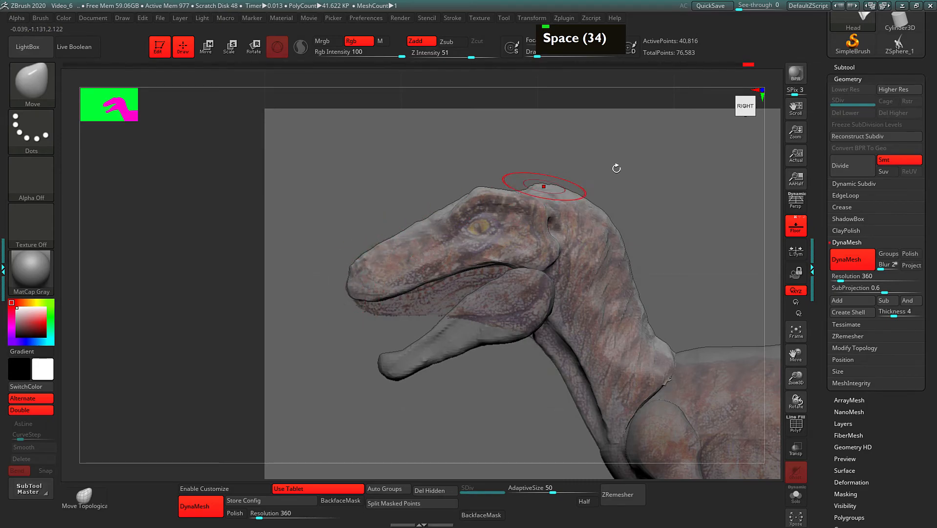
{"action": "left_click_drag", "start_coordinate": [607, 163], "coordinate": [575, 161], "text": "alt"}
{"action": "key", "text": "space"}
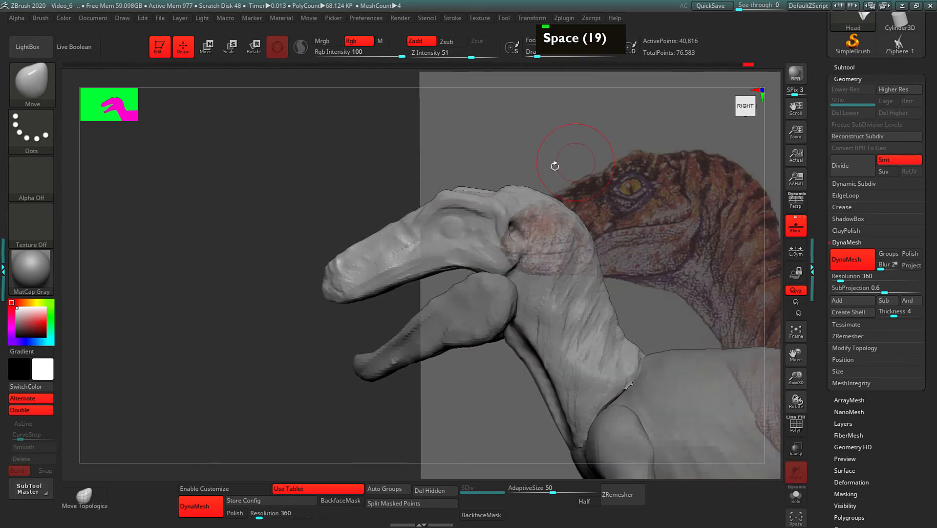
{"action": "left_click_drag", "start_coordinate": [496, 188], "coordinate": [493, 180]}
{"action": "mouse_move", "coordinate": [540, 160]}
{"action": "left_mouse_down"}
{"action": "mouse_move", "coordinate": [550, 149]}
{"action": "mouse_move", "coordinate": [568, 182]}
{"action": "left_mouse_up"}
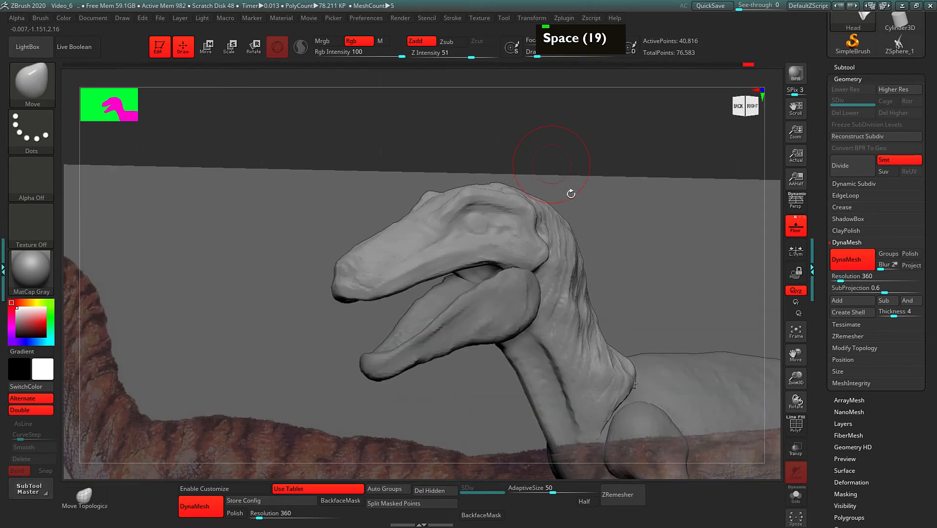
{"action": "left_click", "coordinate": [790, 227]}
Adjust the brush size and carve the hollow between the brow and the back of the skull with ClayBuildup
{"action": "left_click_drag", "start_coordinate": [651, 193], "coordinate": [638, 198], "text": "alt"}
{"action": "mouse_move", "coordinate": [638, 198]}
{"action": "left_mouse_down"}
{"action": "mouse_move", "coordinate": [662, 191]}
{"action": "mouse_move", "coordinate": [618, 202]}
{"action": "mouse_move", "coordinate": [666, 202]}
{"action": "left_mouse_up"}
{"action": "key", "text": "space"}
{"action": "key", "text": "2"}
{"action": "left_click_drag", "start_coordinate": [516, 205], "coordinate": [494, 211], "text": "alt"}
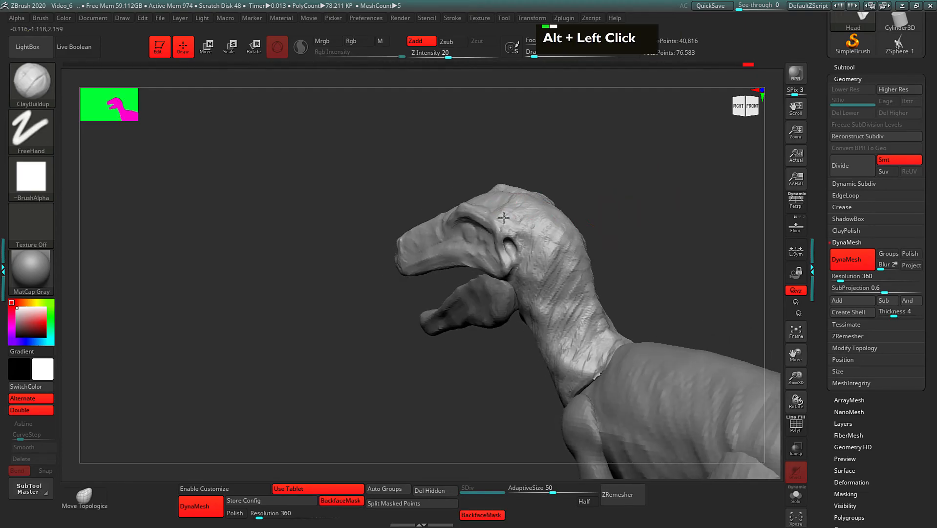
{"action": "left_click", "coordinate": [504, 219], "text": "alt"}
{"action": "left_click", "coordinate": [518, 232], "text": "alt"}
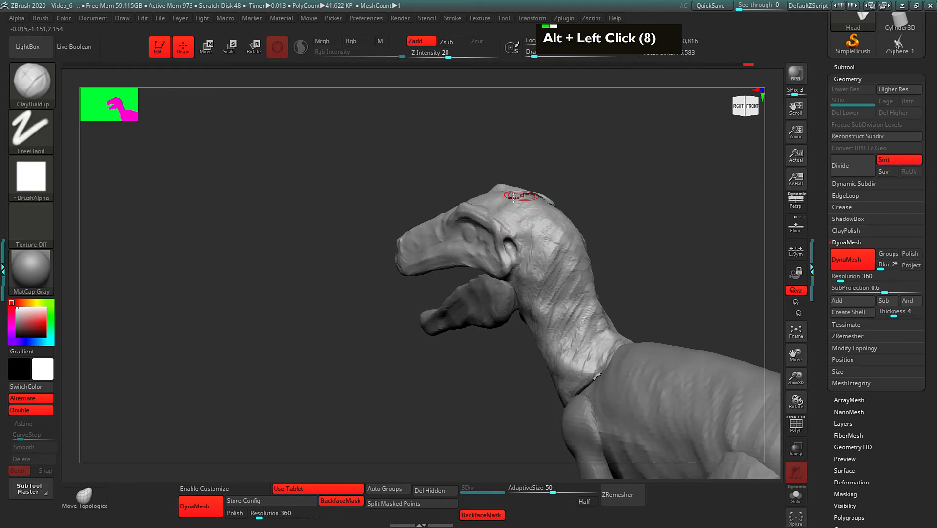
{"action": "left_click", "coordinate": [521, 216], "text": "alt"}
{"action": "left_click", "coordinate": [525, 222], "text": "alt"}
Carve from the back of the head down onto the side of the upper neck
{"action": "left_click", "coordinate": [532, 222], "text": "alt"}
{"action": "left_click", "coordinate": [538, 219], "text": "alt"}
{"action": "left_click", "coordinate": [541, 244], "text": "alt"}
{"action": "left_click_drag", "start_coordinate": [562, 232], "coordinate": [543, 268], "text": "alt"}
{"action": "left_click_drag", "start_coordinate": [570, 230], "coordinate": [546, 274], "text": "alt"}
{"action": "left_click_drag", "start_coordinate": [579, 223], "coordinate": [546, 283], "text": "alt"}
Carve the nostril area near the tip of the snout
{"action": "left_click_drag", "start_coordinate": [599, 181], "coordinate": [638, 174]}
{"action": "mouse_move", "coordinate": [562, 193]}
{"action": "left_mouse_down"}
{"action": "mouse_move", "coordinate": [593, 198]}
{"action": "mouse_move", "coordinate": [638, 185]}
{"action": "mouse_move", "coordinate": [458, 244]}
{"action": "left_mouse_up"}
{"action": "left_click", "coordinate": [624, 192], "text": "alt"}
{"action": "left_click", "coordinate": [369, 274], "text": "alt"}
{"action": "left_click", "coordinate": [372, 268], "text": "alt"}
{"action": "left_click", "coordinate": [365, 274], "text": "alt"}
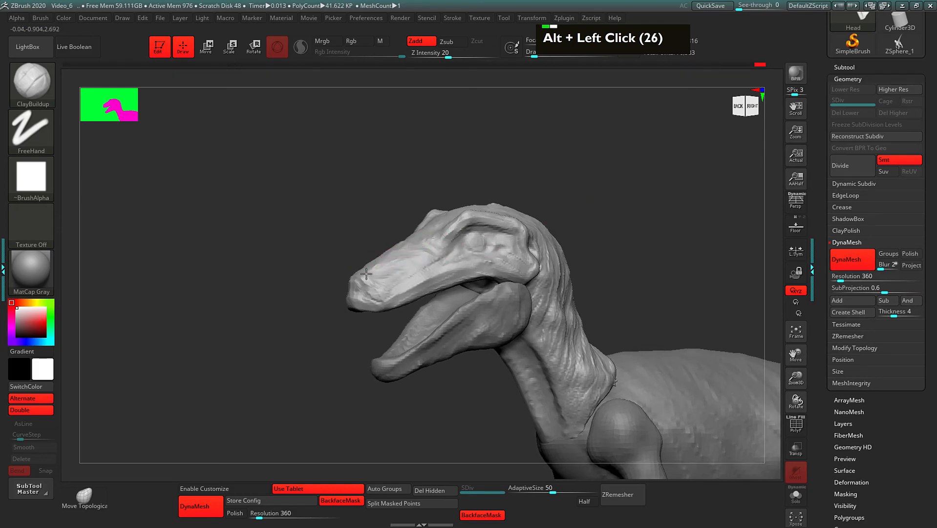
{"action": "mouse_move", "coordinate": [365, 282]}
{"action": "left_mouse_down", "text": "alt"}
{"action": "mouse_move", "coordinate": [359, 294]}
{"action": "mouse_move", "coordinate": [380, 297]}
{"action": "left_mouse_up", "text": "alt"}
Build up a ridge along the upper lip from the snout tip to the back of the mouth
{"action": "left_click_drag", "start_coordinate": [379, 286], "coordinate": [385, 296]}
{"action": "mouse_move", "coordinate": [386, 284]}
{"action": "left_mouse_down"}
{"action": "mouse_move", "coordinate": [382, 294]}
{"action": "mouse_move", "coordinate": [408, 284]}
{"action": "left_mouse_up"}
{"action": "left_click_drag", "start_coordinate": [462, 268], "coordinate": [420, 284]}
{"action": "left_click_drag", "start_coordinate": [481, 276], "coordinate": [428, 287]}
{"action": "left_click", "coordinate": [488, 273]}
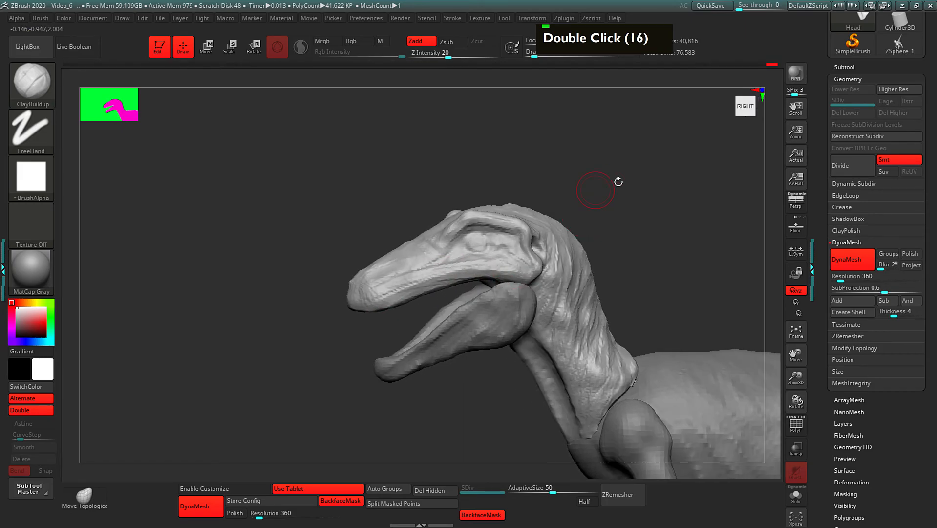
Adjust the brush size and refine the brow and the forehead between the eyes
{"action": "key", "text": "space"}
{"action": "mouse_move", "coordinate": [621, 173]}
{"action": "left_mouse_down"}
{"action": "mouse_move", "coordinate": [450, 229]}
{"action": "mouse_move", "coordinate": [475, 234]}
{"action": "left_mouse_up"}
{"action": "left_click_drag", "start_coordinate": [462, 219], "coordinate": [480, 238], "text": "alt"}
{"action": "left_click_drag", "start_coordinate": [535, 188], "coordinate": [650, 190]}
{"action": "left_click_drag", "start_coordinate": [412, 235], "coordinate": [425, 255]}
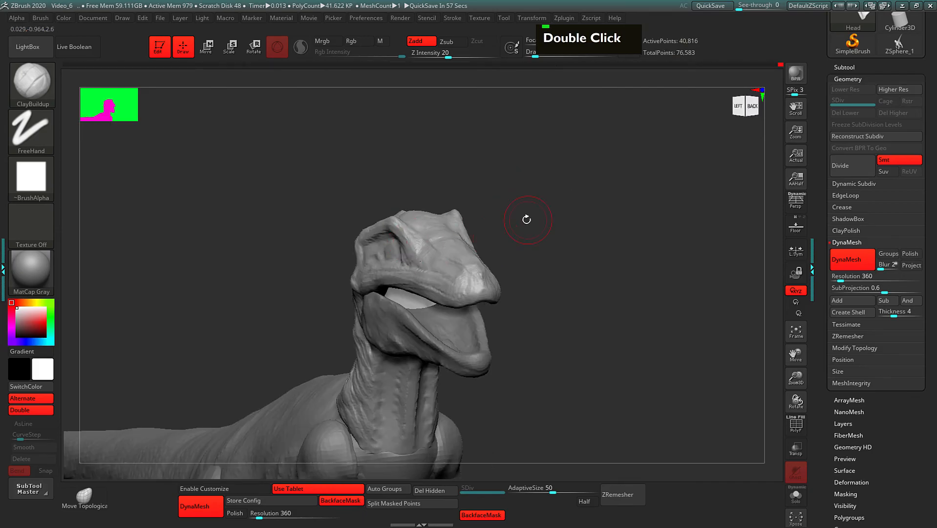
Carve the top of the skull beside and behind the brow ridge
{"action": "left_click_drag", "start_coordinate": [527, 219], "coordinate": [591, 221]}
{"action": "left_click_drag", "start_coordinate": [398, 238], "coordinate": [413, 261], "text": "alt"}
{"action": "left_click_drag", "start_coordinate": [397, 236], "coordinate": [401, 243], "text": "alt"}
{"action": "left_click_drag", "start_coordinate": [529, 187], "coordinate": [547, 188]}
{"action": "left_click_drag", "start_coordinate": [469, 195], "coordinate": [601, 211]}
{"action": "left_click_drag", "start_coordinate": [436, 246], "coordinate": [450, 266], "text": "alt"}
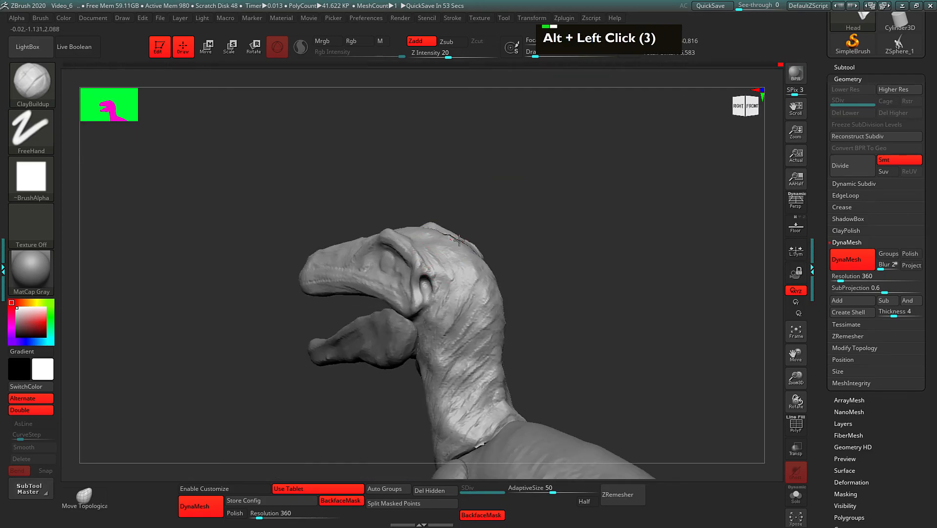
Adjust the brush size and build up the neck just behind the jaw hinge, below the ear opening
{"action": "mouse_move", "coordinate": [509, 267]}
{"action": "left_mouse_down", "text": "alt"}
{"action": "mouse_move", "coordinate": [503, 224]}
{"action": "mouse_move", "coordinate": [562, 227]}
{"action": "mouse_move", "coordinate": [537, 224]}
{"action": "left_mouse_up", "text": "alt"}
{"action": "key", "text": "space"}
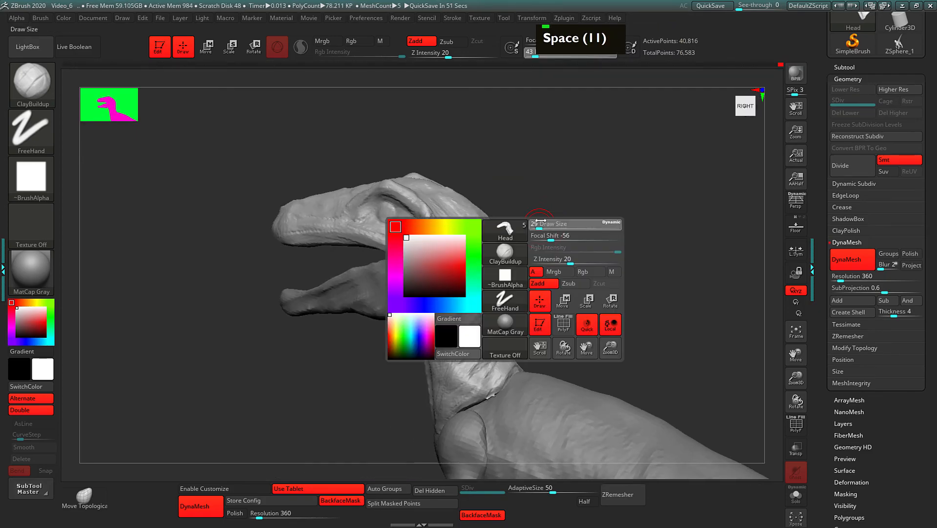
{"action": "left_click_drag", "start_coordinate": [433, 243], "coordinate": [432, 233]}
{"action": "left_click_drag", "start_coordinate": [529, 222], "coordinate": [520, 205]}
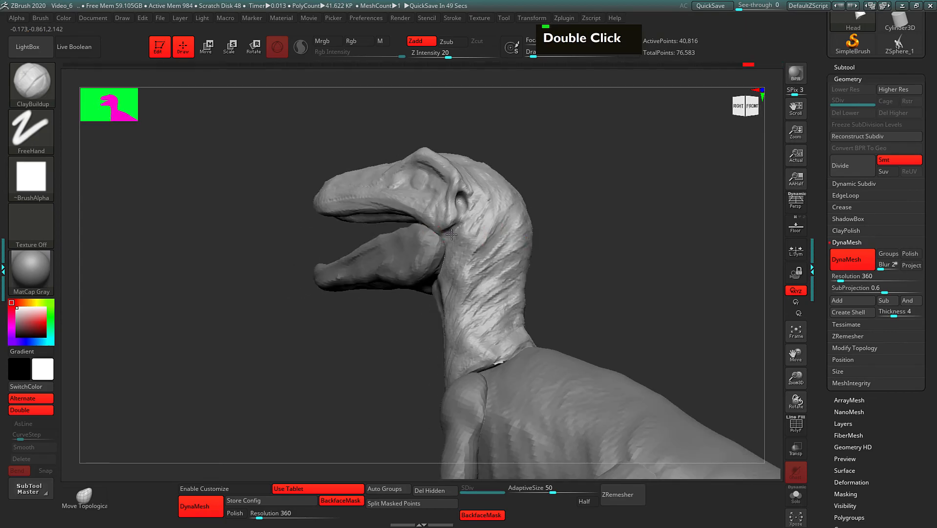
{"action": "double_click", "coordinate": [446, 236]}
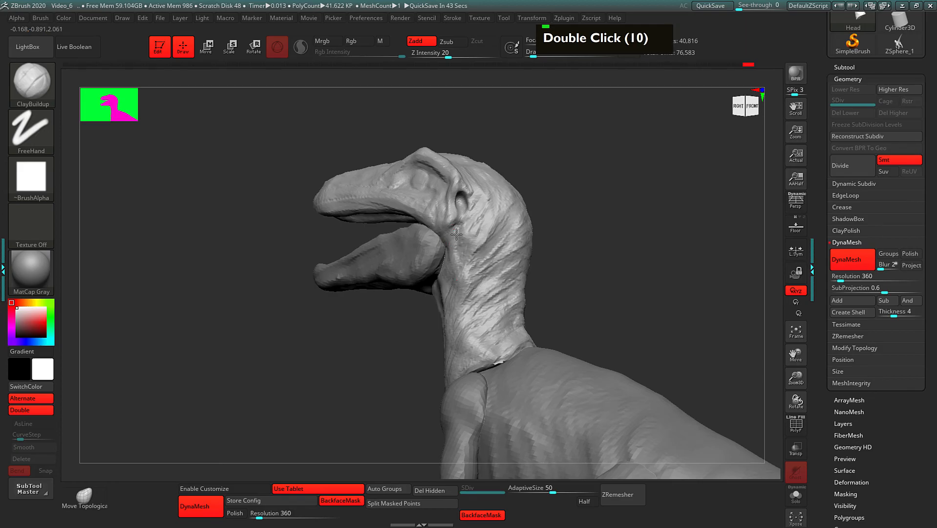
Build up long muscle strands down the side of the neck from behind the jaw toward the shoulder
{"action": "double_click", "coordinate": [578, 220]}
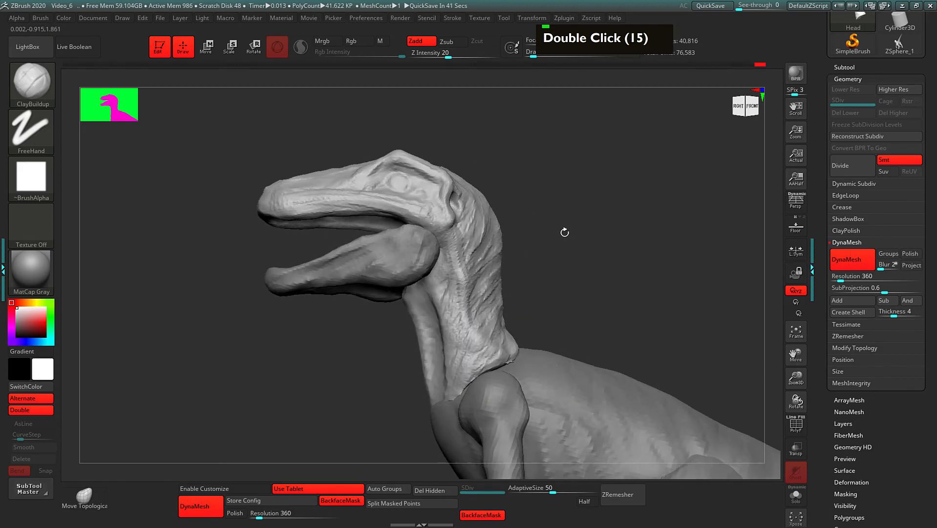
{"action": "left_click_drag", "start_coordinate": [466, 293], "coordinate": [470, 373]}
{"action": "left_click_drag", "start_coordinate": [467, 305], "coordinate": [469, 374]}
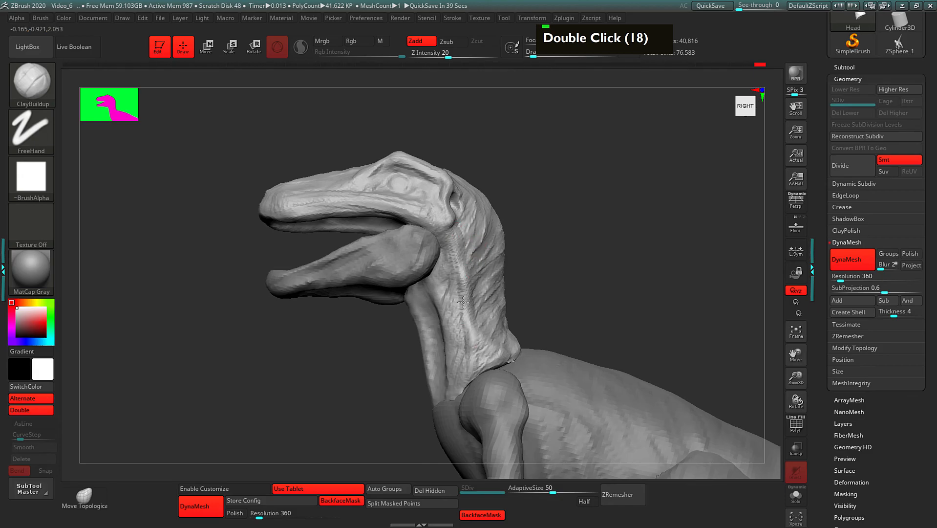
{"action": "left_click_drag", "start_coordinate": [574, 208], "coordinate": [467, 235]}
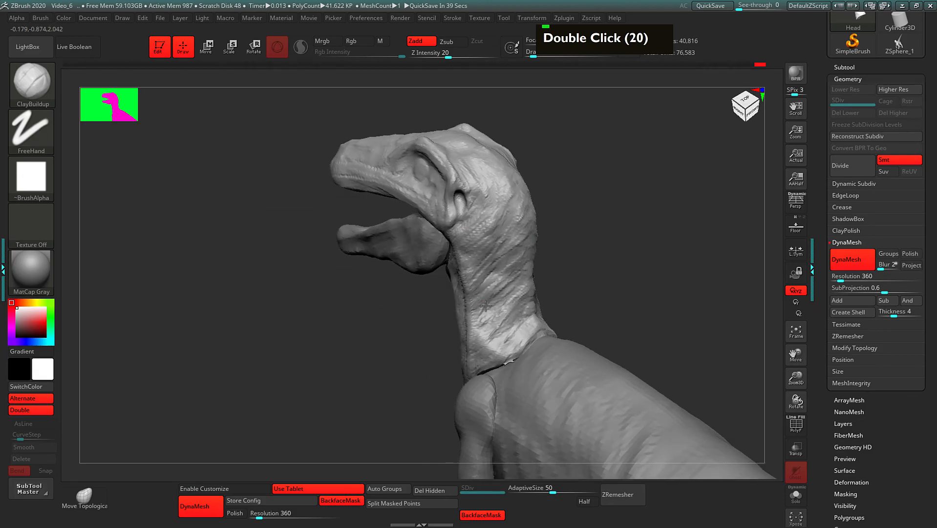
{"action": "left_click_drag", "start_coordinate": [493, 266], "coordinate": [515, 336]}
Carve into the side of the neck just below and behind the jaw hinge
{"action": "left_click_drag", "start_coordinate": [566, 237], "coordinate": [635, 221]}
{"action": "mouse_move", "coordinate": [601, 269]}
{"action": "left_mouse_down", "text": "alt"}
{"action": "mouse_move", "coordinate": [582, 221]}
{"action": "mouse_move", "coordinate": [605, 216]}
{"action": "left_mouse_up", "text": "alt"}
{"action": "left_click_drag", "start_coordinate": [456, 235], "coordinate": [436, 257], "text": "alt"}
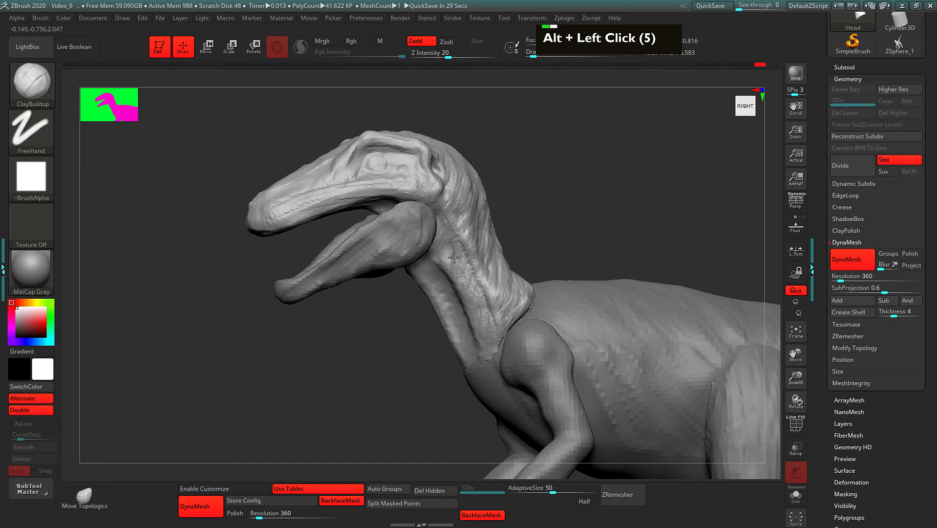
Build up the top of the throat under the lower jaw and carve the recesses on either side of it
{"action": "left_click_drag", "start_coordinate": [564, 218], "coordinate": [630, 181]}
{"action": "left_click_drag", "start_coordinate": [421, 213], "coordinate": [431, 205]}
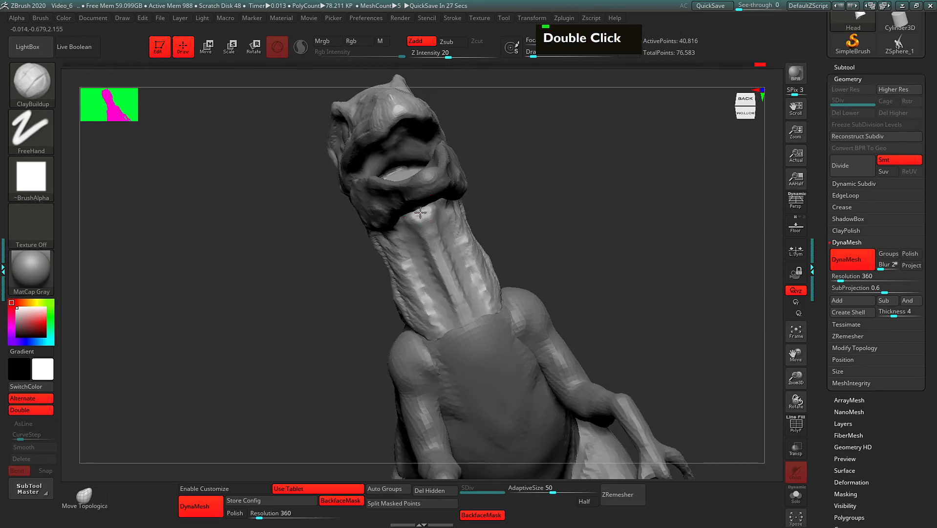
{"action": "left_click_drag", "start_coordinate": [552, 197], "coordinate": [543, 167]}
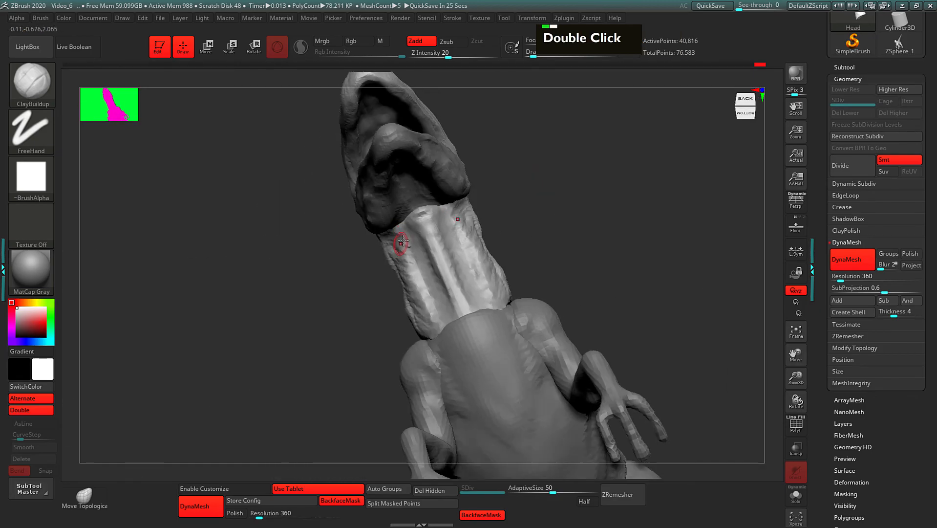
{"action": "left_click_drag", "start_coordinate": [401, 233], "coordinate": [395, 259], "text": "alt"}
{"action": "left_click_drag", "start_coordinate": [465, 224], "coordinate": [464, 199]}
{"action": "left_click", "coordinate": [411, 229], "text": "alt"}
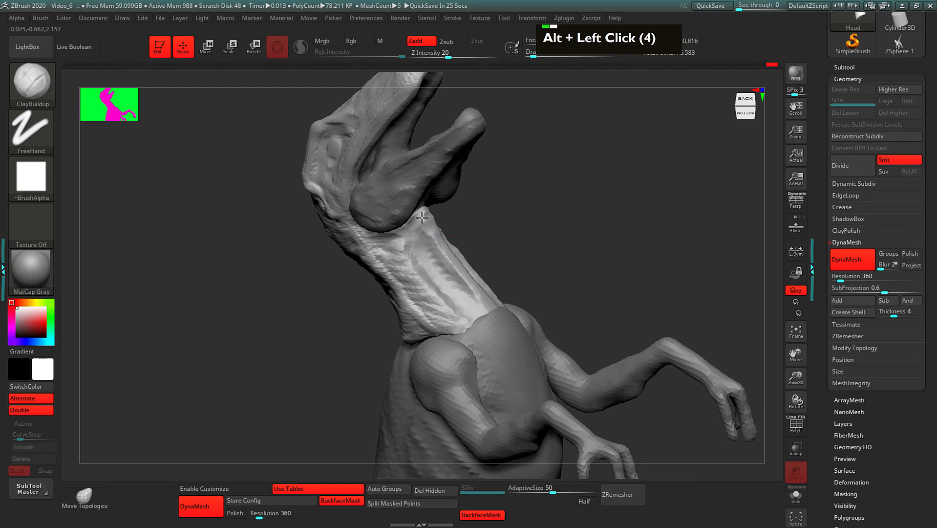
{"action": "key", "text": "alt"}
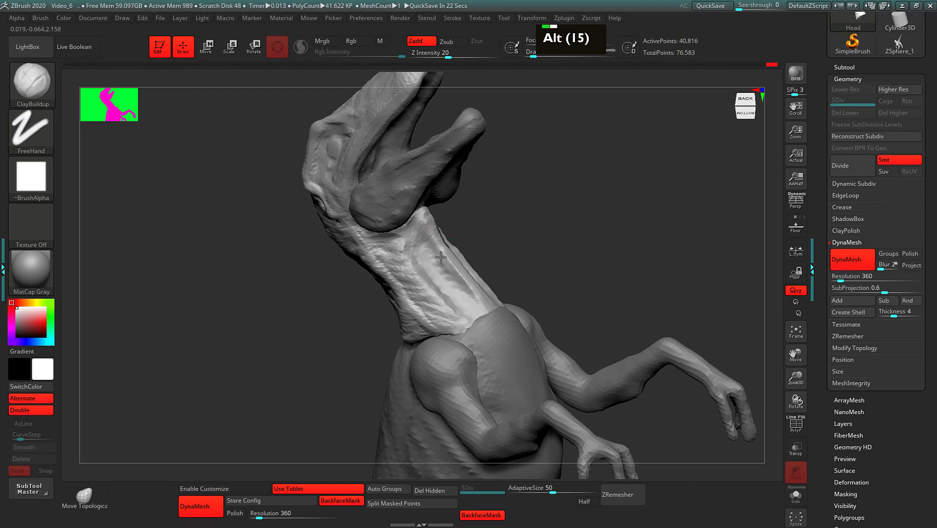
Carve a groove down the side of the neck and build up the strand along its front below the jaw
{"action": "left_click_drag", "start_coordinate": [569, 218], "coordinate": [585, 239]}
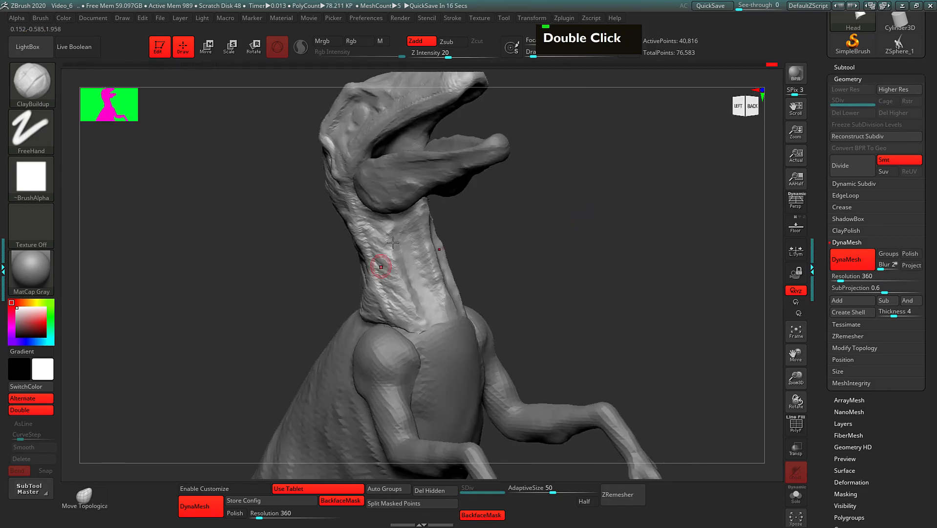
{"action": "left_click", "coordinate": [385, 240], "text": "alt"}
{"action": "left_click_drag", "start_coordinate": [398, 254], "coordinate": [400, 299], "text": "alt"}
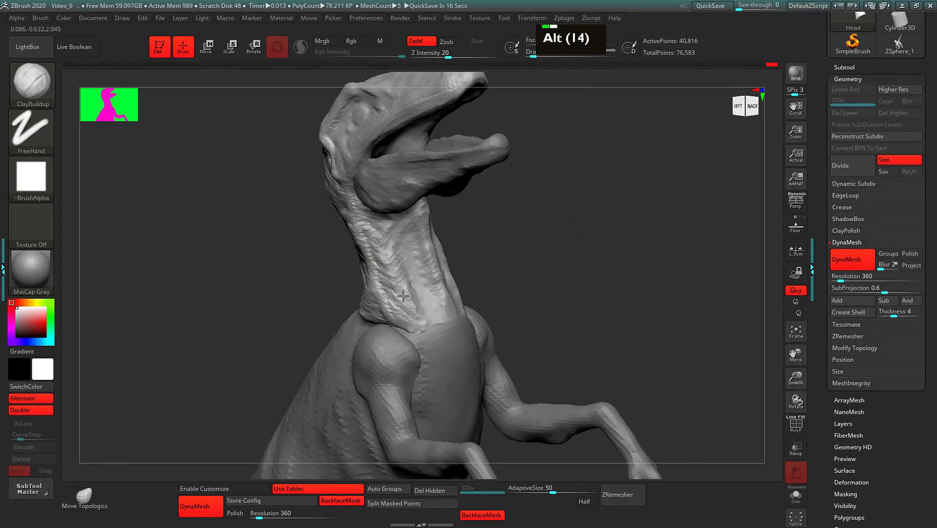
{"action": "left_click_drag", "start_coordinate": [463, 266], "coordinate": [511, 260]}
{"action": "left_click_drag", "start_coordinate": [424, 229], "coordinate": [432, 272]}
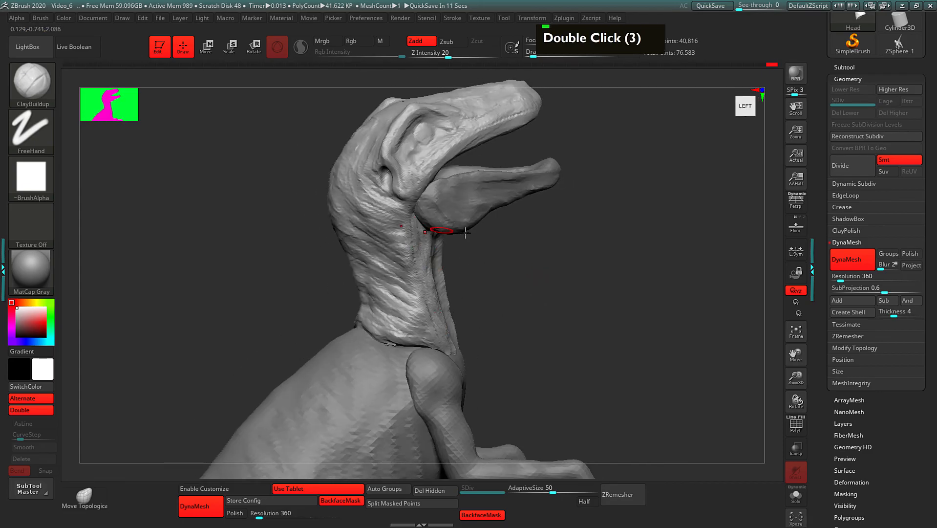
Deepen the groove between the throat and the side neck muscle from the jaw down to the neck's base
{"action": "left_click_drag", "start_coordinate": [525, 254], "coordinate": [490, 239]}
{"action": "left_click_drag", "start_coordinate": [411, 236], "coordinate": [447, 337], "text": "alt"}
{"action": "left_click_drag", "start_coordinate": [446, 335], "coordinate": [442, 322], "text": "alt"}
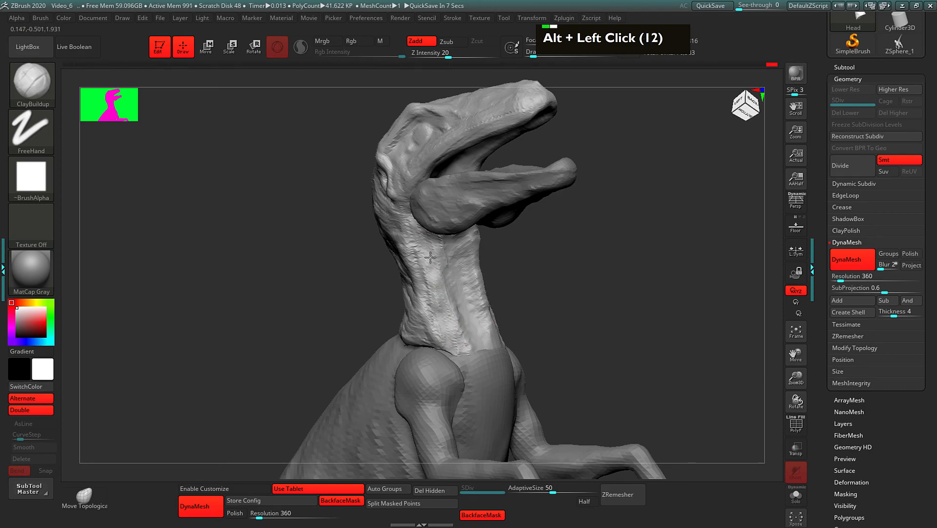
{"action": "left_click_drag", "start_coordinate": [428, 286], "coordinate": [456, 313], "text": "alt"}
Build up the brow ridge above the eye from its front end toward the back of the skull
{"action": "left_click_drag", "start_coordinate": [570, 256], "coordinate": [588, 236]}
{"action": "mouse_move", "coordinate": [674, 285]}
{"action": "left_mouse_down"}
{"action": "mouse_move", "coordinate": [592, 308]}
{"action": "mouse_move", "coordinate": [589, 294]}
{"action": "left_mouse_up"}
{"action": "left_click_drag", "start_coordinate": [588, 187], "coordinate": [515, 226], "text": "alt"}
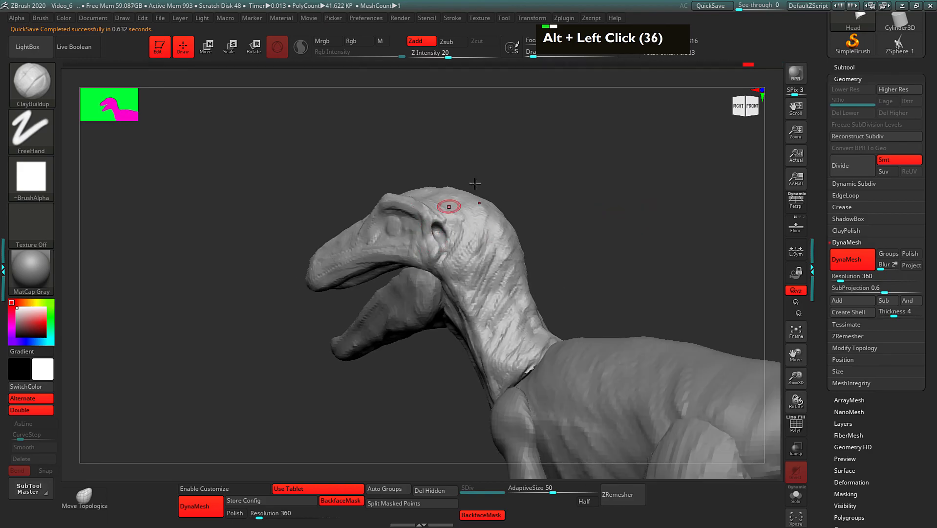
{"action": "left_click_drag", "start_coordinate": [471, 191], "coordinate": [400, 203]}
{"action": "double_click", "coordinate": [362, 215]}
{"action": "double_click", "coordinate": [391, 211]}
{"action": "double_click", "coordinate": [415, 211]}
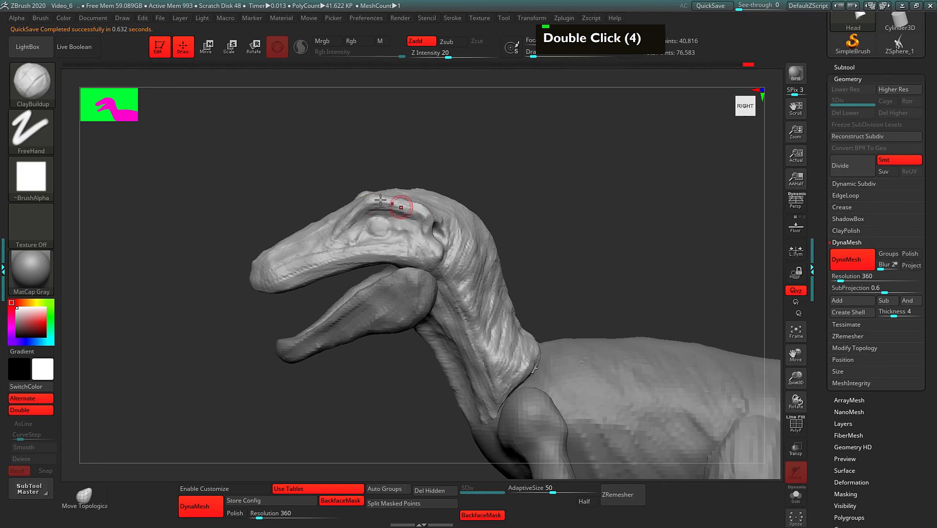
Carve the eye socket beneath the brow, cutting away the eye bulge and the area in front of it
{"action": "left_click", "coordinate": [351, 229], "text": "alt"}
{"action": "left_click", "coordinate": [350, 232], "text": "alt"}
{"action": "left_click", "coordinate": [379, 215], "text": "alt"}
{"action": "left_click", "coordinate": [379, 214], "text": "alt"}
{"action": "left_click_drag", "start_coordinate": [378, 235], "coordinate": [385, 234], "text": "alt"}
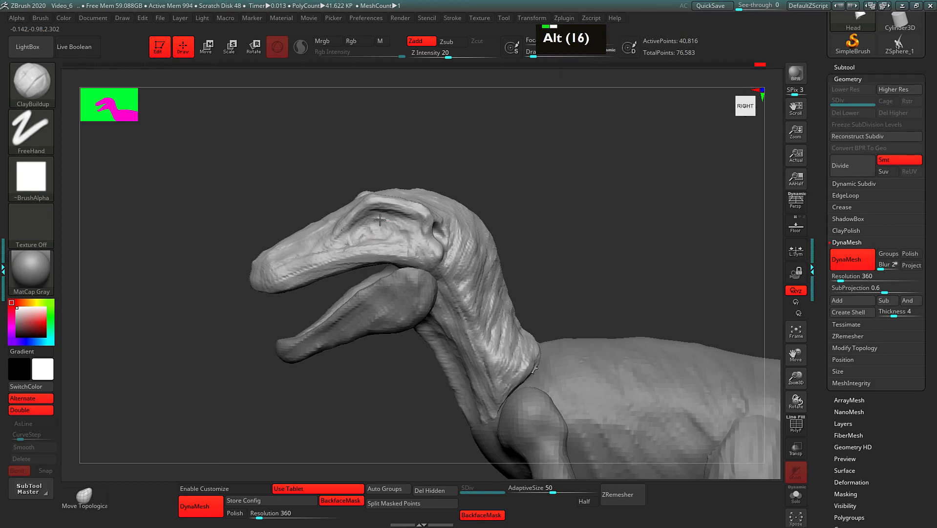
{"action": "left_click", "coordinate": [376, 223], "text": "alt"}
{"action": "left_click", "coordinate": [392, 222], "text": "alt"}
Frame the whole raptor and turn on perspective display
{"action": "left_click_drag", "start_coordinate": [507, 182], "coordinate": [560, 223], "text": "alt"}
{"action": "key", "text": "p"}
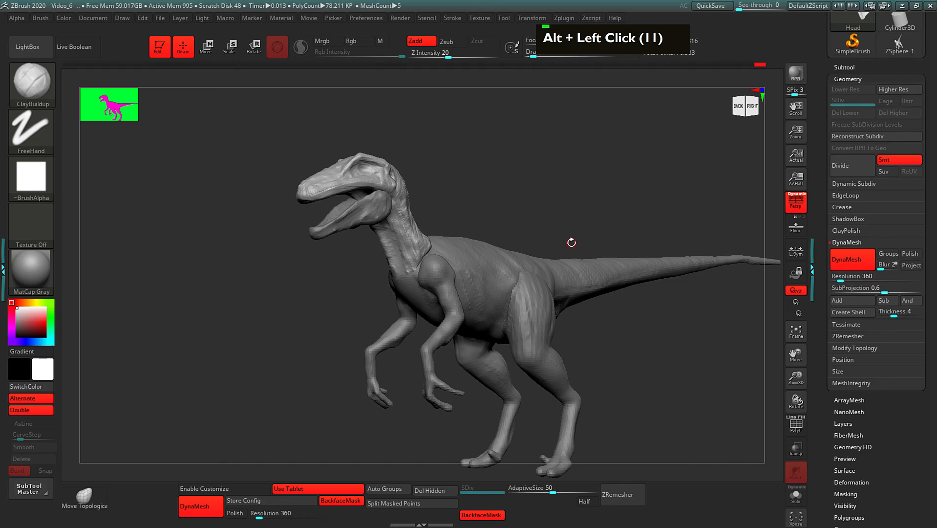